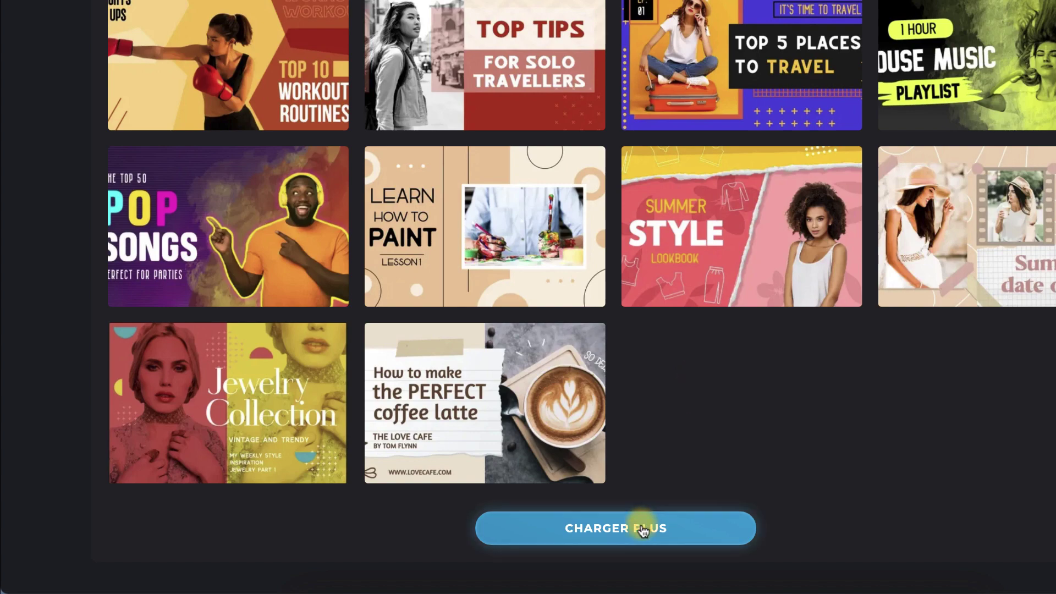
Load more YouTube thumbnail templates and open the free Summer Outfits template for editing
{"action": "left_click", "coordinate": [632, 528]}
{"action": "scroll", "coordinate": [664, 406], "scroll_direction": "down", "scroll_amount": 7}
{"action": "scroll", "coordinate": [664, 406], "scroll_direction": "down", "scroll_amount": 12}
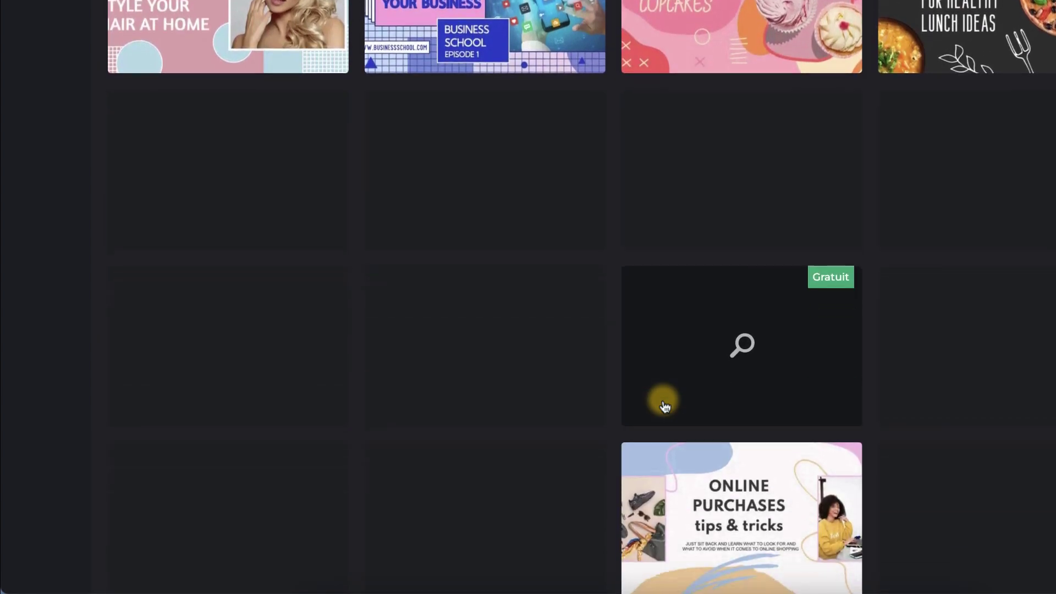
{"action": "scroll", "coordinate": [665, 406], "scroll_direction": "down", "scroll_amount": 6}
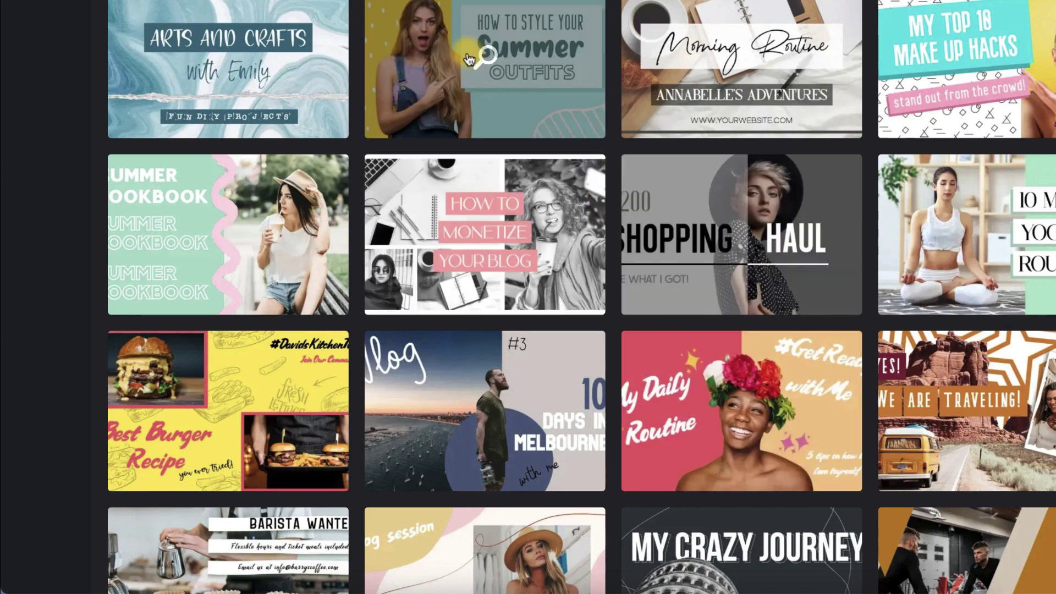
{"action": "left_click", "coordinate": [489, 58]}
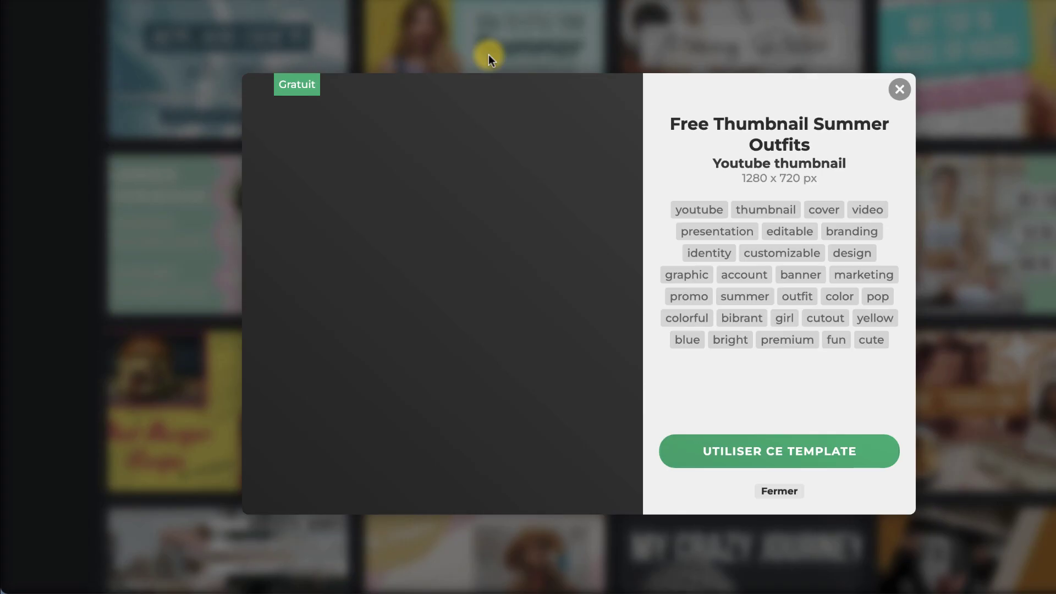
{"action": "left_click", "coordinate": [816, 443]}
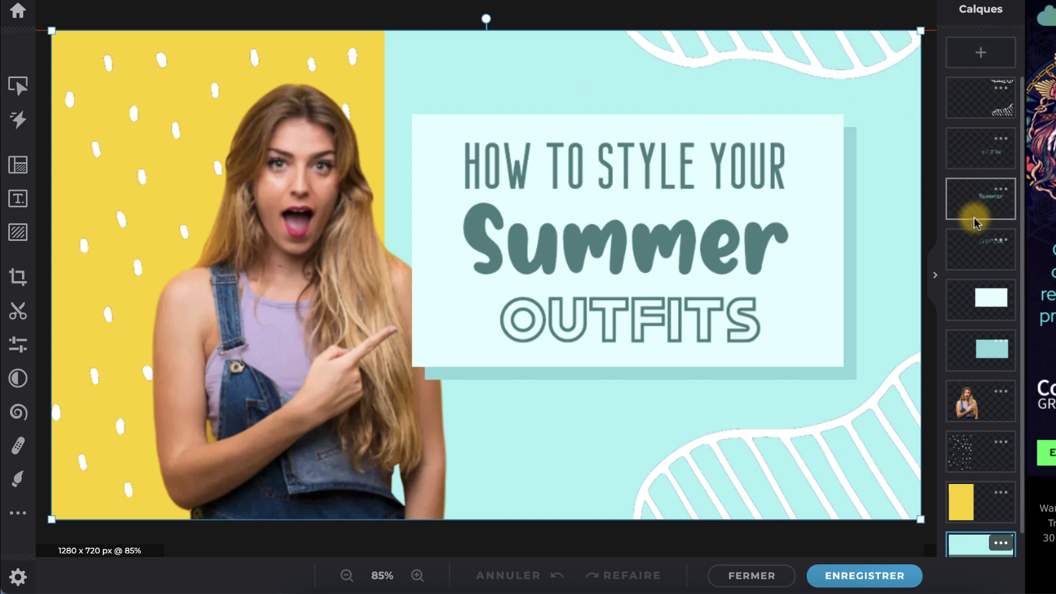
Hide the layer with the woman's photo and show it again
{"action": "left_click", "coordinate": [961, 402]}
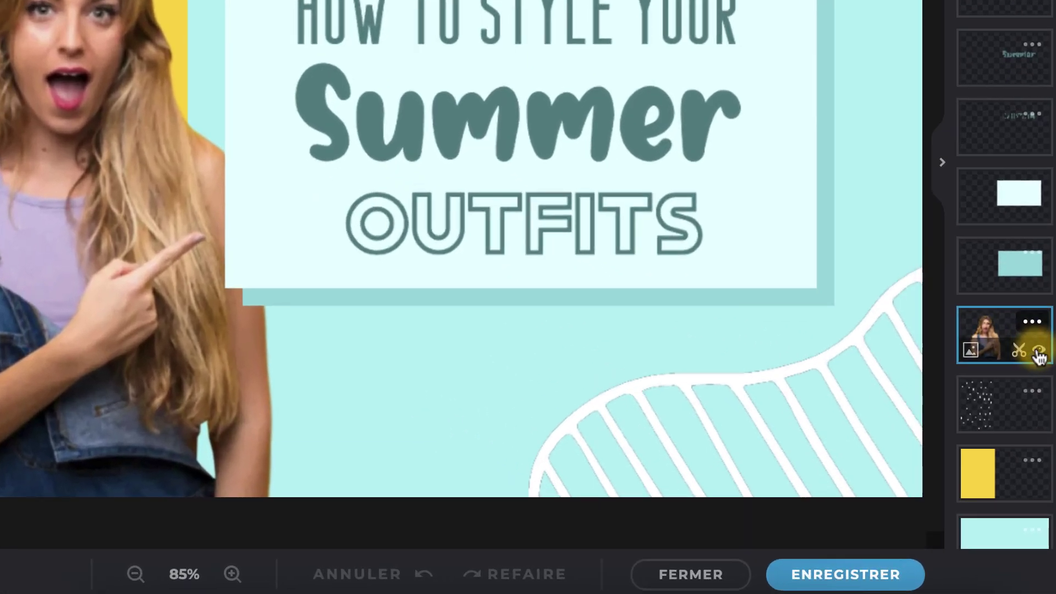
{"action": "left_click", "coordinate": [1039, 351]}
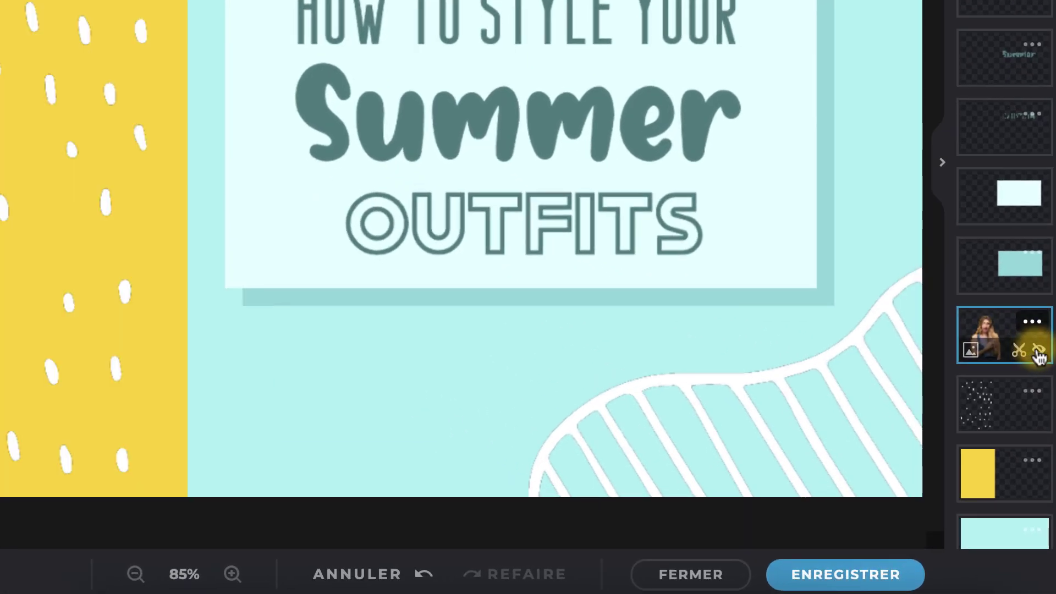
{"action": "left_click", "coordinate": [1038, 351]}
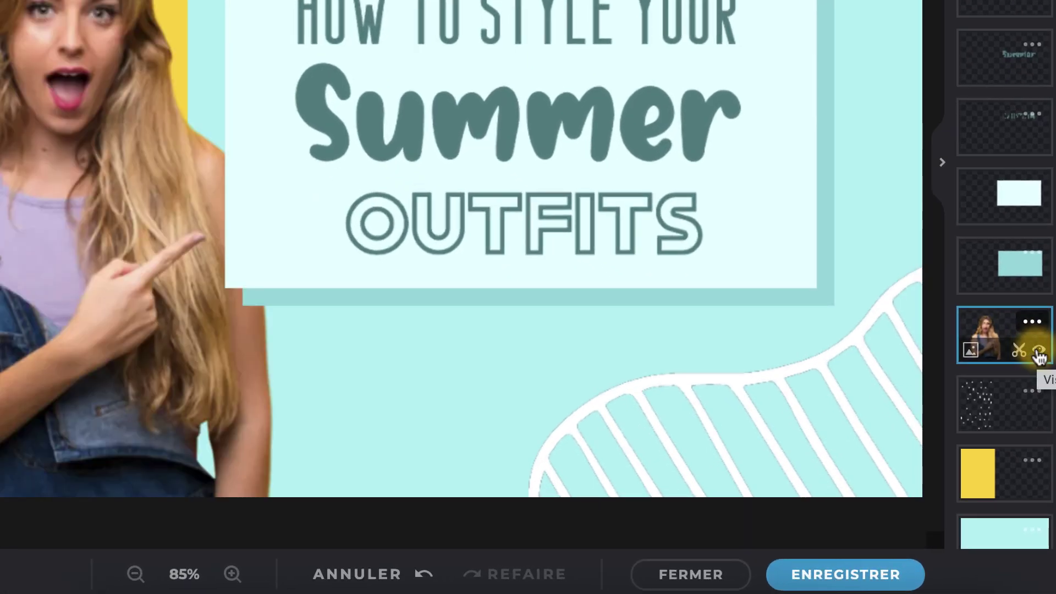
Examine the photo layer's settings, including its blend modes, opacity and layer actions
{"action": "left_click", "coordinate": [1032, 323]}
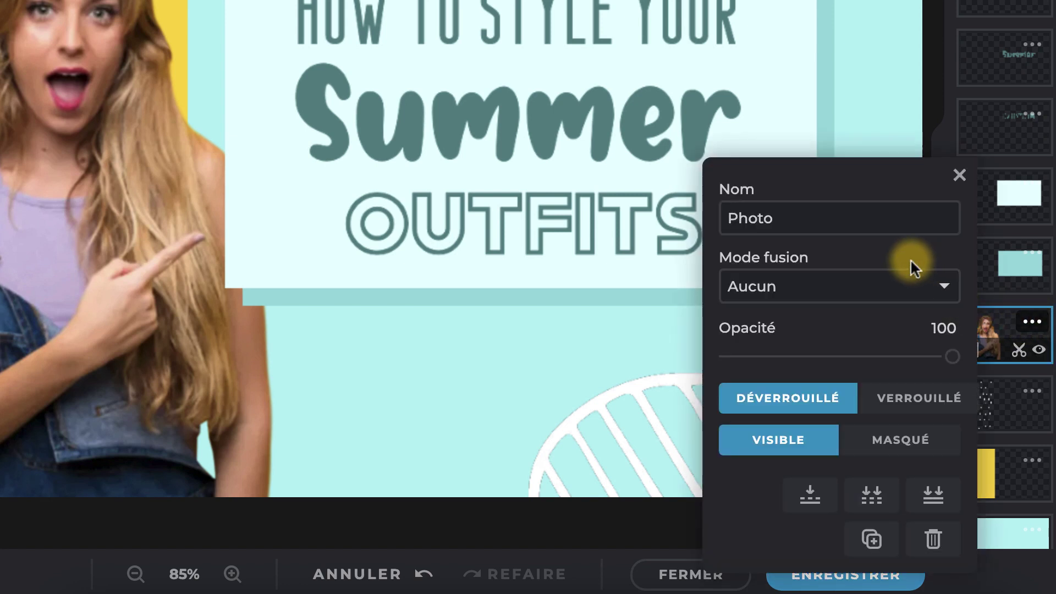
{"action": "left_click", "coordinate": [945, 288]}
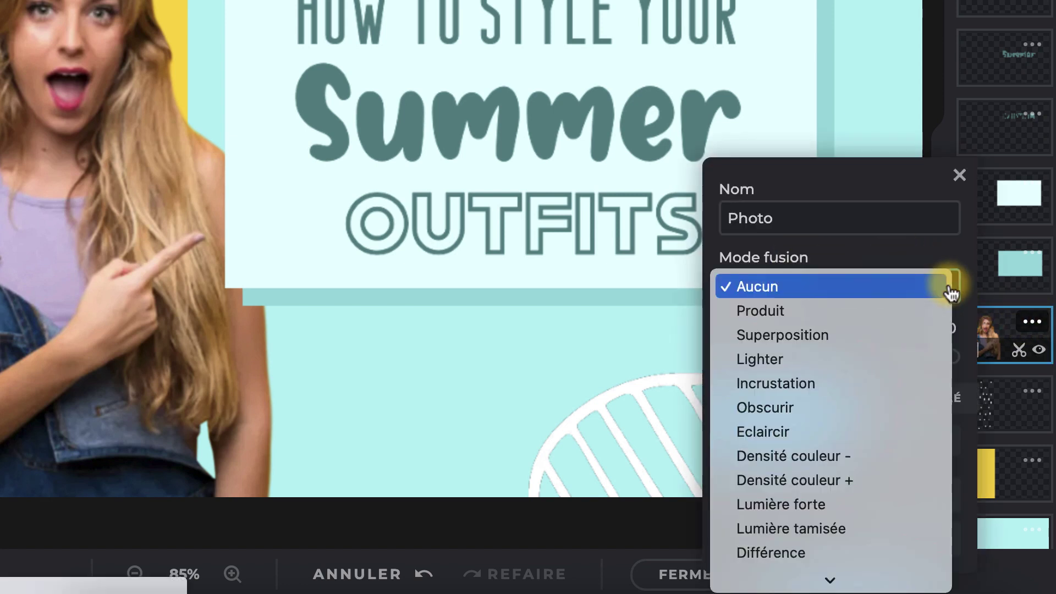
{"action": "left_click", "coordinate": [837, 187]}
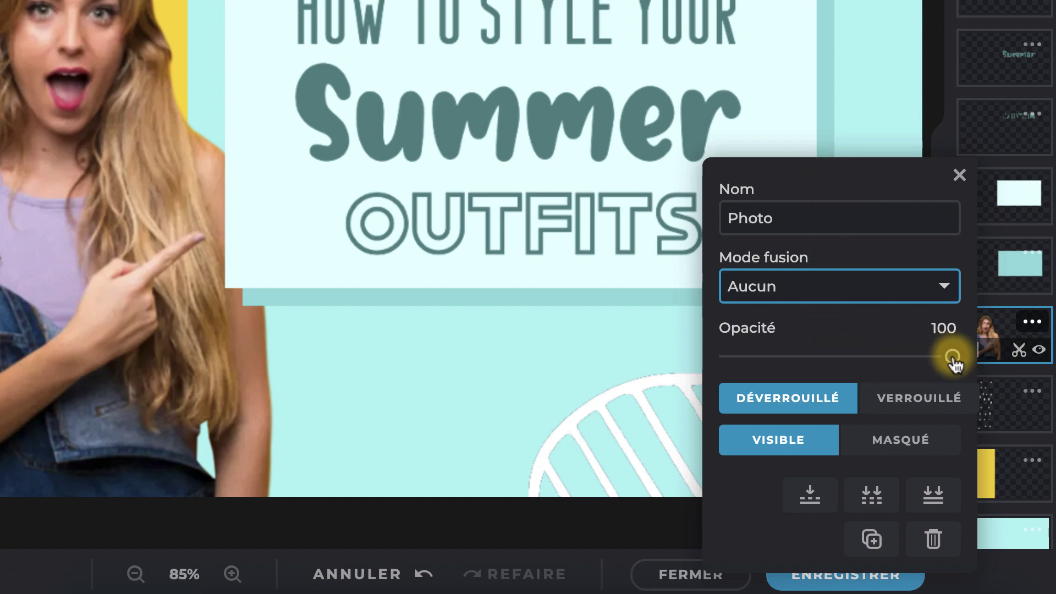
{"action": "mouse_move", "coordinate": [952, 357]}
{"action": "left_mouse_down"}
{"action": "mouse_move", "coordinate": [825, 356]}
{"action": "mouse_move", "coordinate": [966, 354]}
{"action": "left_mouse_up"}
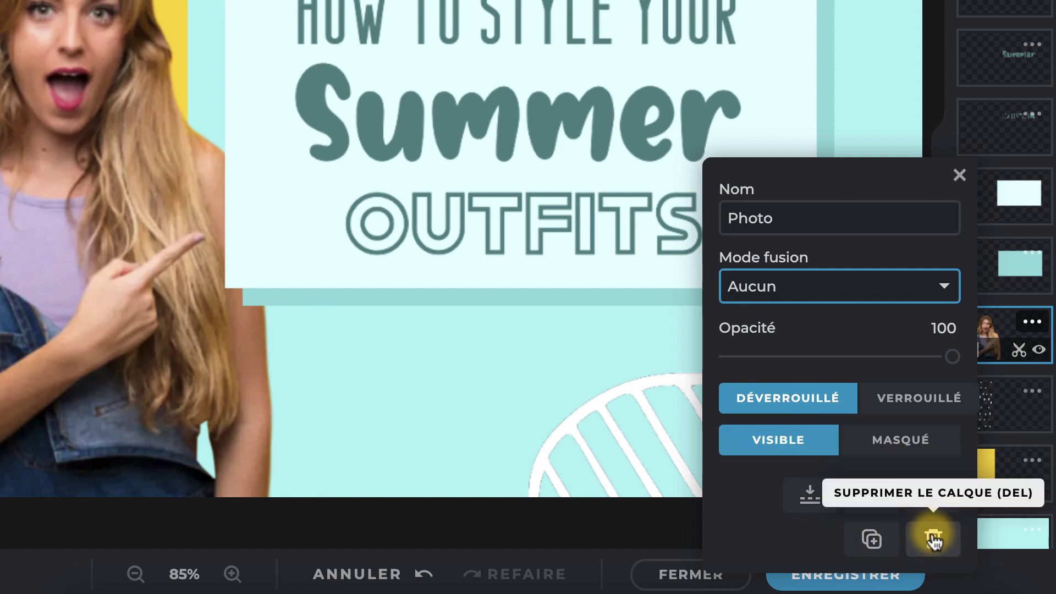
{"action": "left_click", "coordinate": [1011, 333]}
{"action": "left_click", "coordinate": [960, 175]}
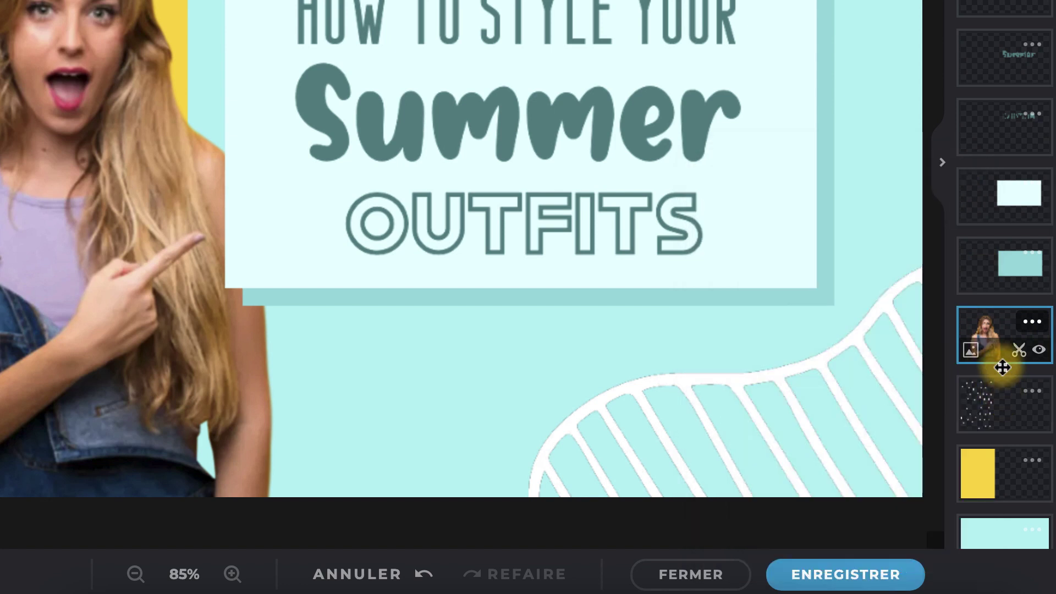
Move the woman's photo layer above the two rectangle layers and return it beneath them
{"action": "left_click_drag", "start_coordinate": [1001, 365], "coordinate": [990, 202]}
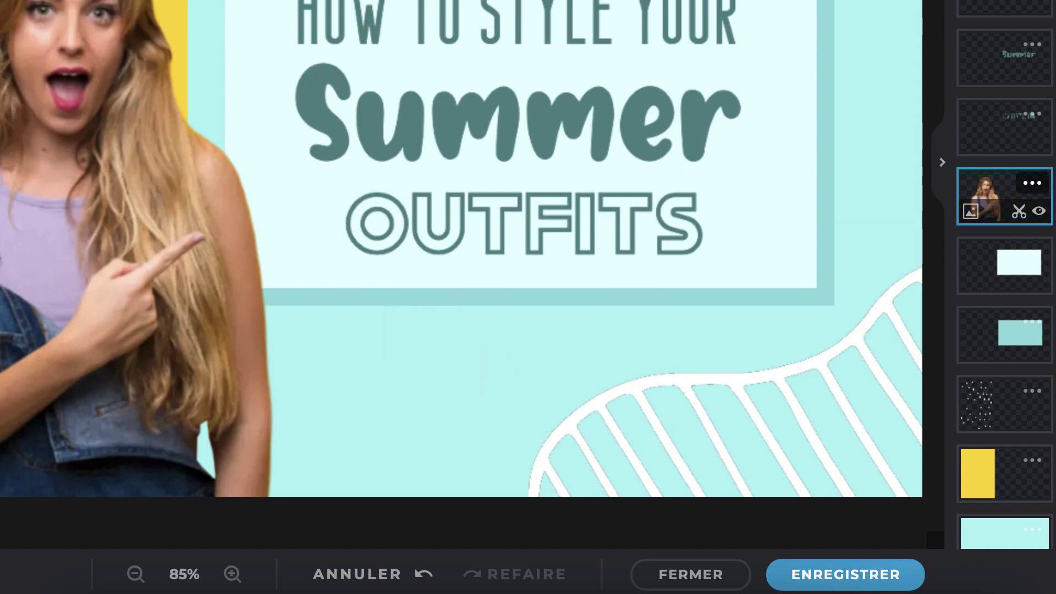
{"action": "left_click_drag", "start_coordinate": [990, 201], "coordinate": [994, 323]}
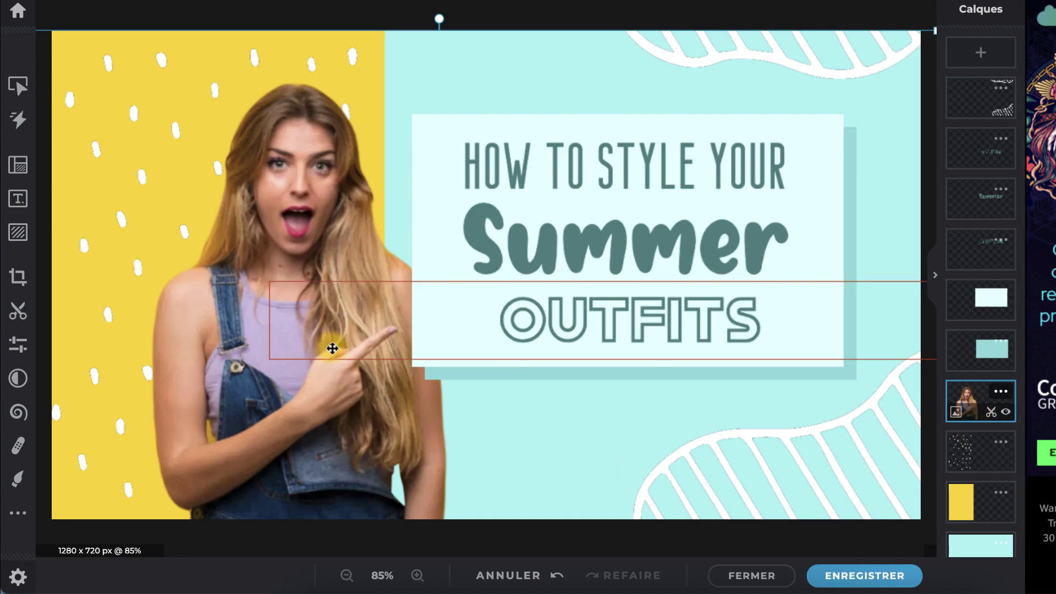
Examine the adjustment options for the woman's photo, including the Détails, Scène and Remplir groups
{"action": "left_click", "coordinate": [18, 85]}
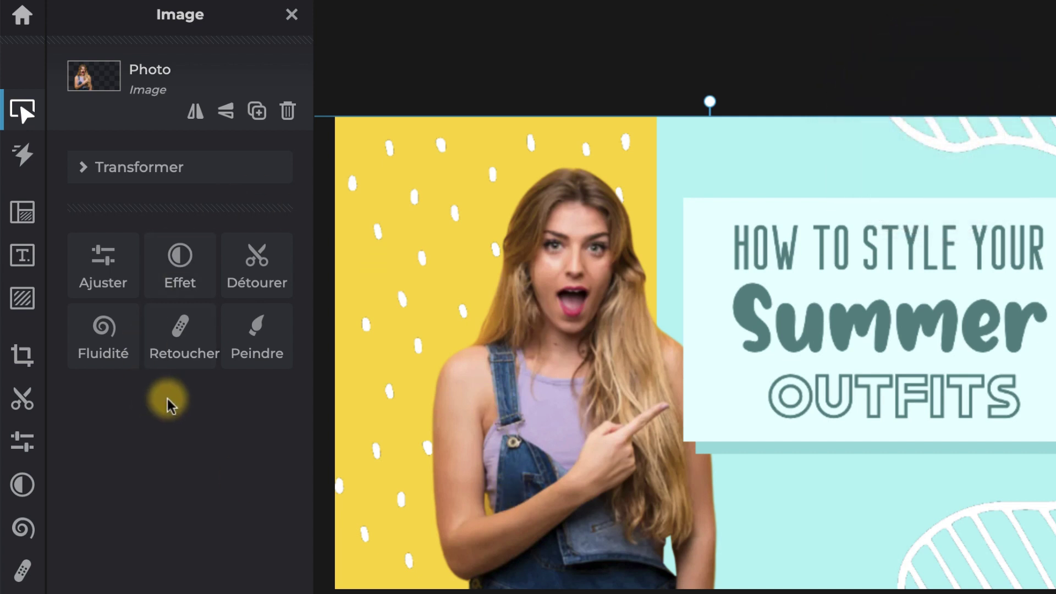
{"action": "left_click", "coordinate": [102, 263]}
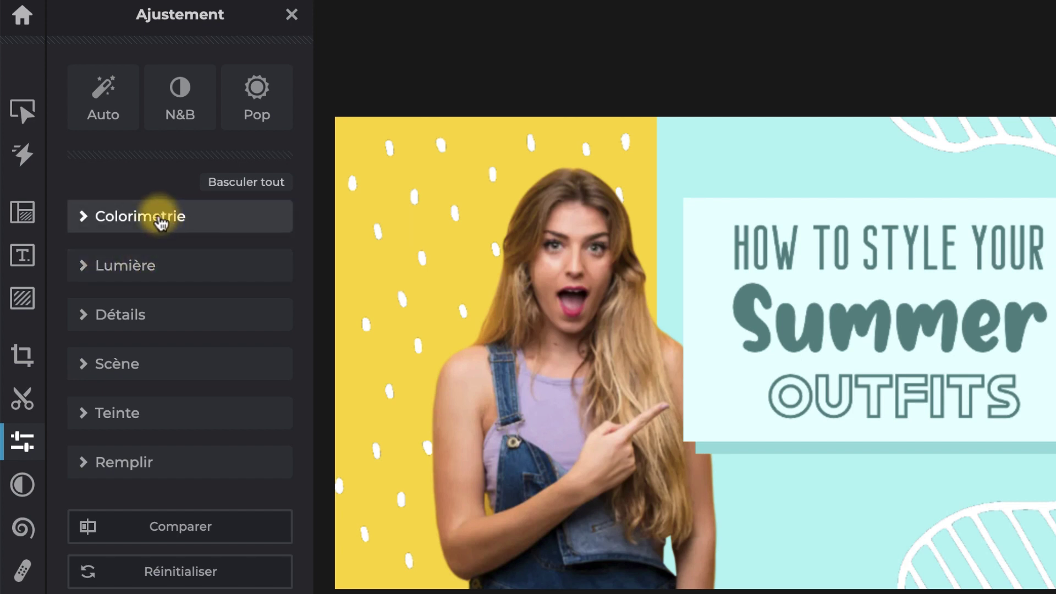
{"action": "left_click", "coordinate": [83, 312]}
{"action": "left_click_drag", "start_coordinate": [76, 581], "coordinate": [22, 572]}
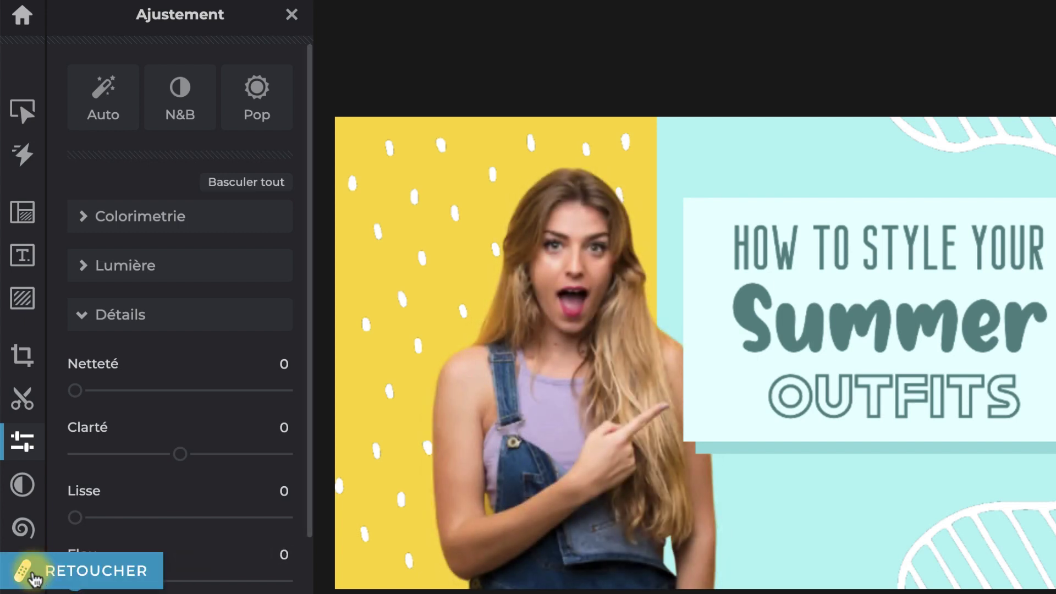
{"action": "left_click", "coordinate": [84, 316]}
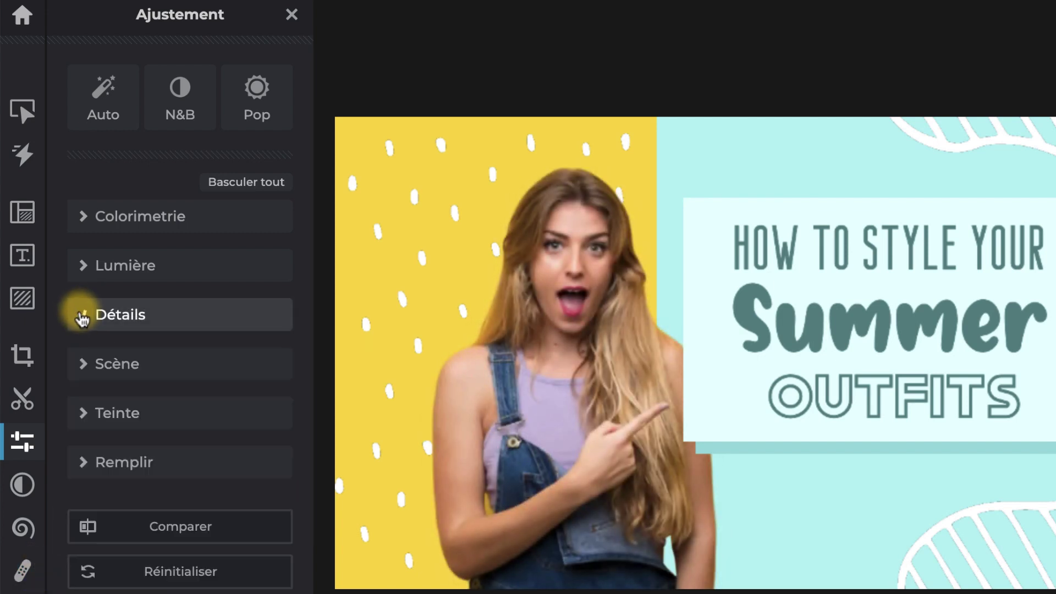
{"action": "left_click", "coordinate": [81, 365]}
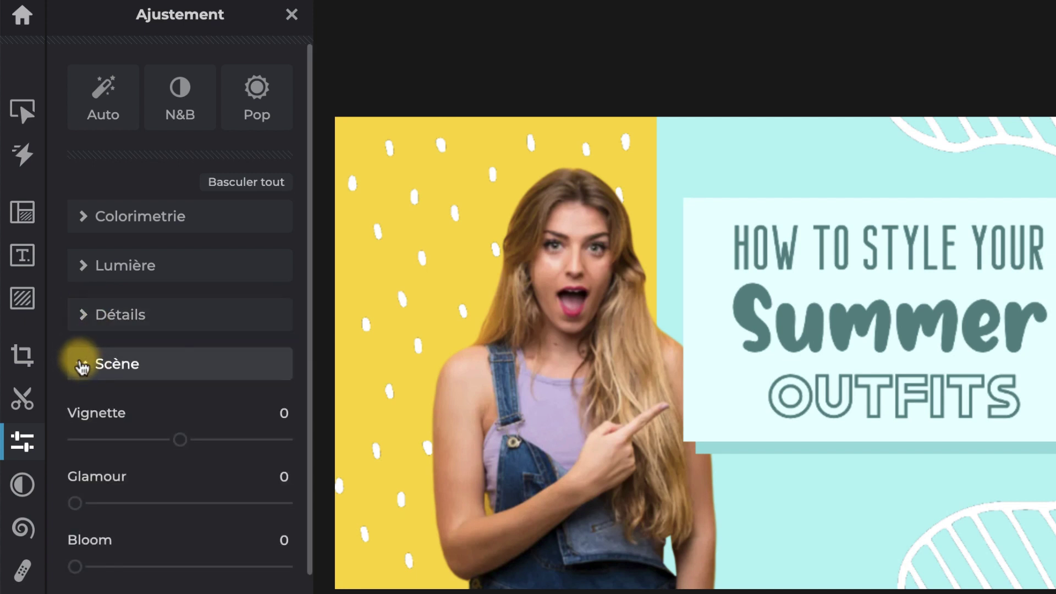
{"action": "left_click", "coordinate": [81, 365]}
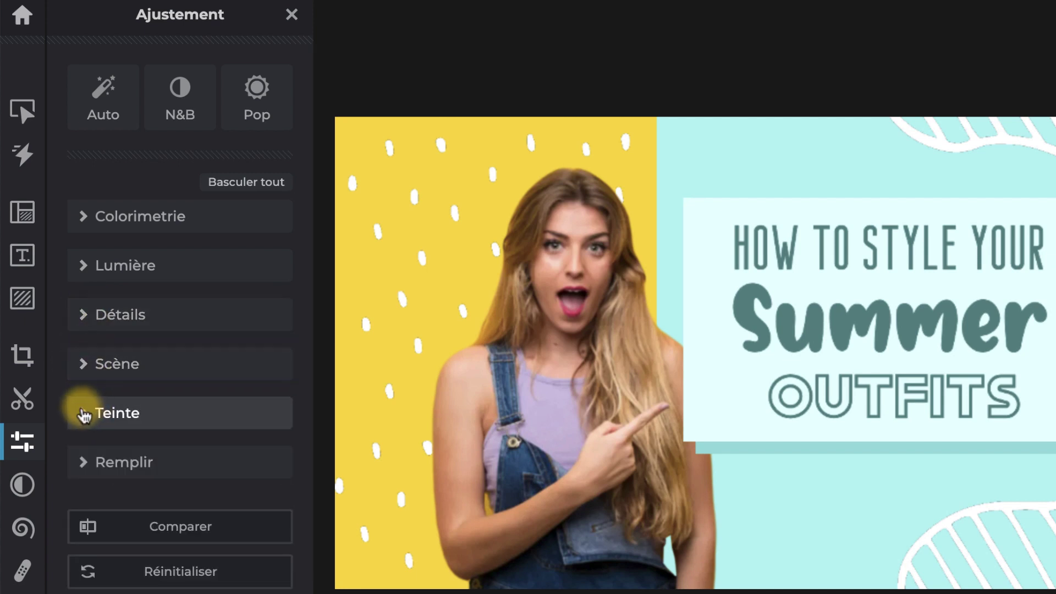
{"action": "left_click", "coordinate": [82, 463]}
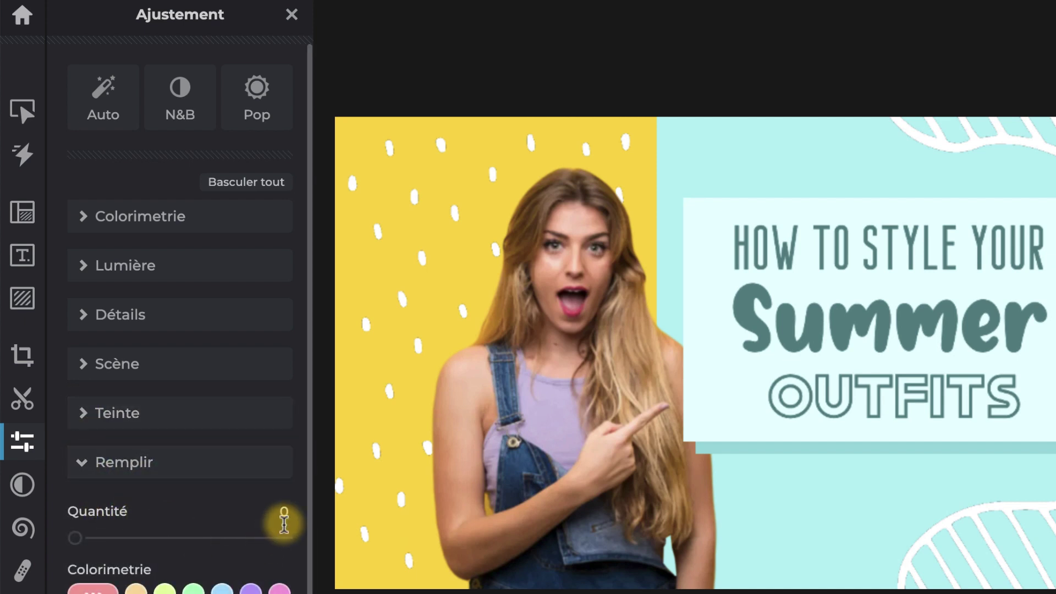
{"action": "left_click", "coordinate": [83, 464]}
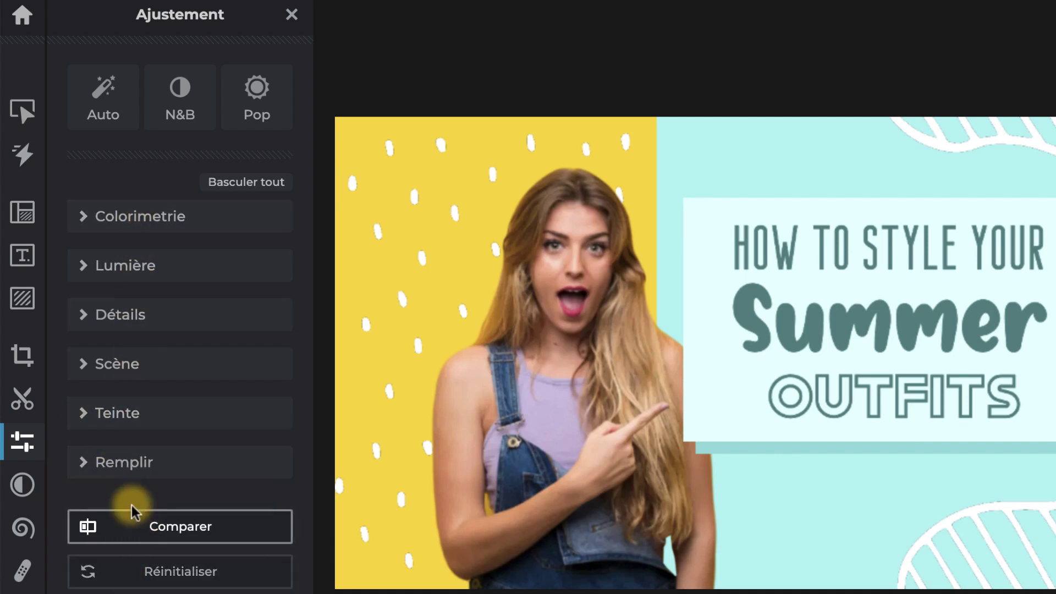
Try the black-and-white and automatic adjustment presets on the woman's photo
{"action": "left_click", "coordinate": [195, 107]}
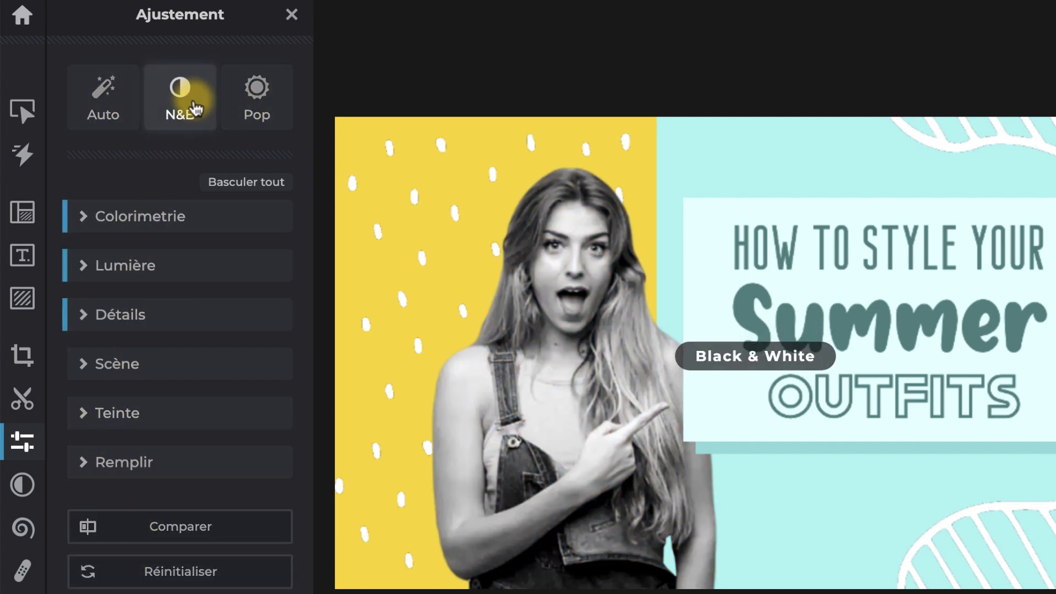
{"action": "left_click", "coordinate": [110, 102]}
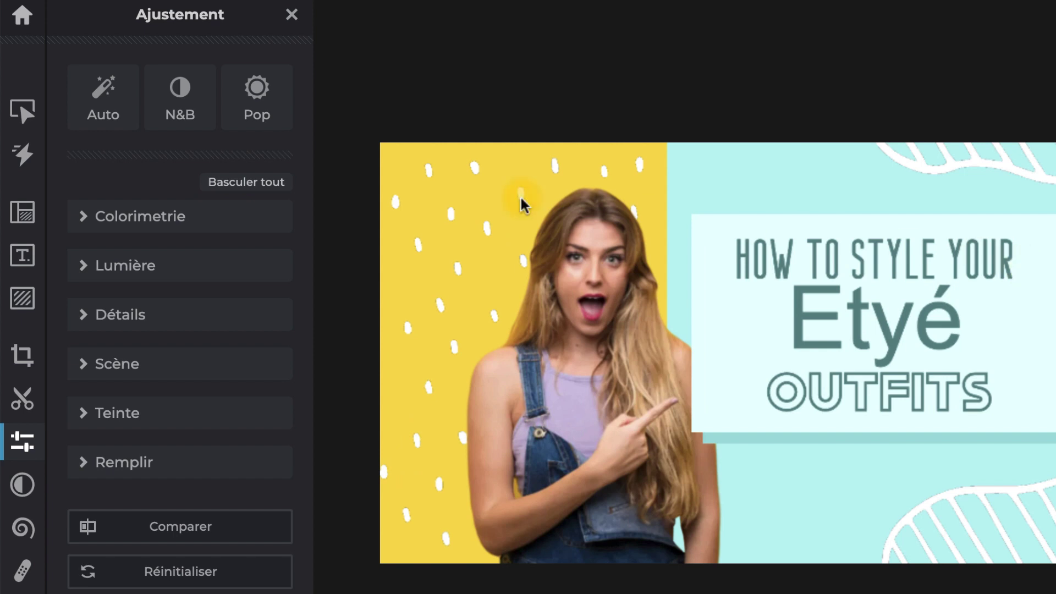
Try the Gritty effect from the Portrait collection on the woman's photo
{"action": "left_click", "coordinate": [22, 110]}
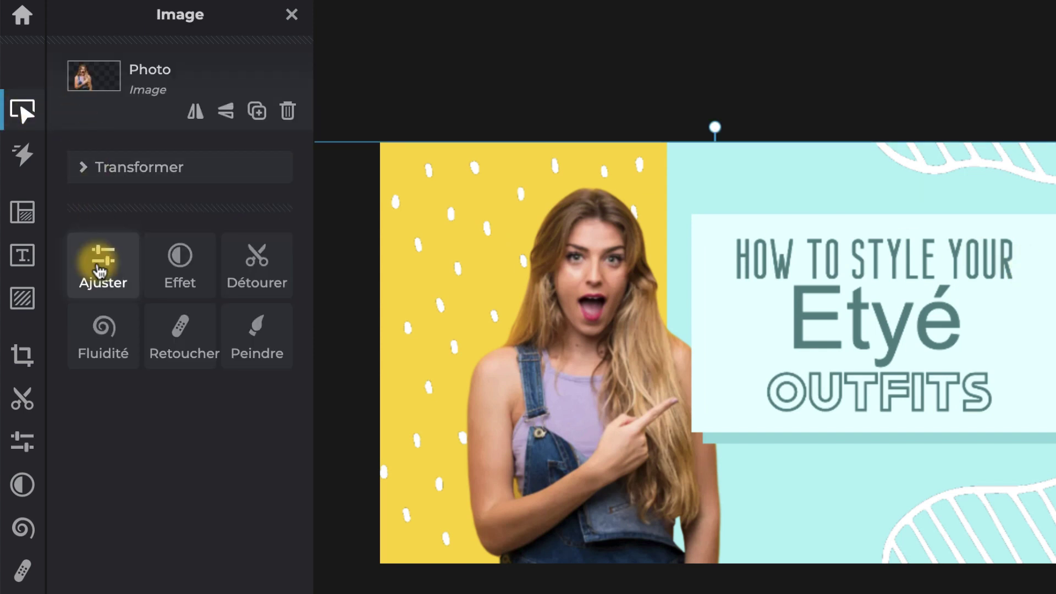
{"action": "left_click", "coordinate": [177, 263]}
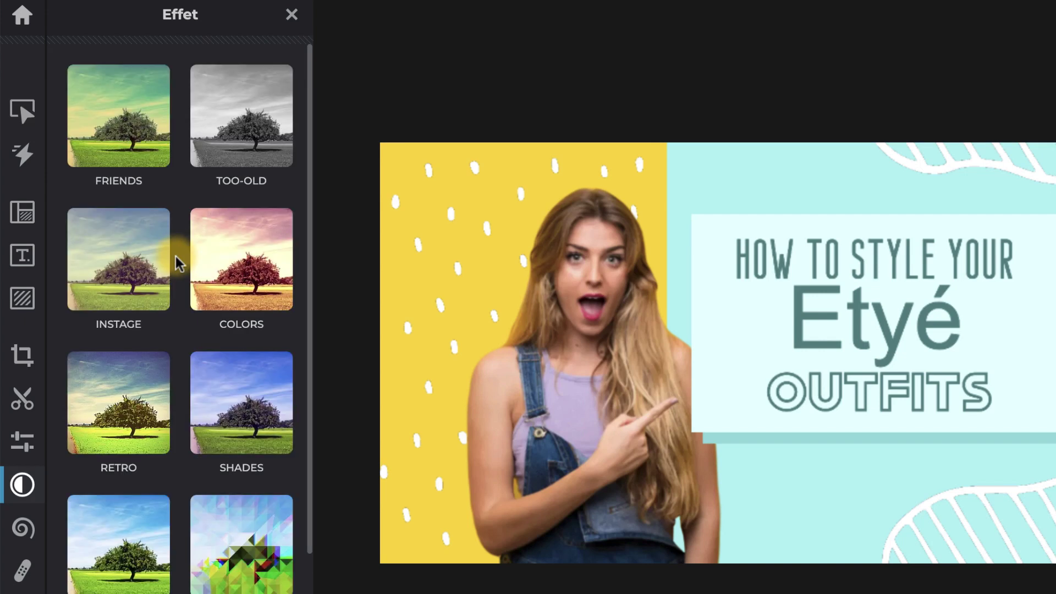
{"action": "scroll", "coordinate": [160, 319], "scroll_direction": "down", "scroll_amount": 3}
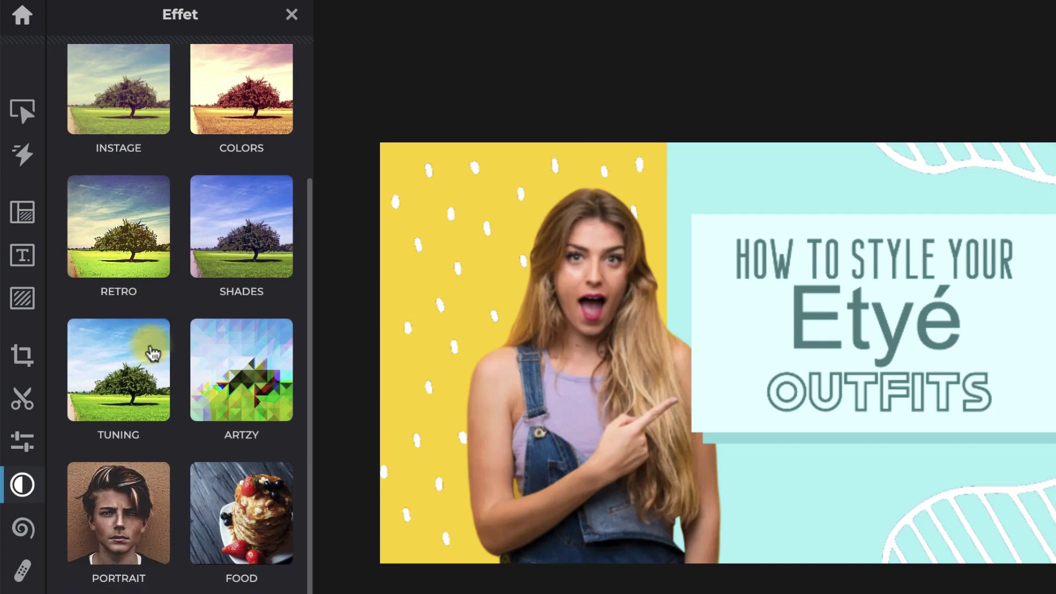
{"action": "left_click", "coordinate": [114, 506]}
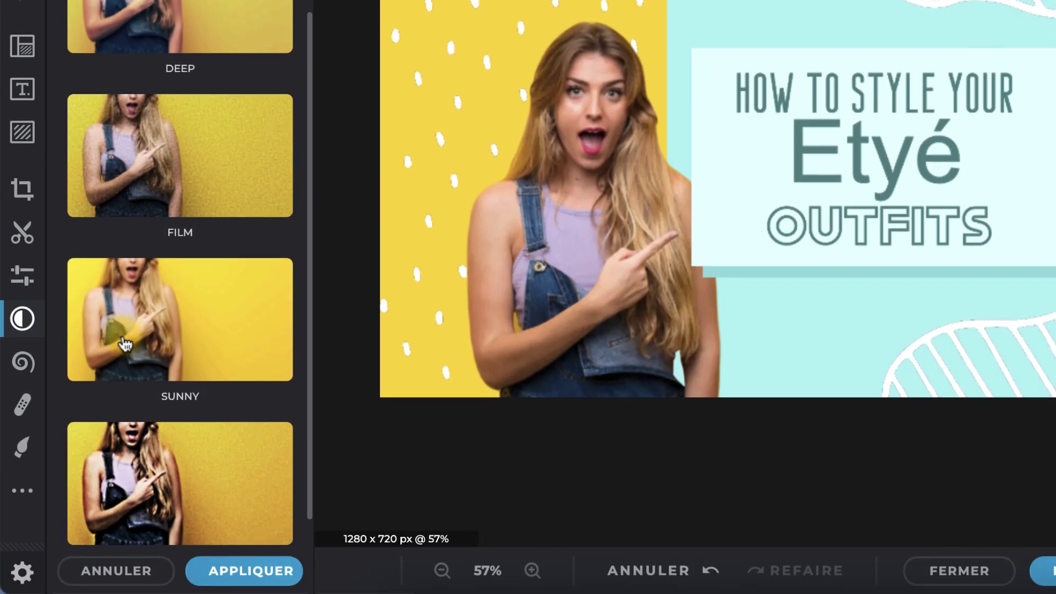
{"action": "scroll", "coordinate": [136, 433], "scroll_direction": "down", "scroll_amount": 1}
{"action": "left_click", "coordinate": [136, 434]}
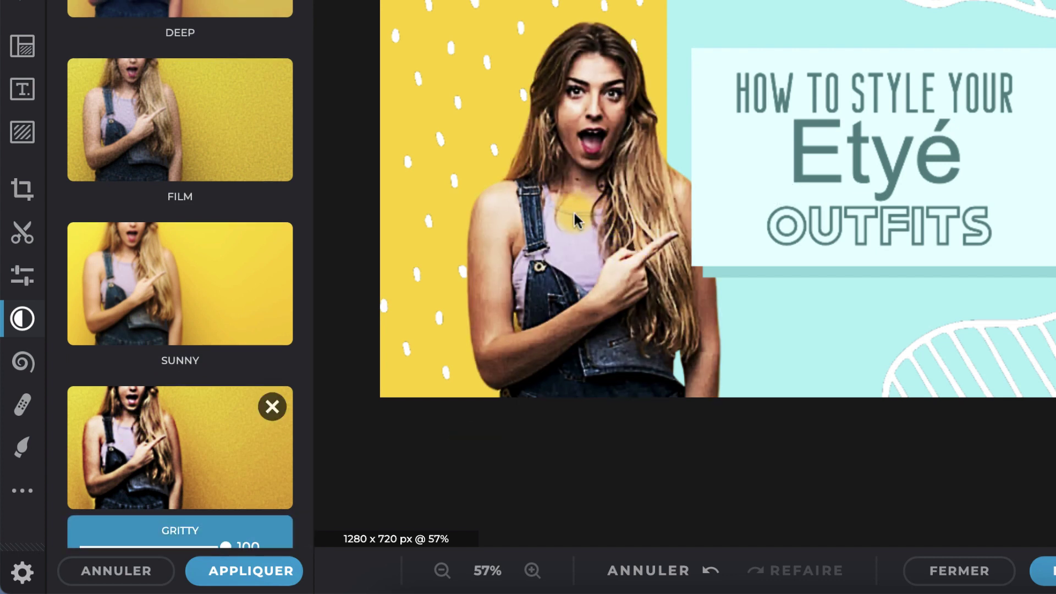
Vary the Gritty effect's strength between 93 and 100, and undo the effect on the photo
{"action": "scroll", "coordinate": [208, 361], "scroll_direction": "down", "scroll_amount": 1}
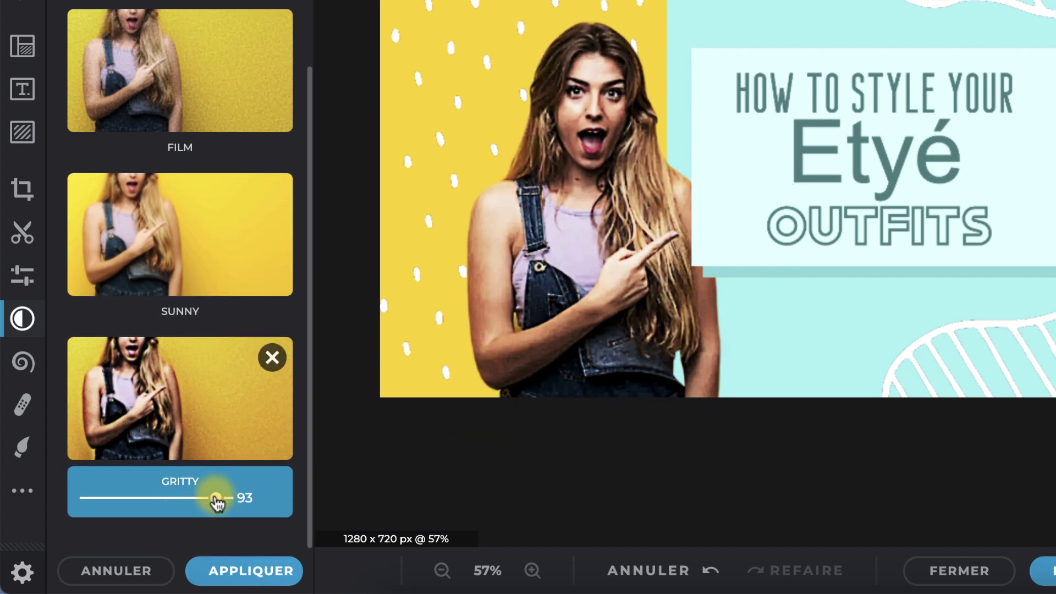
{"action": "left_click_drag", "start_coordinate": [218, 501], "coordinate": [250, 495]}
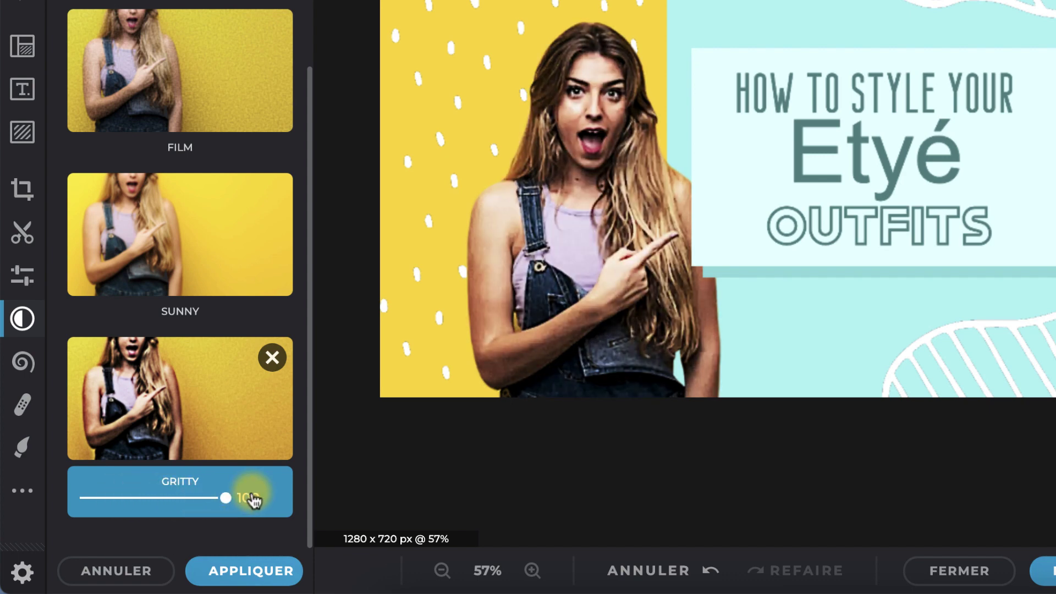
{"action": "left_click", "coordinate": [219, 455]}
{"action": "key", "text": "super+z"}
{"action": "key", "text": "ctrl+z"}
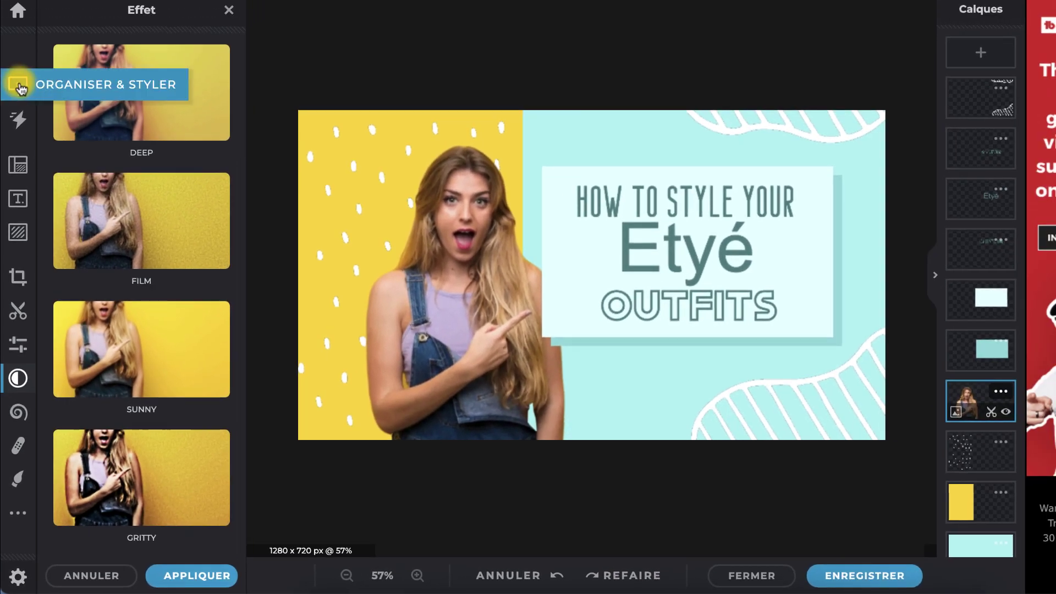
Open the cutout options for the woman's photo and choose the magic wand as the cutout tool
{"action": "left_click", "coordinate": [20, 88]}
{"action": "left_click", "coordinate": [205, 207]}
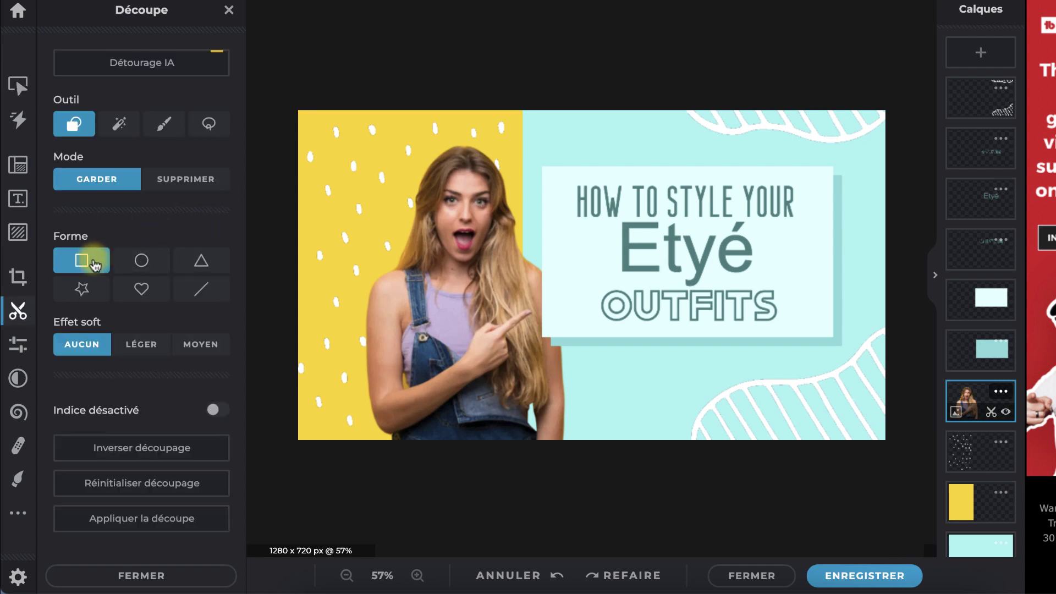
{"action": "scroll", "coordinate": [469, 296], "scroll_direction": "down", "scroll_amount": 1}
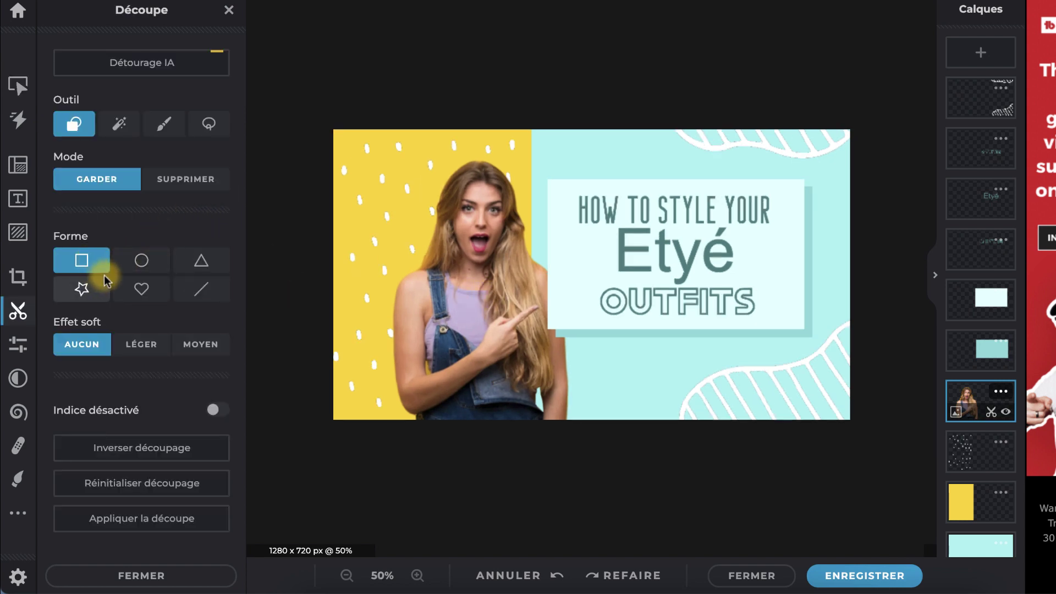
{"action": "left_click", "coordinate": [119, 126]}
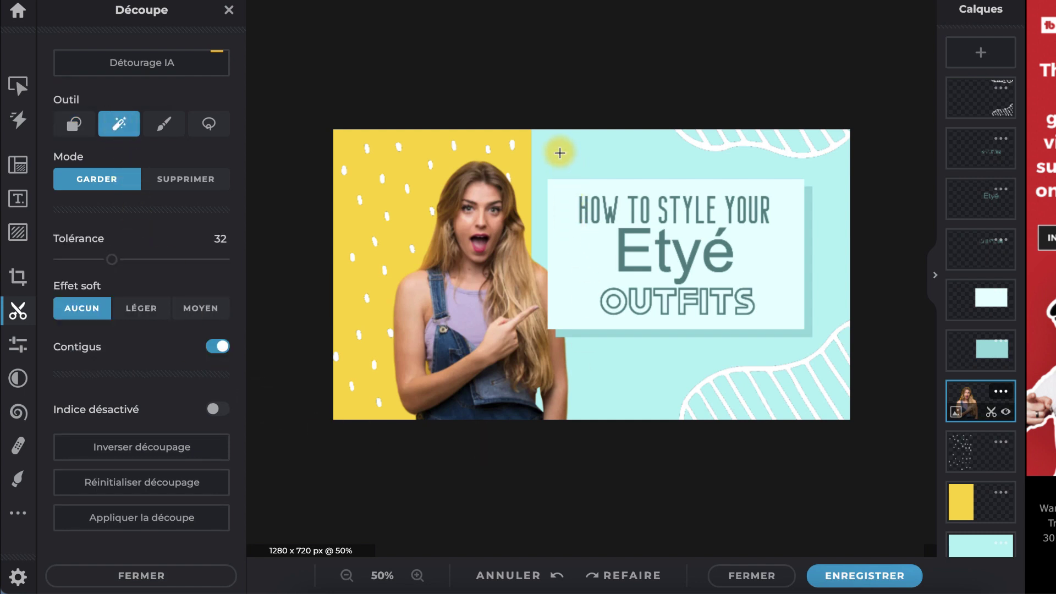
Look through the brush, lasso and shape cutout options for the woman's photo, and return to the photo's layer settings
{"action": "left_click", "coordinate": [164, 124]}
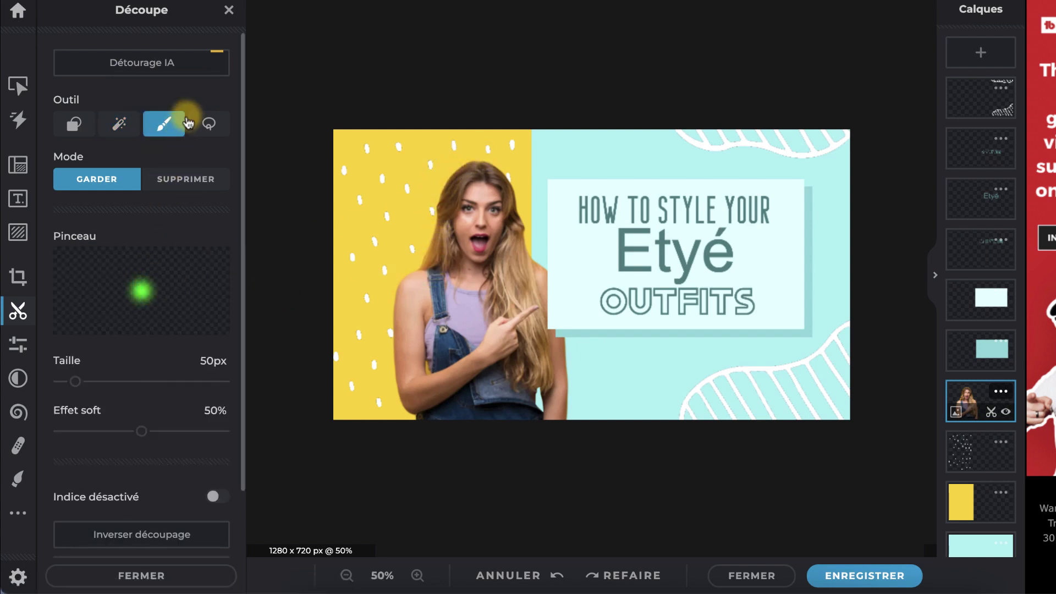
{"action": "left_click", "coordinate": [208, 122]}
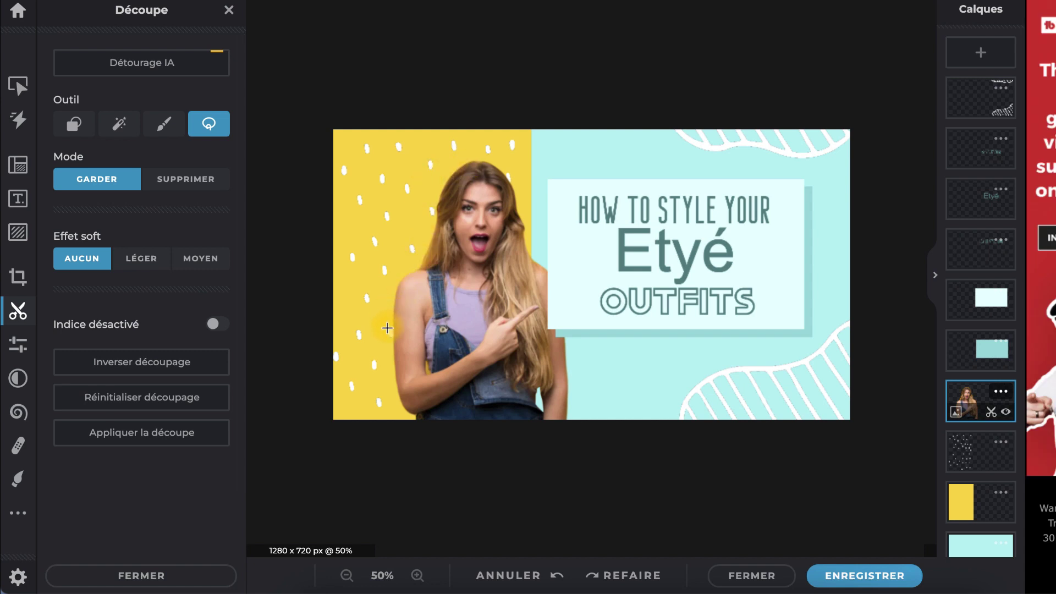
{"action": "left_click", "coordinate": [80, 126]}
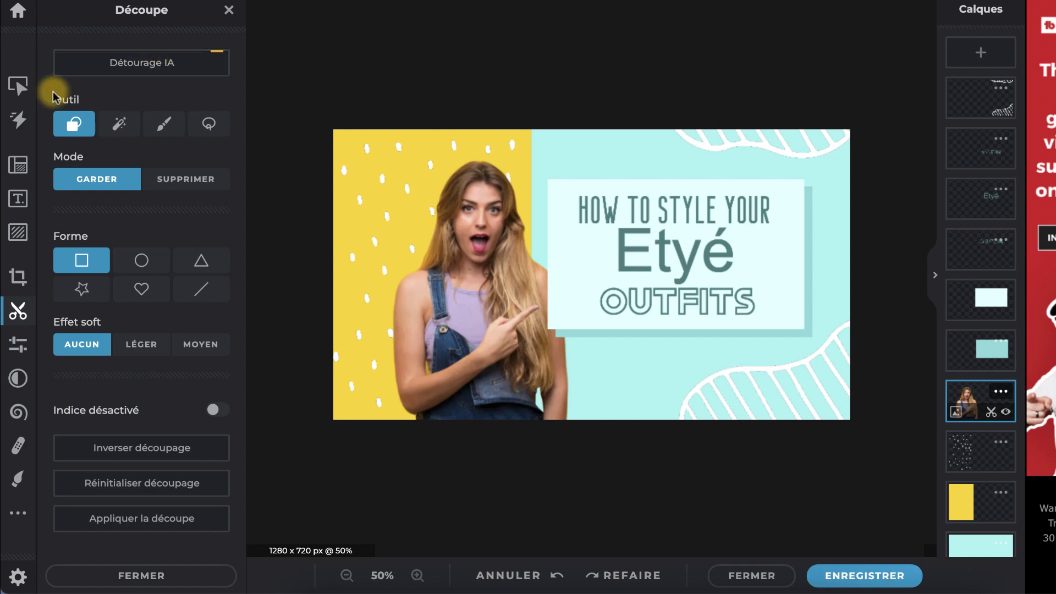
{"action": "left_click", "coordinate": [18, 84]}
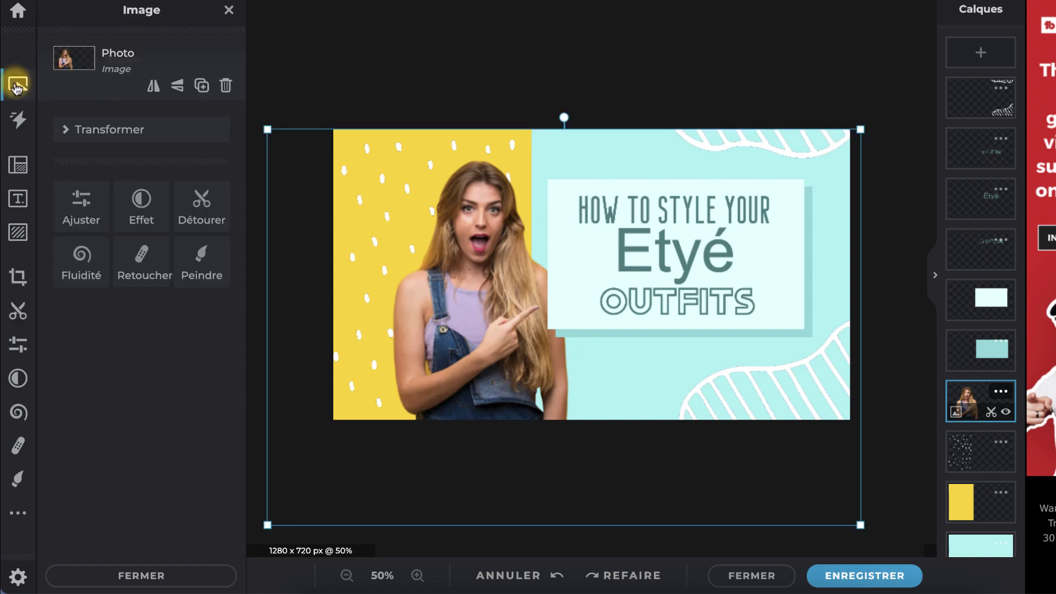
Try the Liquify push tool with a 140 px brush around the woman's mouth and chin
{"action": "left_click", "coordinate": [80, 256]}
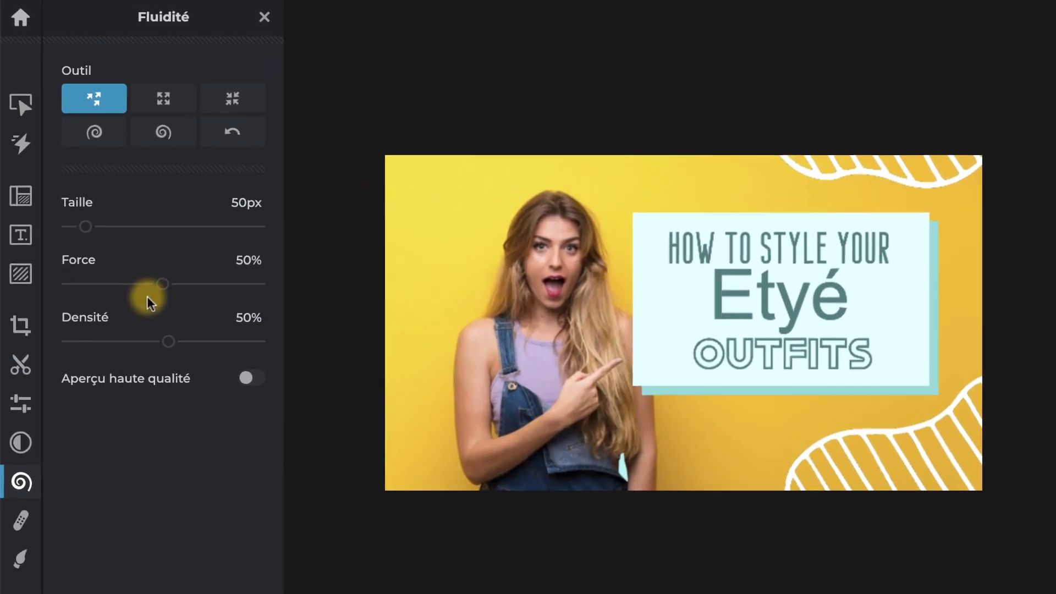
{"action": "left_click_drag", "start_coordinate": [73, 192], "coordinate": [104, 191]}
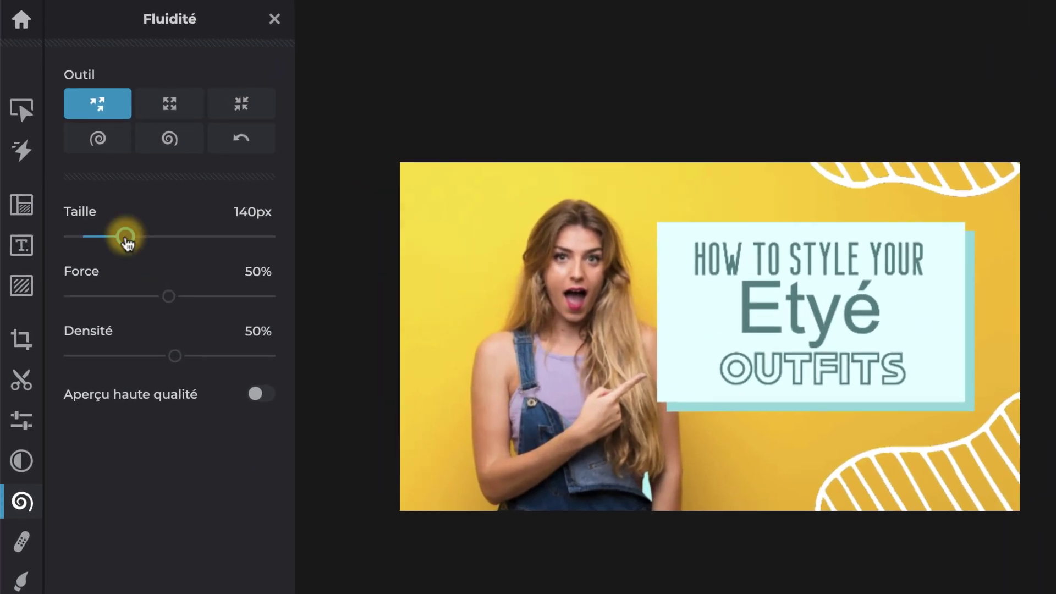
{"action": "left_click_drag", "start_coordinate": [557, 311], "coordinate": [573, 316]}
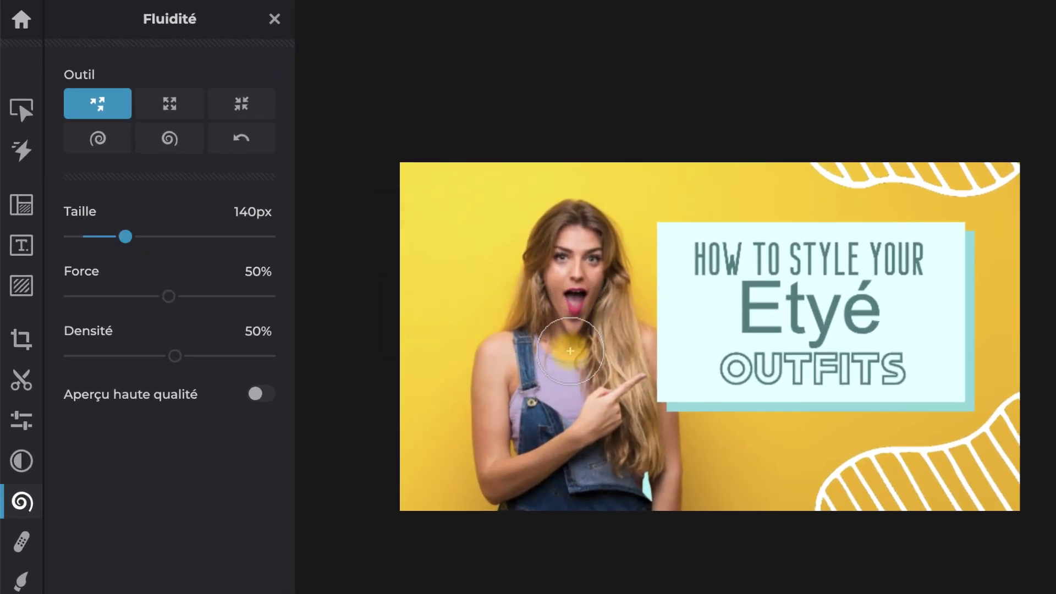
{"action": "mouse_move", "coordinate": [570, 350]}
{"action": "left_mouse_down"}
{"action": "mouse_move", "coordinate": [550, 311]}
{"action": "mouse_move", "coordinate": [604, 316]}
{"action": "mouse_move", "coordinate": [572, 329]}
{"action": "left_mouse_up"}
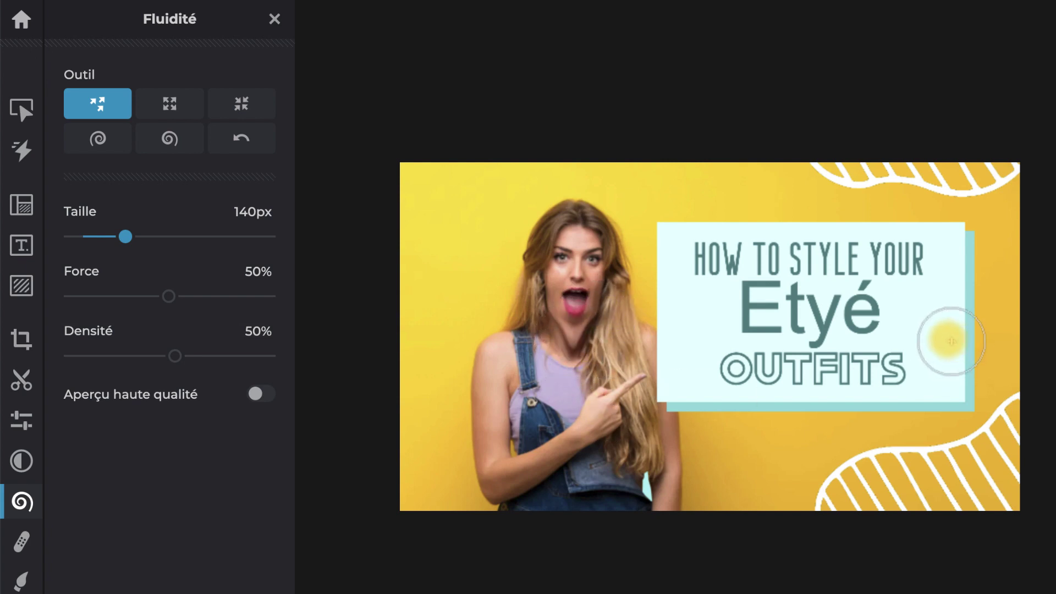
{"action": "left_click_drag", "start_coordinate": [951, 341], "coordinate": [862, 284]}
{"action": "key", "text": "ctrl+z"}
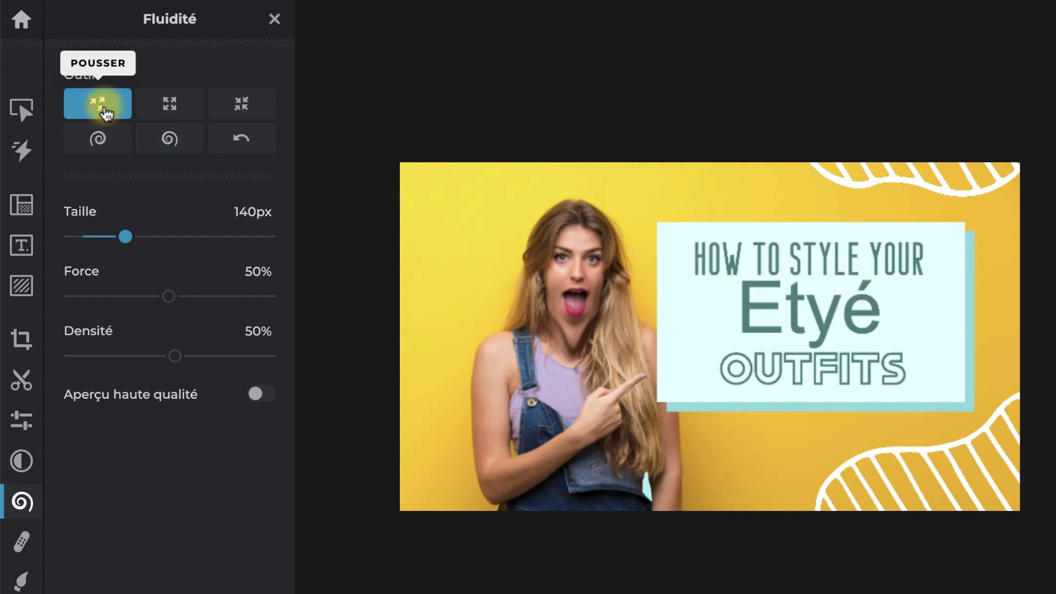
Try the Liquify twirl tool on the woman's face, undo the distortions and return to the photo's layer settings
{"action": "left_click", "coordinate": [120, 138]}
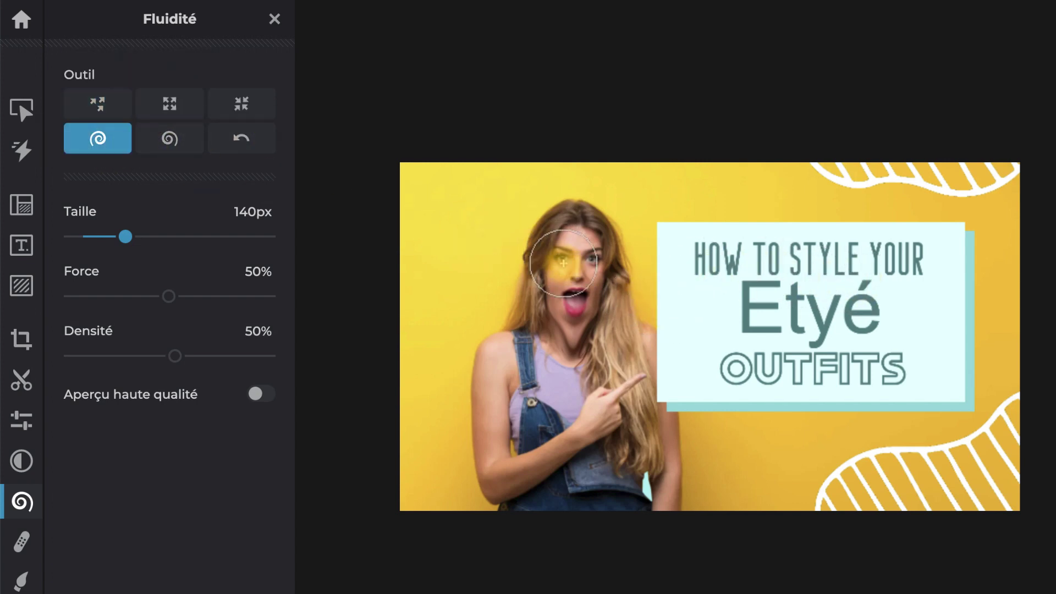
{"action": "mouse_move", "coordinate": [571, 281]}
{"action": "left_mouse_down"}
{"action": "mouse_move", "coordinate": [598, 258]}
{"action": "mouse_move", "coordinate": [567, 286]}
{"action": "left_mouse_up"}
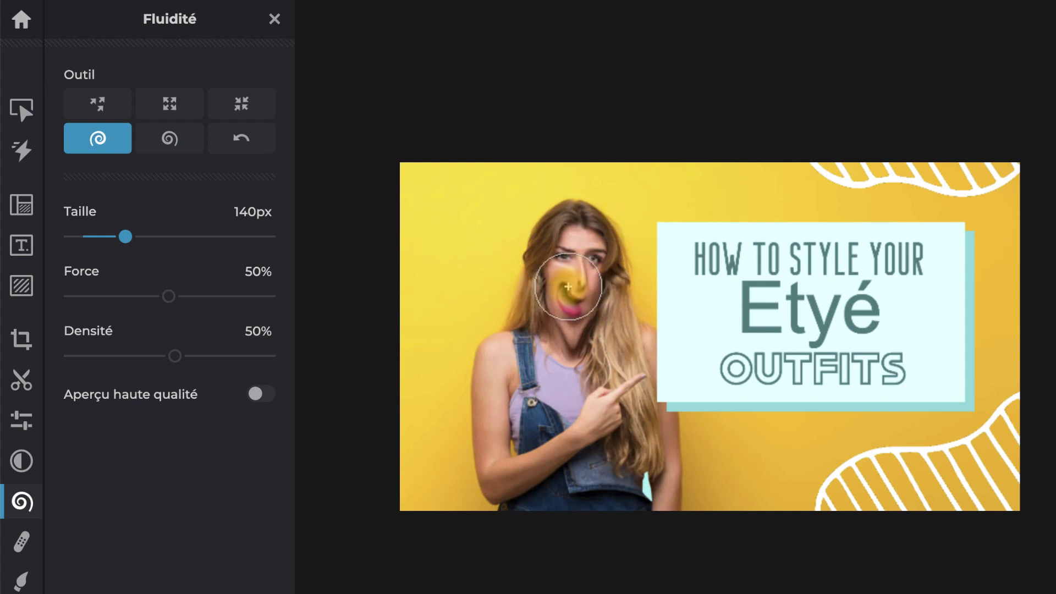
{"action": "key", "text": "ctrl+z"}
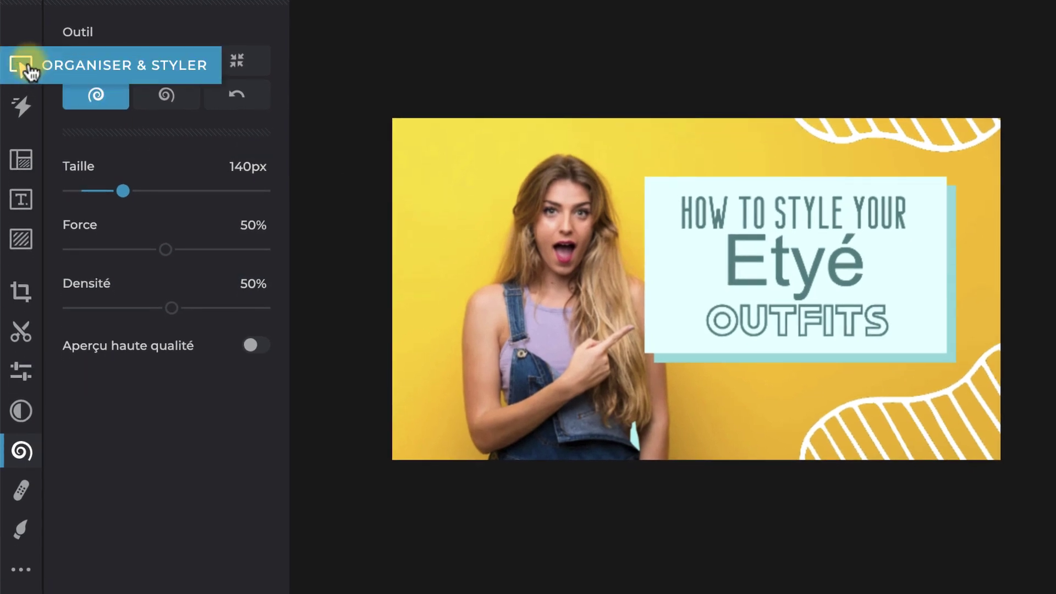
{"action": "left_click", "coordinate": [25, 67]}
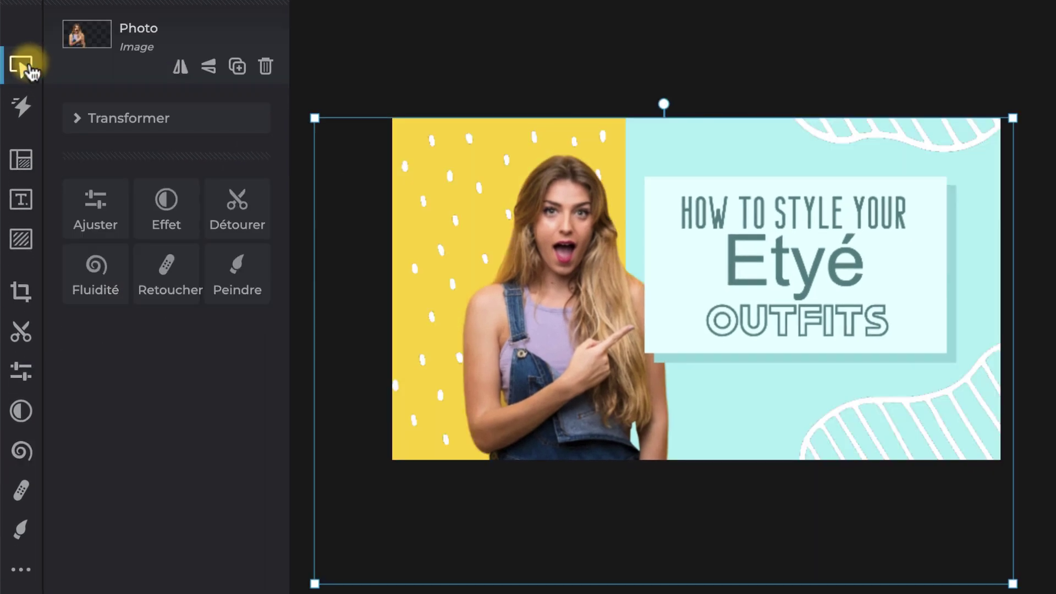
Try the clone stamp retouching tool with the woman's hair as the source, and undo the cloned strokes
{"action": "left_click", "coordinate": [170, 268]}
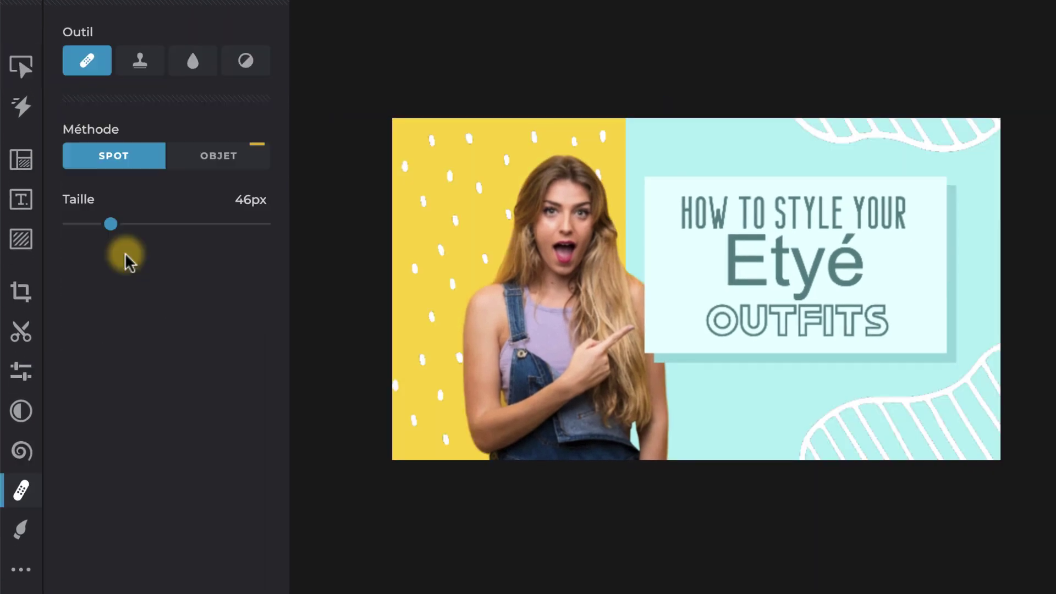
{"action": "left_click", "coordinate": [142, 62]}
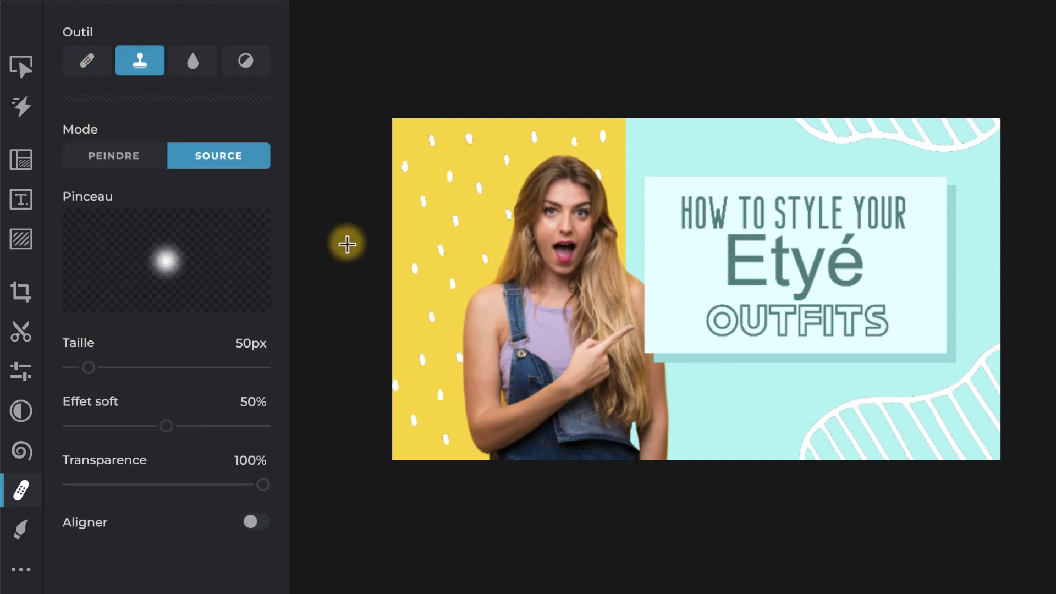
{"action": "left_click", "coordinate": [536, 187]}
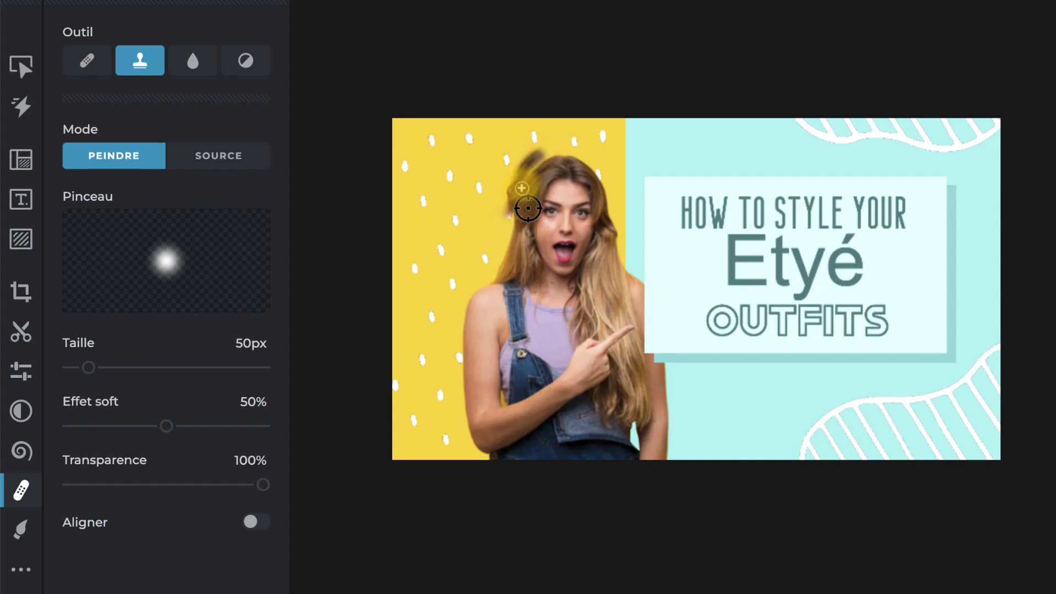
{"action": "mouse_move", "coordinate": [528, 207]}
{"action": "left_mouse_down"}
{"action": "mouse_move", "coordinate": [525, 170]}
{"action": "mouse_move", "coordinate": [520, 238]}
{"action": "mouse_move", "coordinate": [535, 214]}
{"action": "left_mouse_up"}
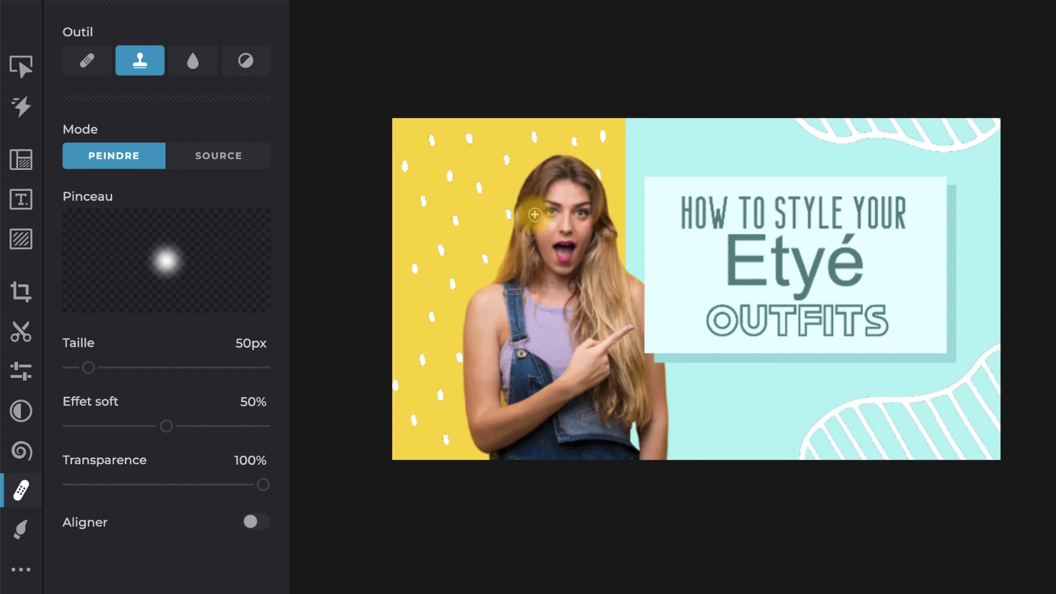
{"action": "key", "text": "ctrl+z"}
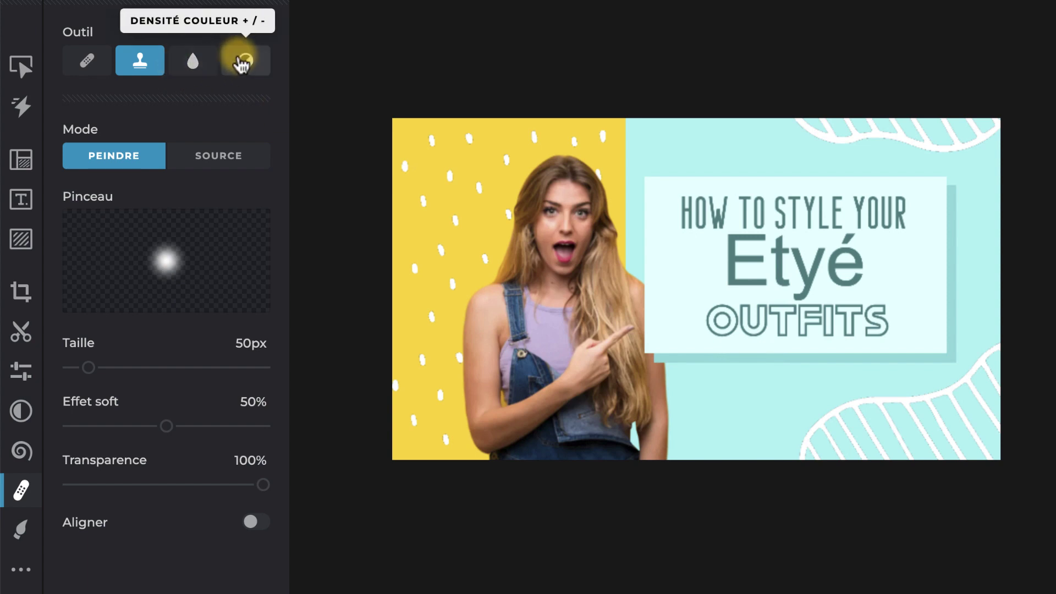
Try the blur retouching tool on the woman's face, undo it and return to the layer settings
{"action": "left_click", "coordinate": [194, 62]}
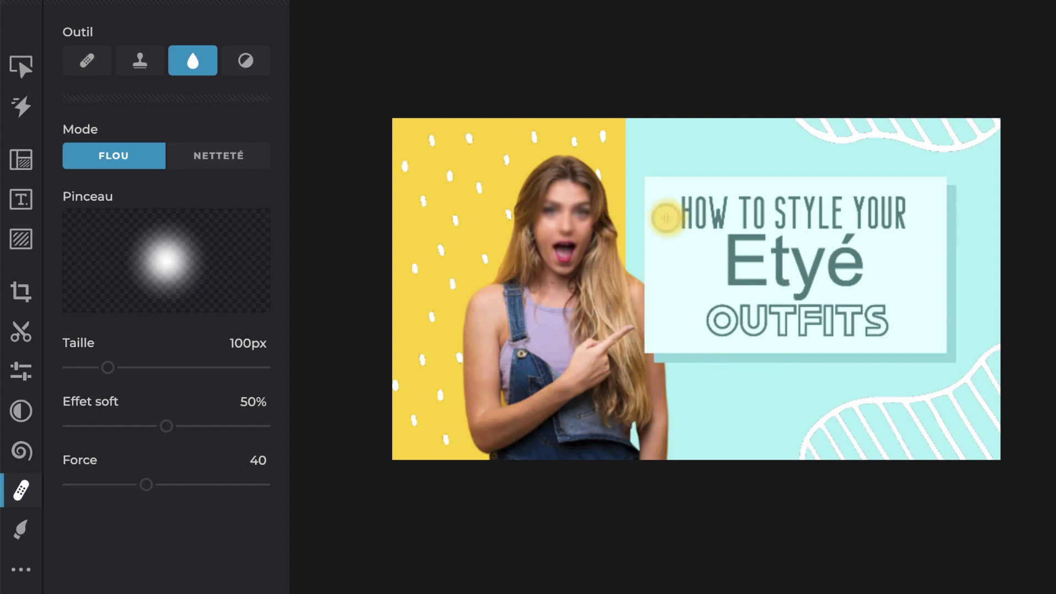
{"action": "key", "text": "ctrl+z"}
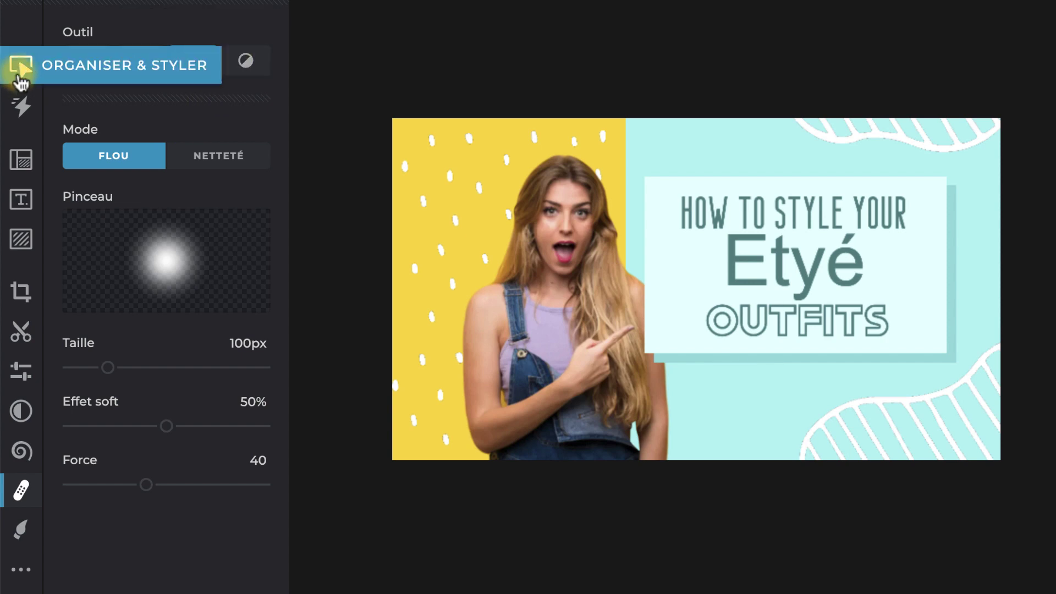
{"action": "left_click", "coordinate": [22, 69]}
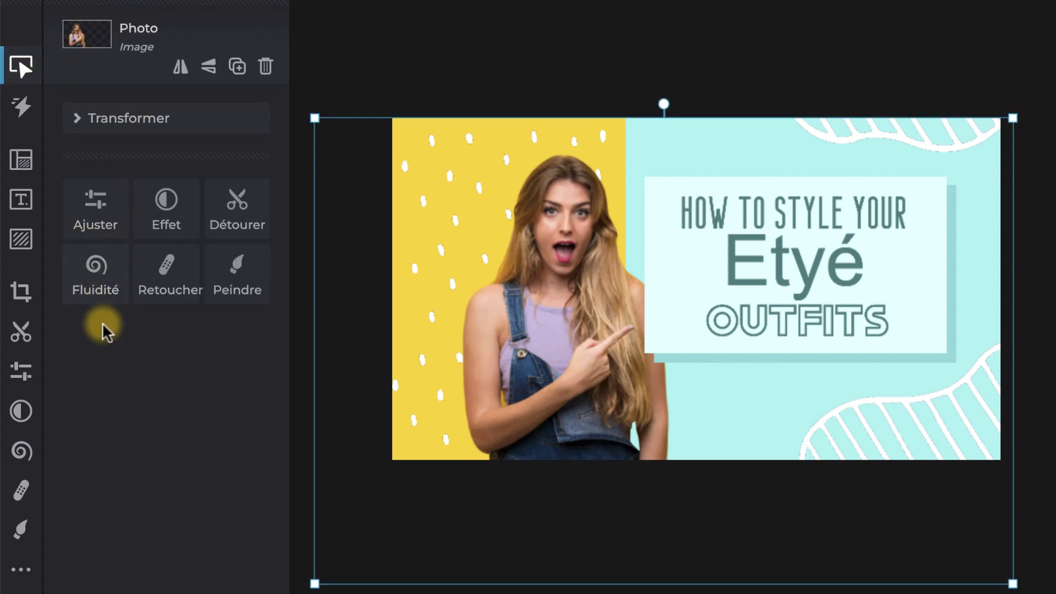
Try painting a magenta question mark on the yellow background layer with a 61 px brush, and undo the strokes
{"action": "left_click", "coordinate": [238, 275]}
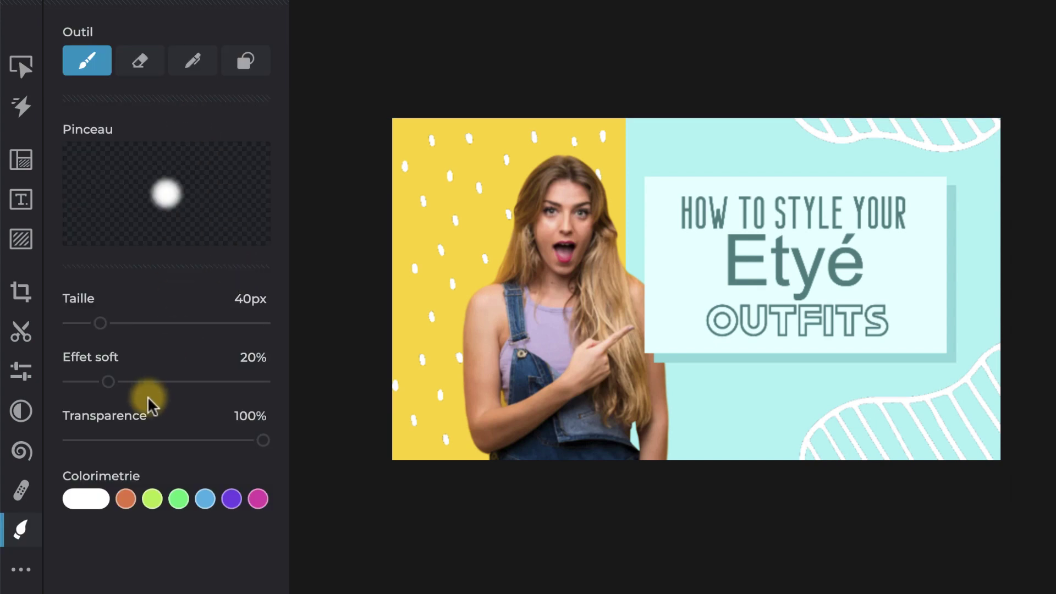
{"action": "left_click_drag", "start_coordinate": [115, 324], "coordinate": [117, 324]}
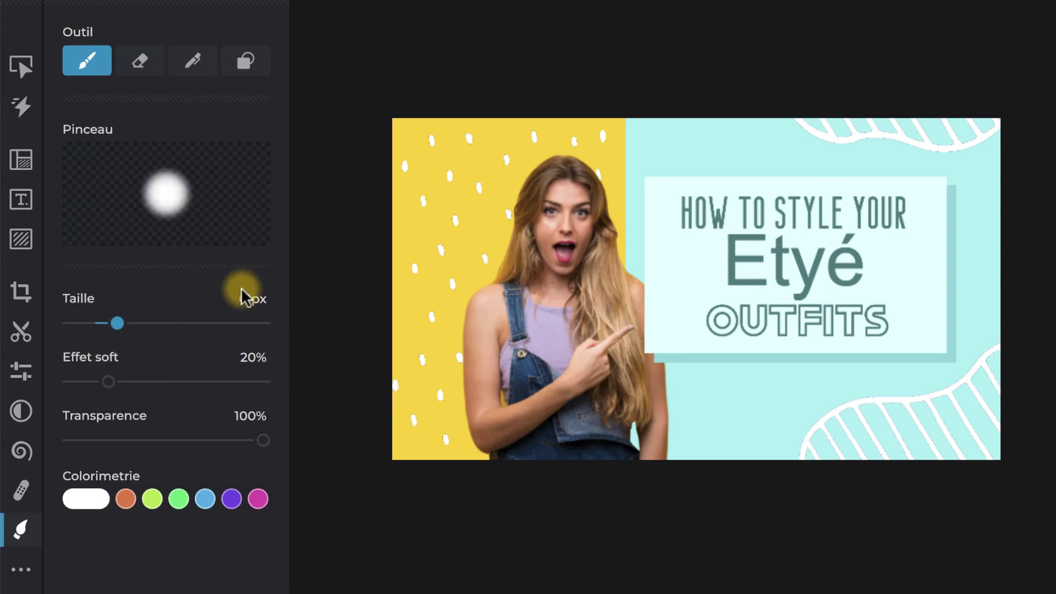
{"action": "left_click", "coordinate": [256, 500]}
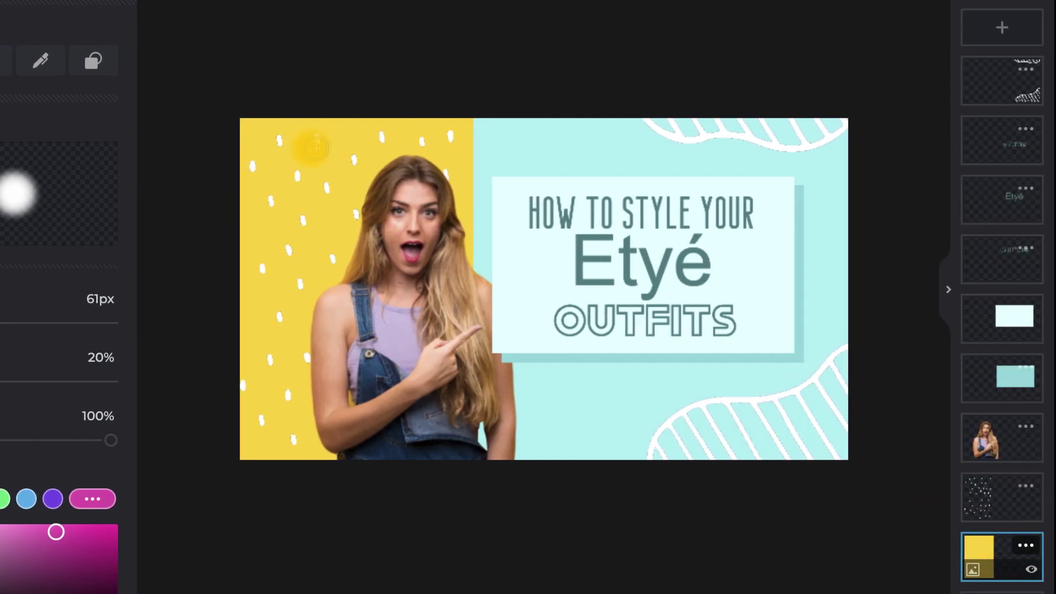
{"action": "mouse_move", "coordinate": [267, 167]}
{"action": "left_mouse_down"}
{"action": "mouse_move", "coordinate": [317, 153]}
{"action": "mouse_move", "coordinate": [303, 197]}
{"action": "left_mouse_up"}
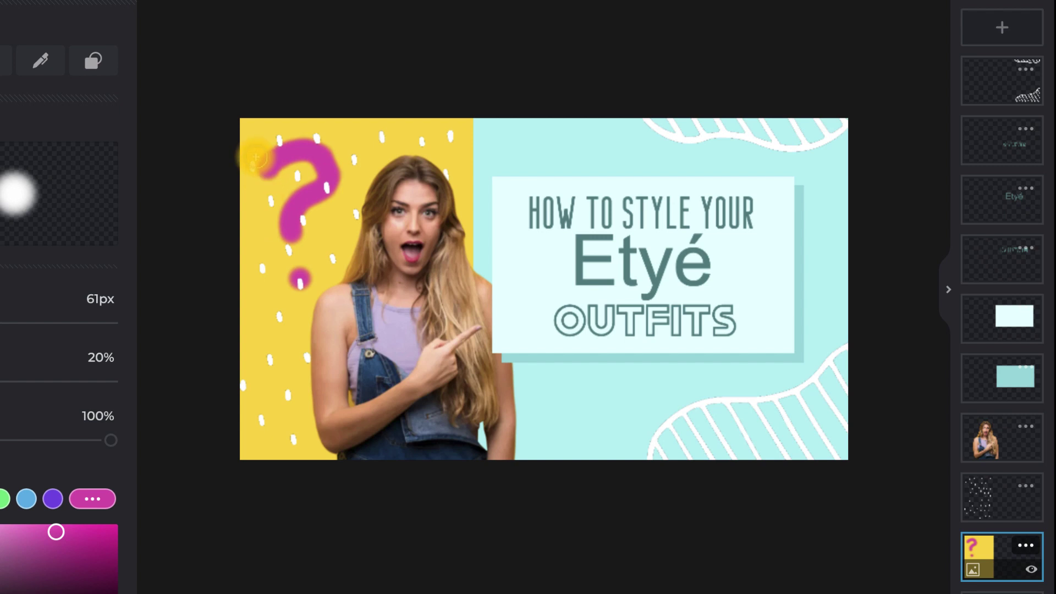
{"action": "key", "text": "ctrl+z"}
{"action": "key", "text": "ctrl+z"}
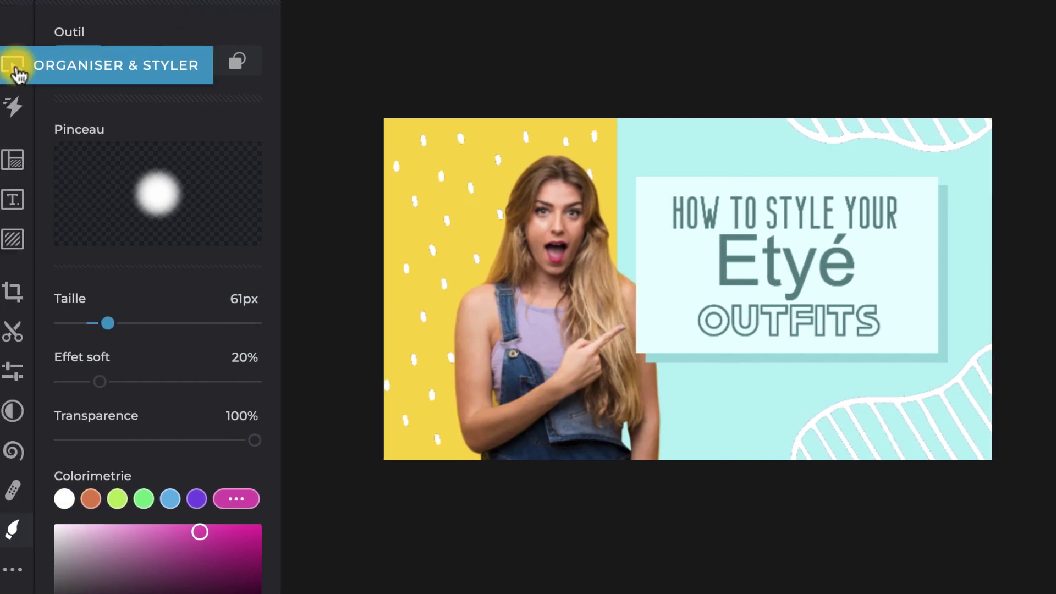
{"action": "left_click", "coordinate": [17, 71]}
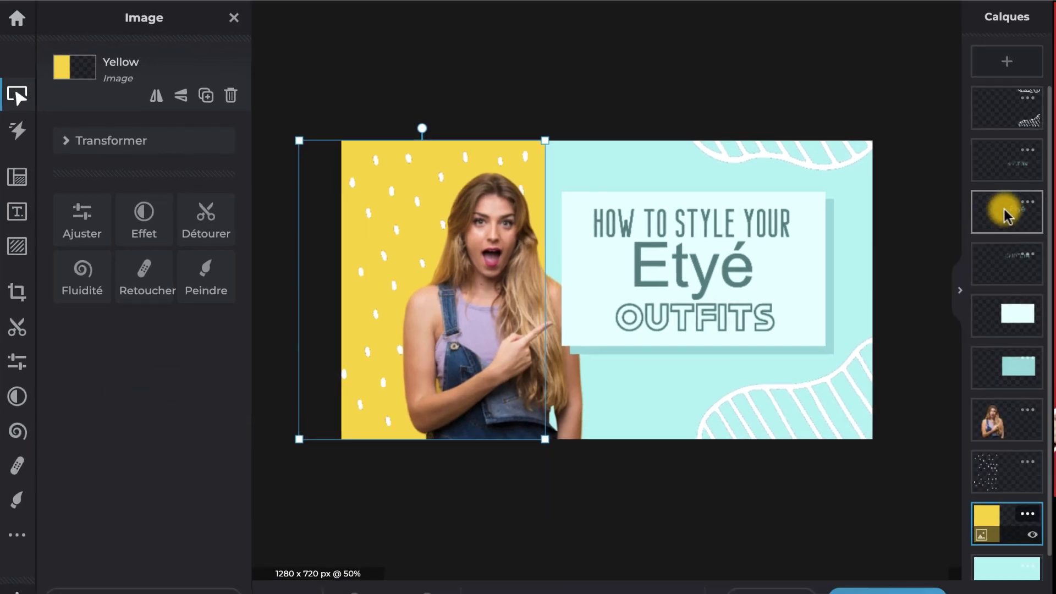
Change the font of the "Etyé" text to Georgia and set its opacity to 94
{"action": "left_click", "coordinate": [1005, 212]}
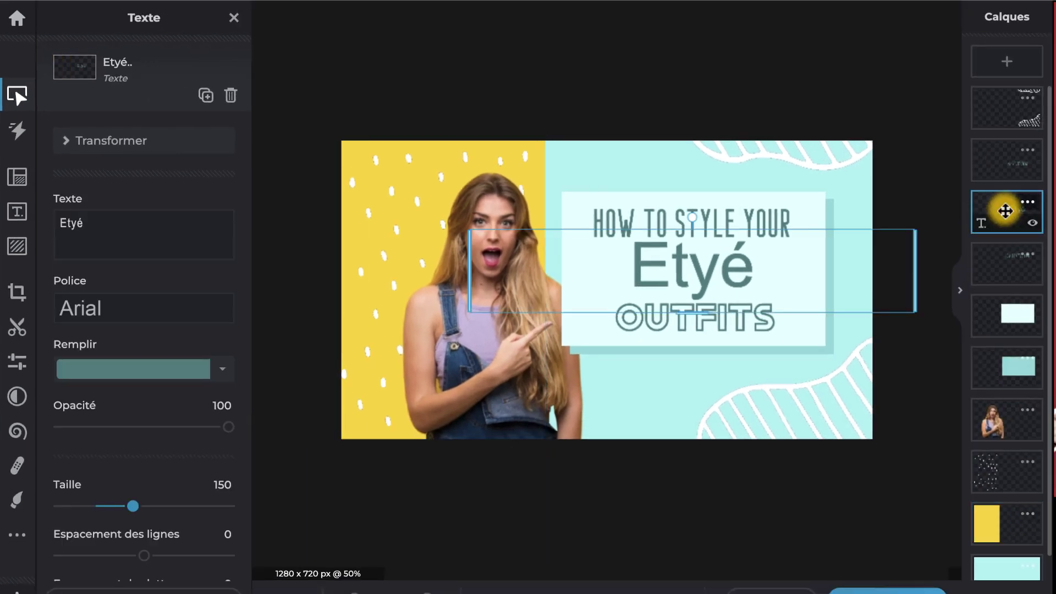
{"action": "double_click", "coordinate": [96, 226]}
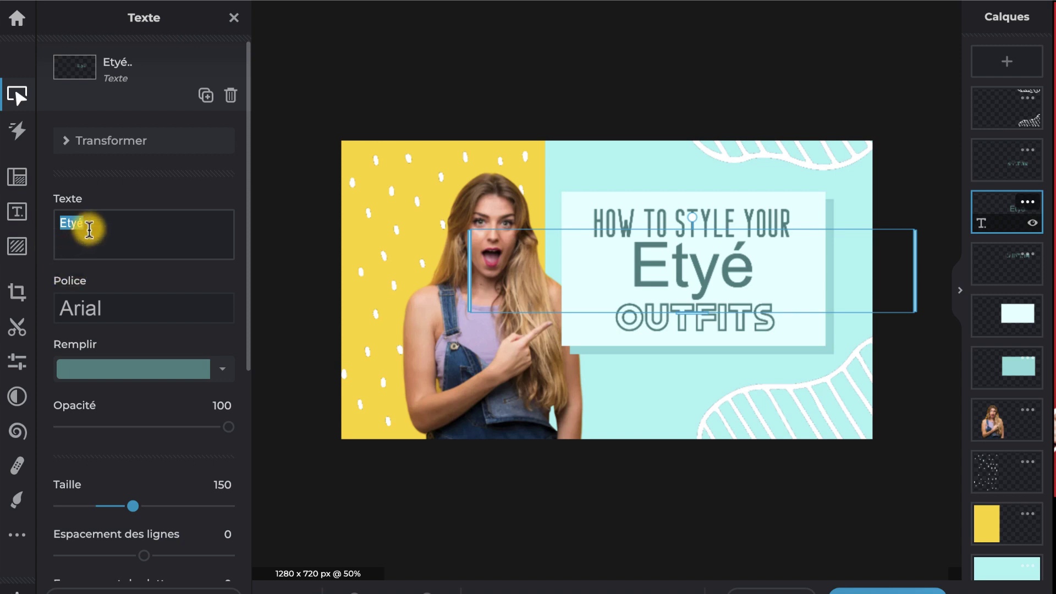
{"action": "left_click", "coordinate": [104, 304]}
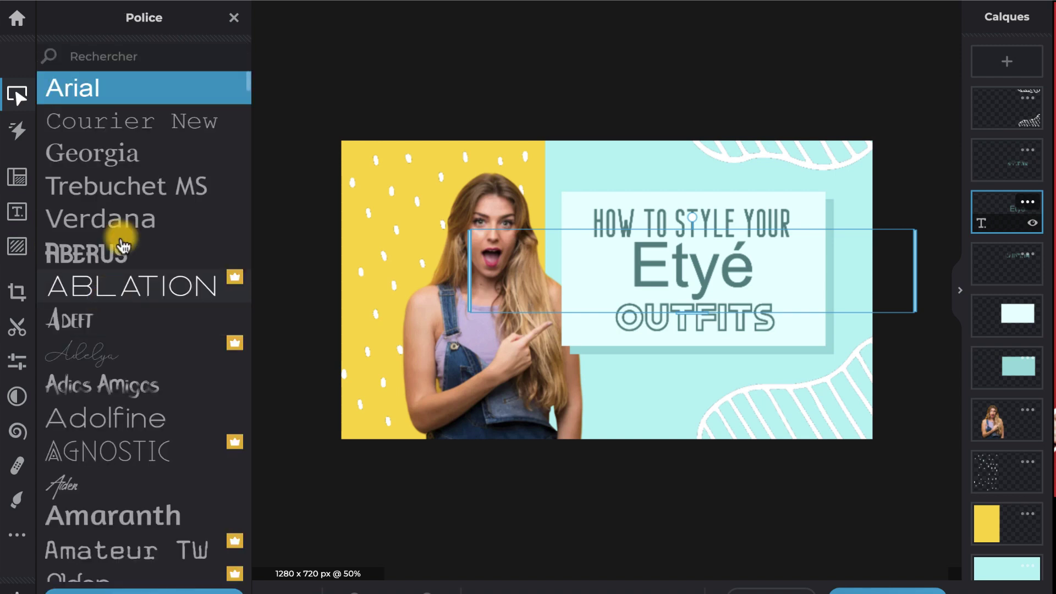
{"action": "left_click", "coordinate": [93, 153]}
{"action": "mouse_move", "coordinate": [226, 427]}
{"action": "left_mouse_down"}
{"action": "mouse_move", "coordinate": [155, 427]}
{"action": "mouse_move", "coordinate": [220, 432]}
{"action": "left_mouse_up"}
Try a size of 285 for the "Etyé" text and set it back to 150
{"action": "left_click", "coordinate": [147, 506]}
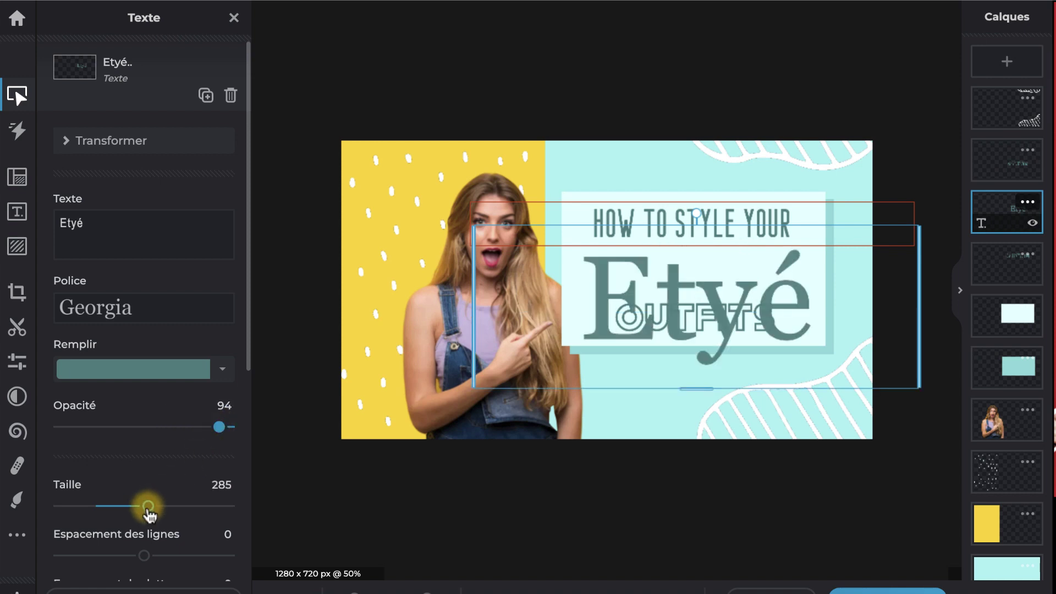
{"action": "left_click_drag", "start_coordinate": [134, 506], "coordinate": [133, 506]}
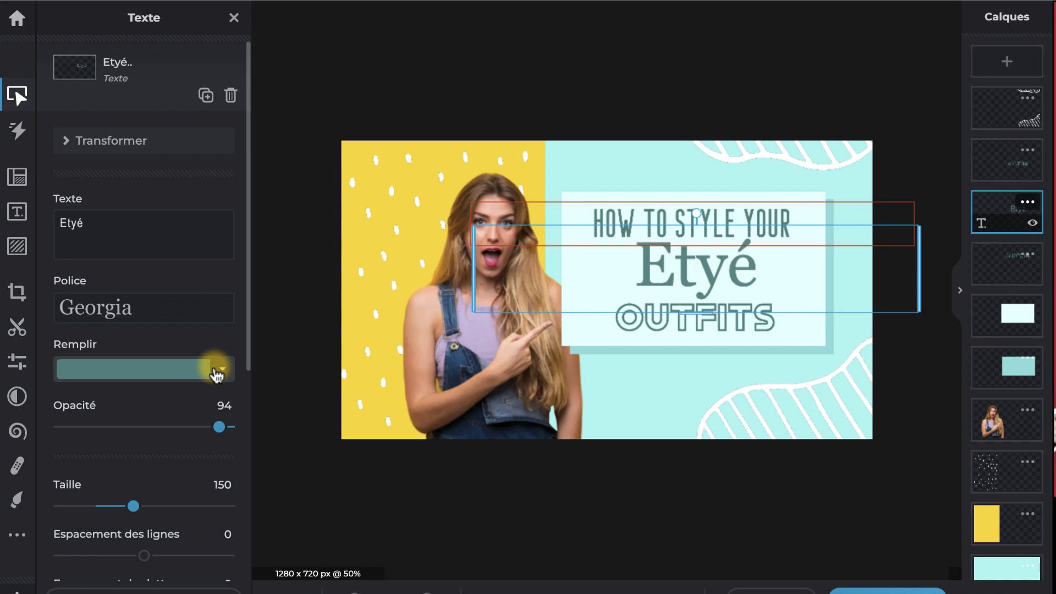
{"action": "left_click", "coordinate": [17, 95]}
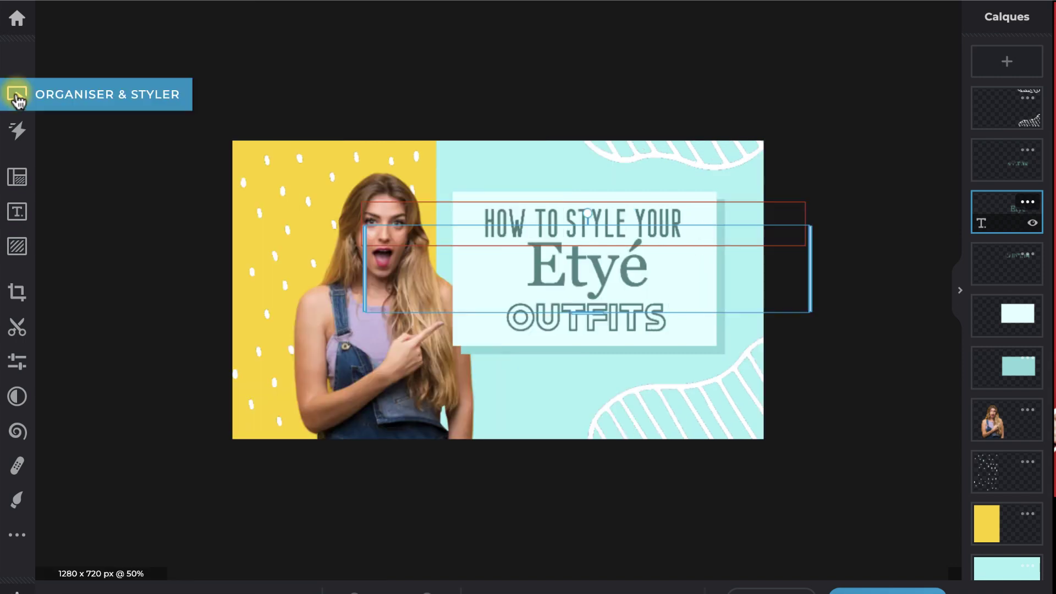
{"action": "left_click", "coordinate": [17, 96]}
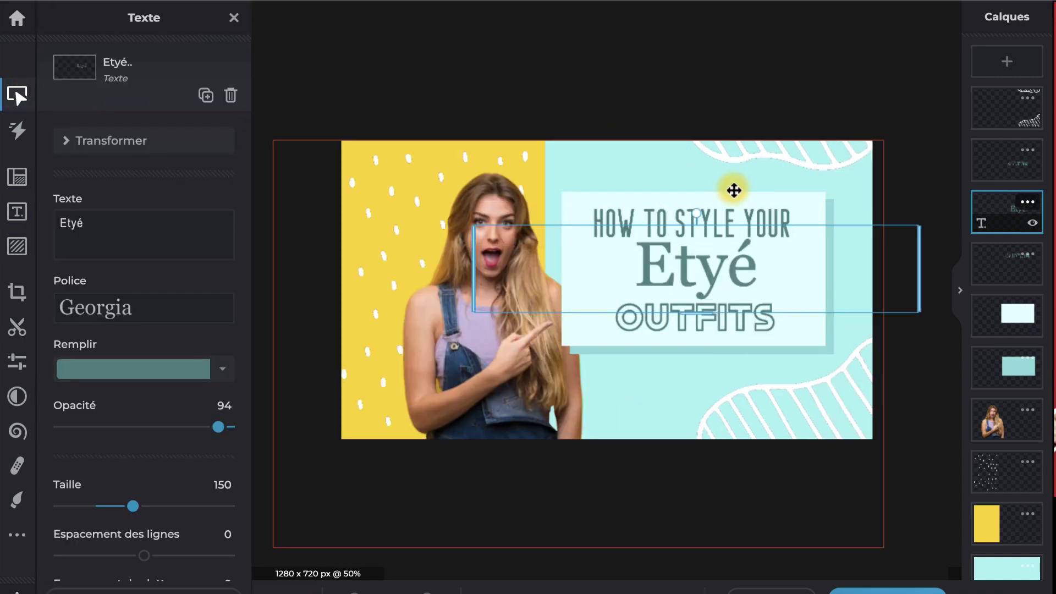
Select the teal box layer and look at the animation presets and page layout options
{"action": "left_click", "coordinate": [1006, 362]}
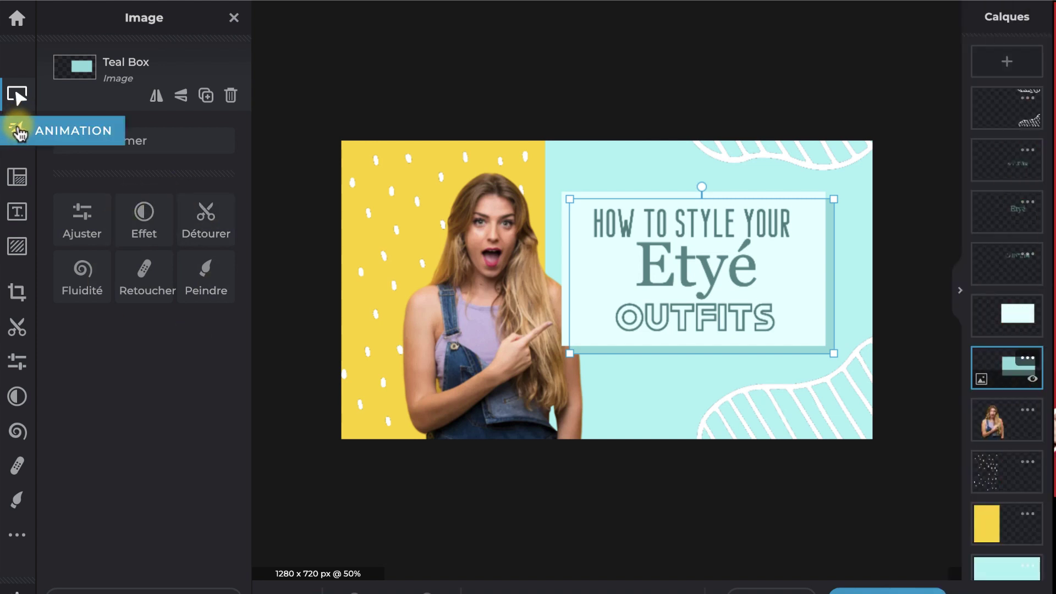
{"action": "left_click", "coordinate": [20, 131]}
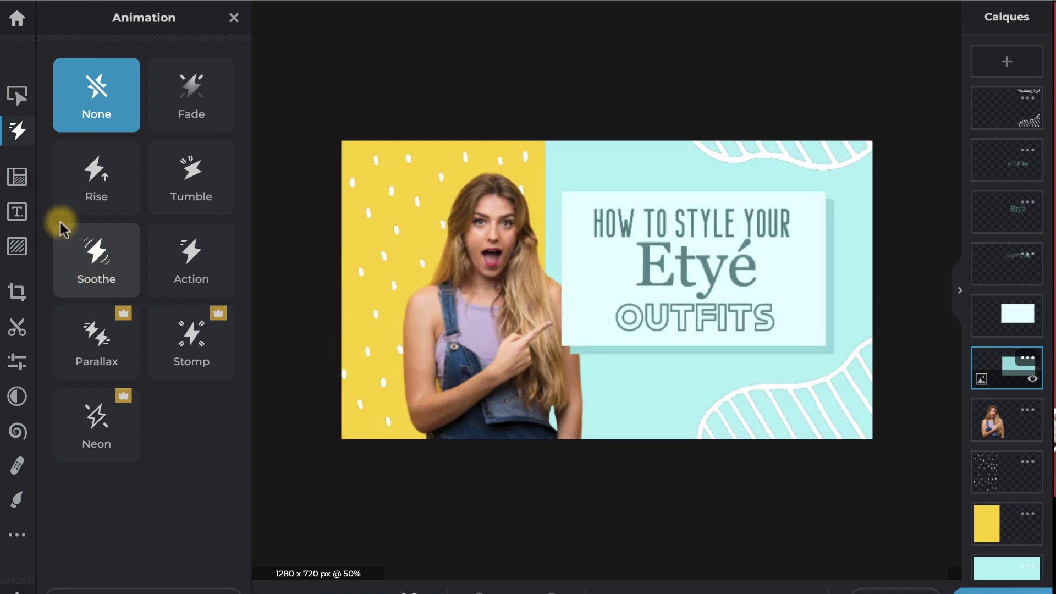
{"action": "left_click", "coordinate": [18, 178]}
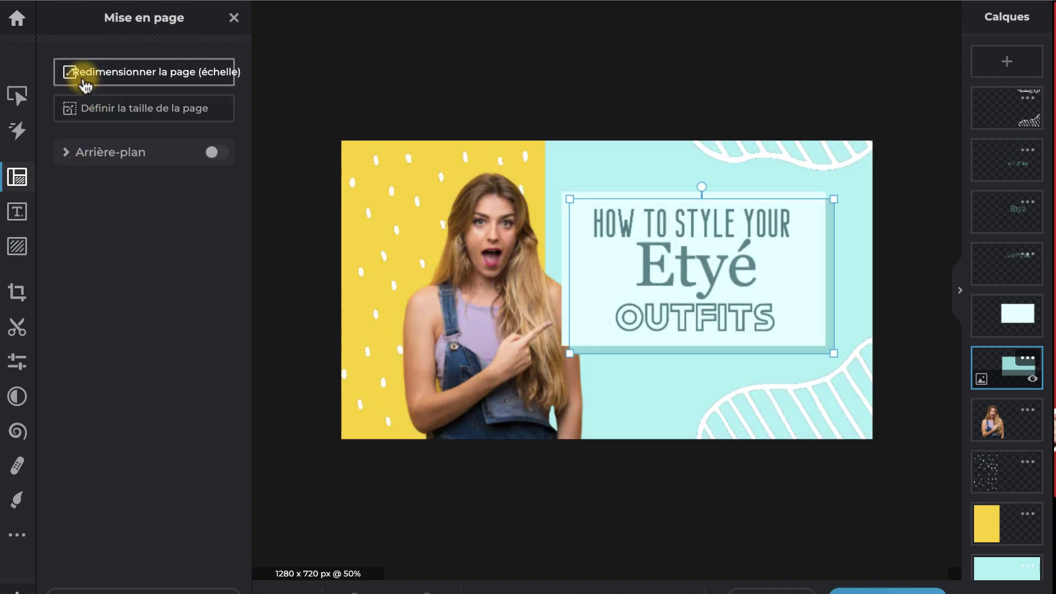
Browse the ready-made text designs available for adding text
{"action": "left_click", "coordinate": [22, 216]}
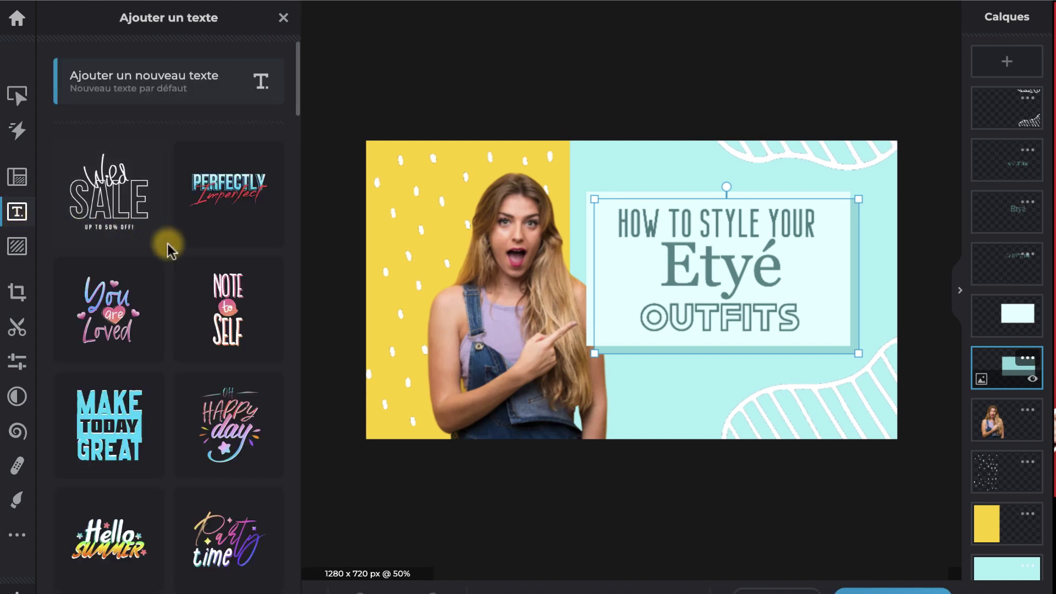
{"action": "scroll", "coordinate": [168, 244], "scroll_direction": "down", "scroll_amount": 10}
{"action": "scroll", "coordinate": [169, 242], "scroll_direction": "down", "scroll_amount": 3}
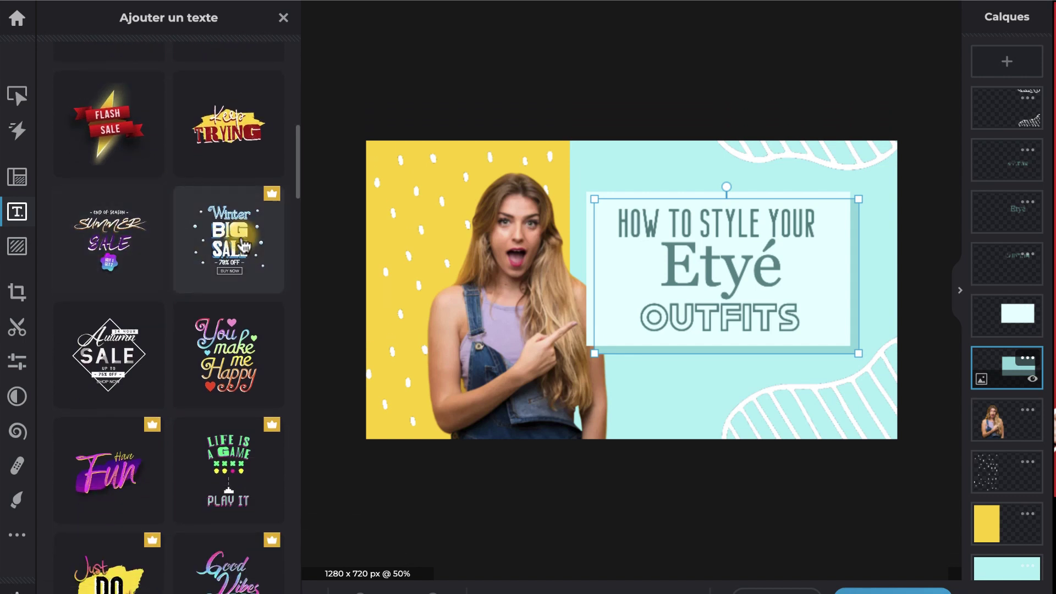
{"action": "scroll", "coordinate": [130, 237], "scroll_direction": "down", "scroll_amount": 13}
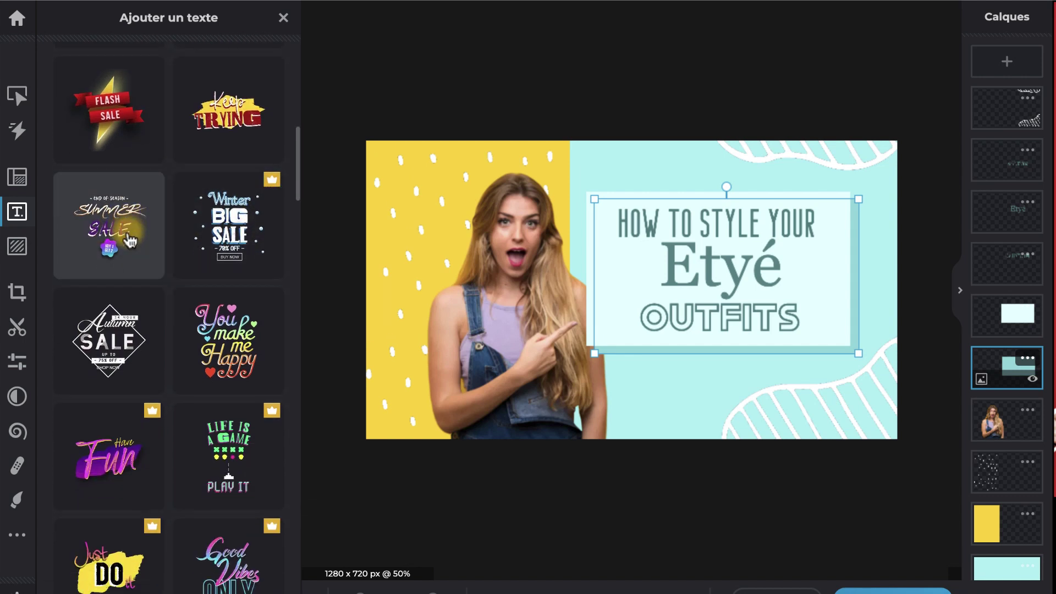
{"action": "scroll", "coordinate": [130, 237], "scroll_direction": "down", "scroll_amount": 2}
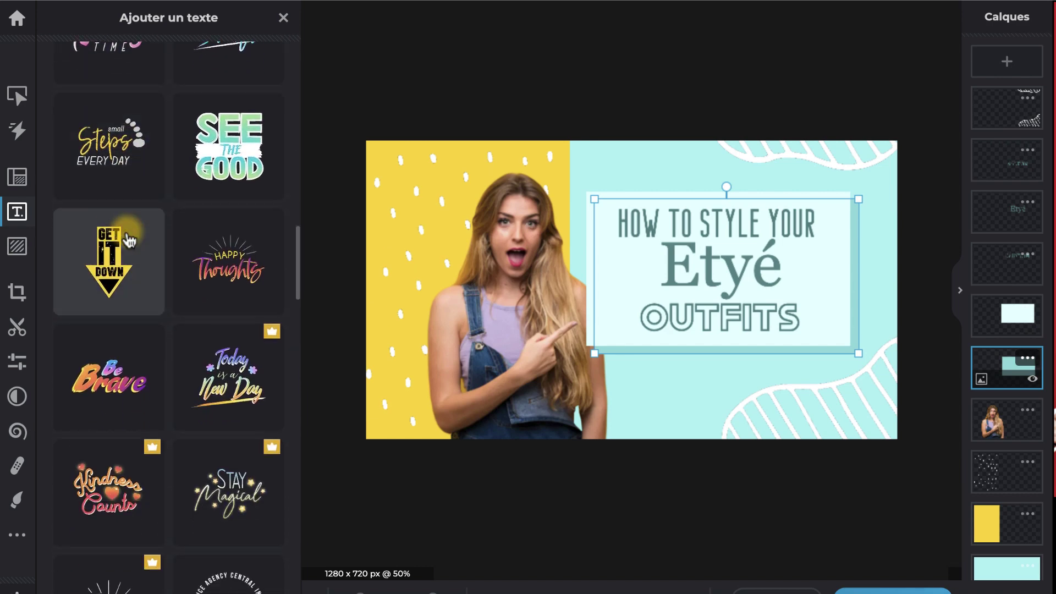
{"action": "scroll", "coordinate": [130, 237], "scroll_direction": "up", "scroll_amount": 20}
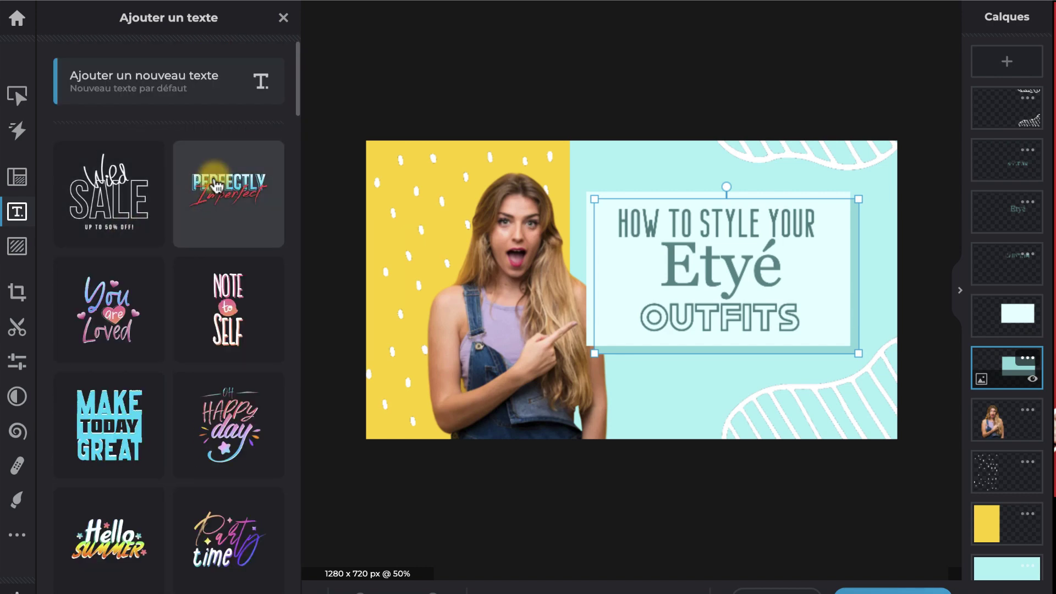
Try the "Perfectly Imperfect" text design, nudging it left and up over the woman's face, and delete it
{"action": "left_click", "coordinate": [238, 210]}
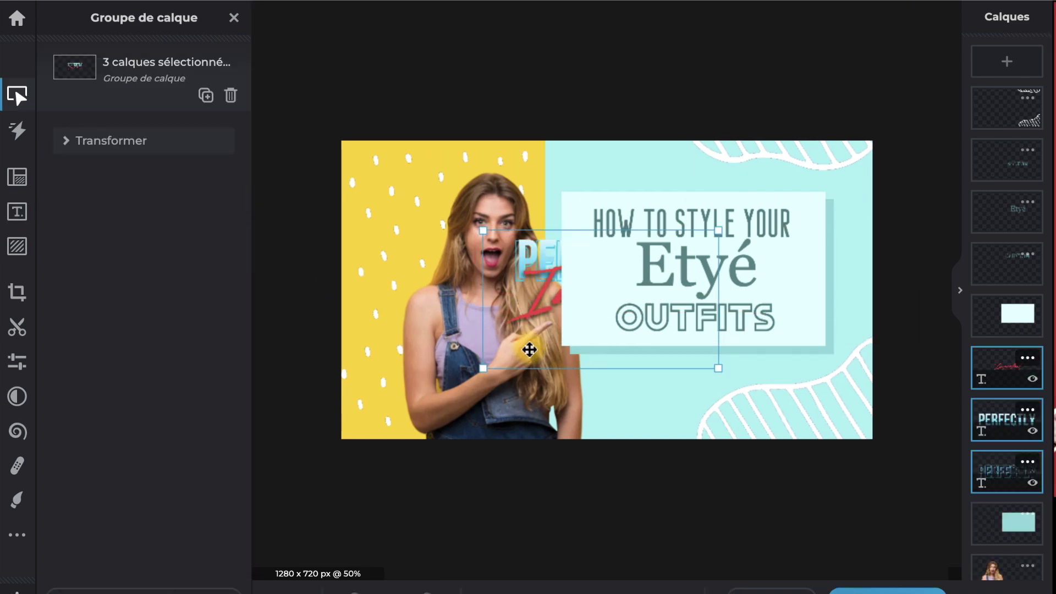
{"action": "key", "text": "shift+Left"}
{"action": "key", "text": "shift+Left"}
{"action": "key", "text": "shift+Left"}
{"action": "key", "text": "shift+Left"}
{"action": "key", "text": "shift+Left"}
{"action": "key", "text": "shift+Left"}
{"action": "key", "text": "shift+Left"}
{"action": "key", "text": "shift+Left"}
{"action": "key", "text": "shift+Left"}
{"action": "key", "text": "shift+Left"}
{"action": "key", "text": "shift+Left"}
{"action": "key", "text": "shift+Left"}
{"action": "key", "text": "shift+Left"}
{"action": "key", "text": "shift+Left"}
{"action": "key", "text": "shift+Left"}
{"action": "key", "text": "shift+Left"}
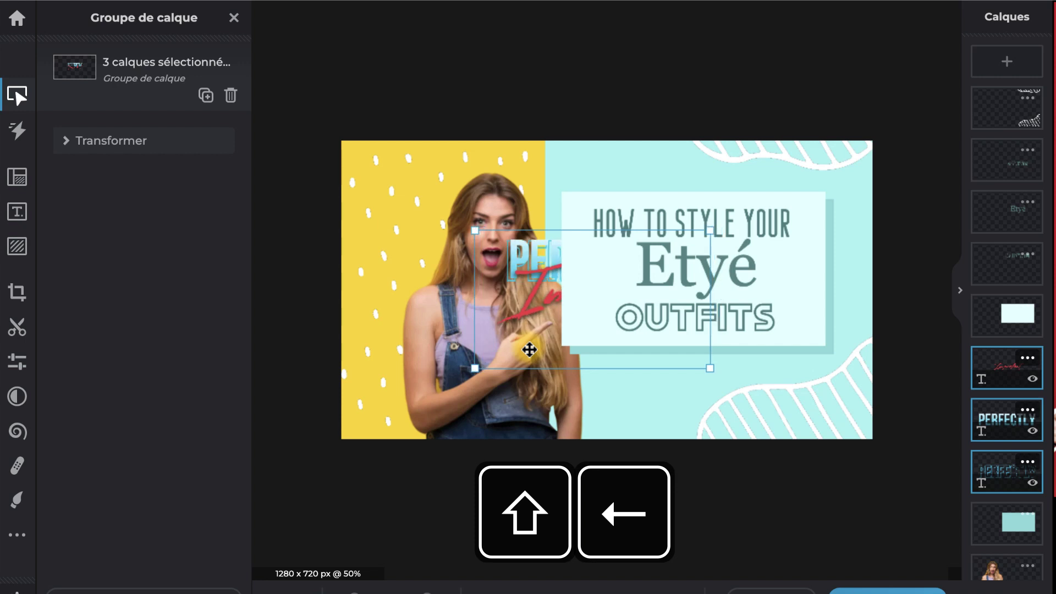
{"action": "key", "text": "shift+Left"}
{"action": "key", "text": "shift+Left"}
{"action": "key", "text": "shift+Left"}
{"action": "key", "text": "shift+Left"}
{"action": "key", "text": "shift+Left"}
{"action": "key", "text": "shift+Left"}
{"action": "key", "text": "shift+Left"}
{"action": "key", "text": "shift+Left"}
{"action": "key", "text": "shift+Left"}
{"action": "key", "text": "shift+Left"}
{"action": "key", "text": "shift+Left"}
{"action": "key", "text": "shift+Left"}
{"action": "key", "text": "shift+Left"}
{"action": "key", "text": "shift+Left"}
{"action": "key", "text": "shift+Left"}
{"action": "key", "text": "shift+Left"}
{"action": "key", "text": "shift+Left"}
{"action": "key", "text": "shift+Left"}
{"action": "key", "text": "shift+Left"}
{"action": "key", "text": "shift+Left"}
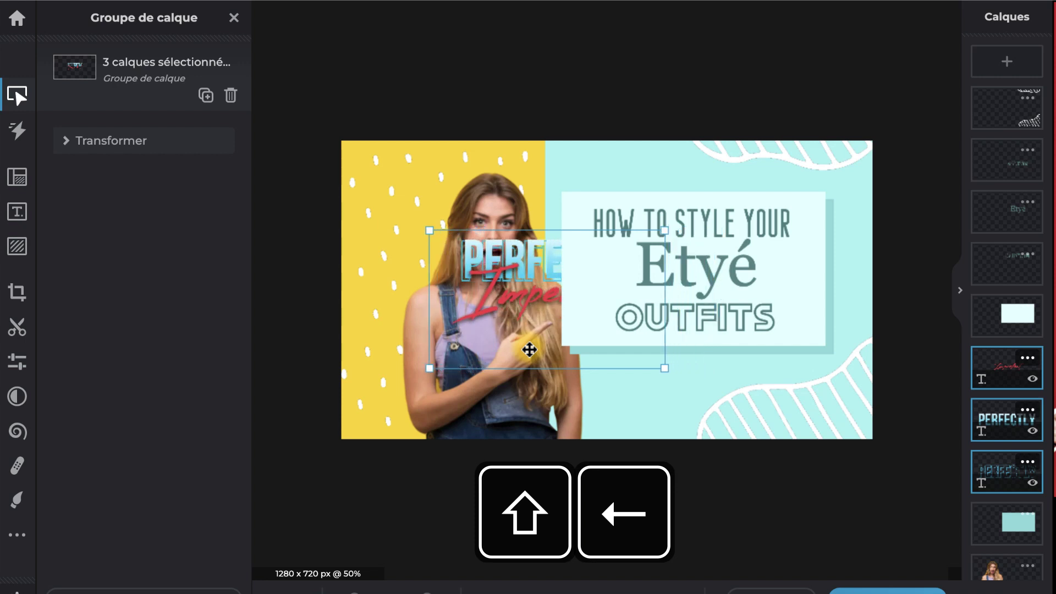
{"action": "key", "text": "shift+Left"}
{"action": "key", "text": "shift+Left"}
{"action": "key", "text": "shift+Left"}
{"action": "key", "text": "shift+Left"}
{"action": "key", "text": "shift+Left"}
{"action": "key", "text": "shift+Left"}
{"action": "key", "text": "shift+Left"}
{"action": "key", "text": "shift+Left"}
{"action": "key", "text": "shift+Left"}
{"action": "key", "text": "shift+Left"}
{"action": "key", "text": "shift+Left"}
{"action": "key", "text": "shift+Left"}
{"action": "key", "text": "shift+Left"}
{"action": "key", "text": "shift+Left"}
{"action": "key", "text": "shift+Left"}
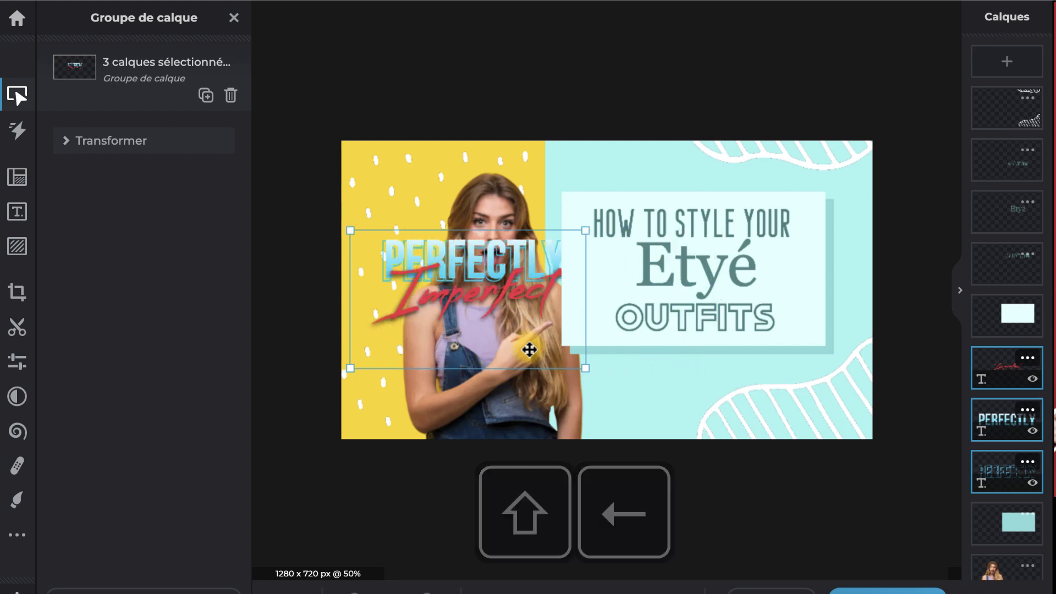
{"action": "key", "text": "shift+Up"}
{"action": "key", "text": "shift+Up"}
{"action": "key", "text": "shift+Up"}
{"action": "key", "text": "shift+Up"}
{"action": "key", "text": "shift+Up"}
{"action": "key", "text": "shift+Up"}
{"action": "key", "text": "shift+Up"}
{"action": "key", "text": "shift+Up"}
{"action": "key", "text": "shift+Up"}
{"action": "key", "text": "shift+Up"}
{"action": "key", "text": "shift+Up"}
{"action": "key", "text": "shift+Up"}
{"action": "key", "text": "shift+Up"}
{"action": "key", "text": "shift+Up"}
{"action": "key", "text": "shift+Up"}
{"action": "key", "text": "shift+Up"}
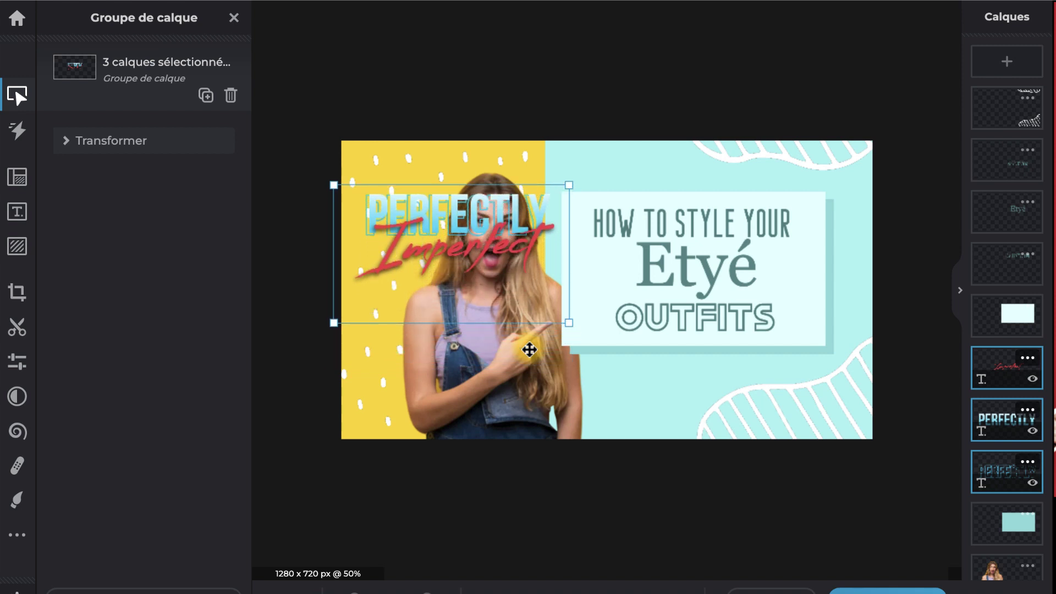
{"action": "key", "text": "Delete"}
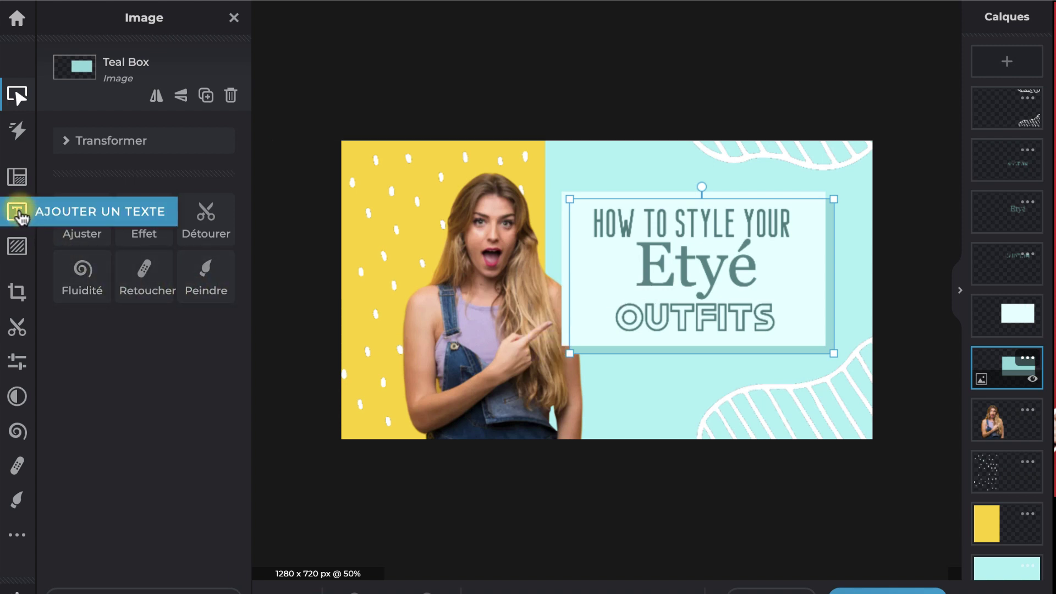
Try the eight-pointed star from the Midnight Blue elements, moving it over the woman, and delete it
{"action": "left_click", "coordinate": [21, 227]}
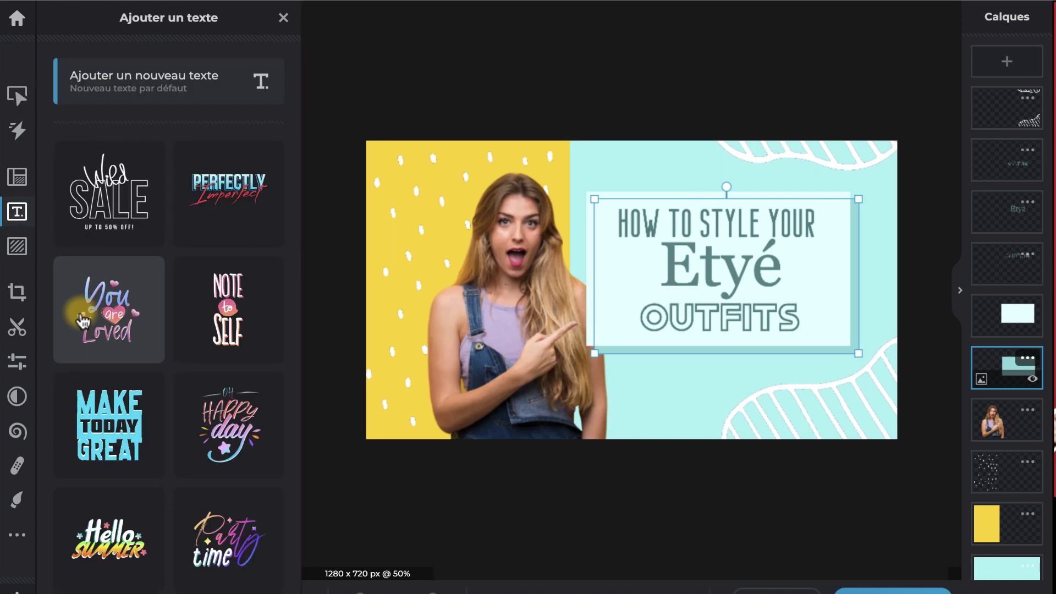
{"action": "left_click", "coordinate": [18, 249]}
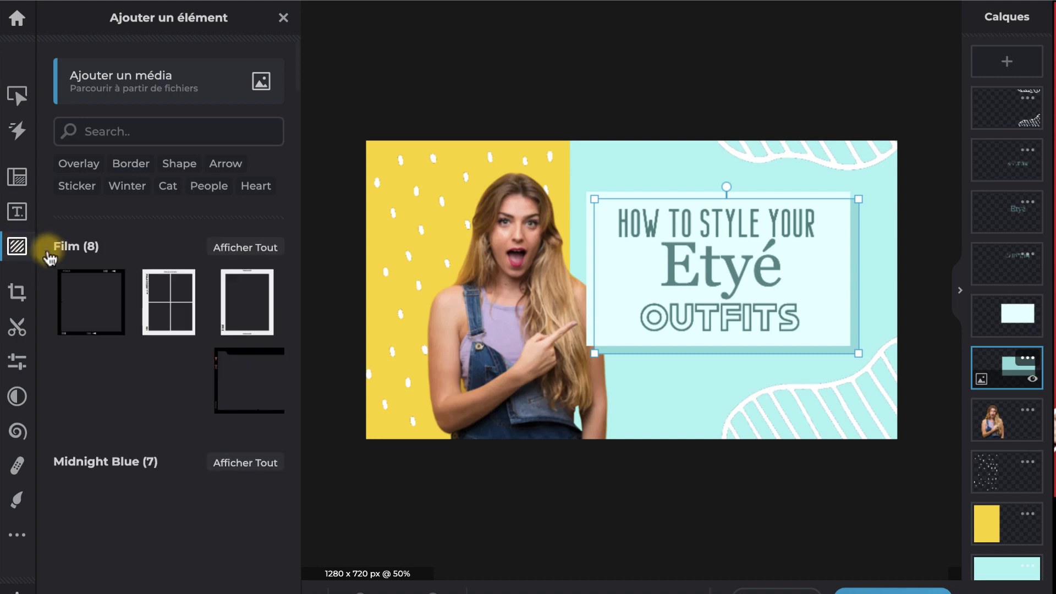
{"action": "scroll", "coordinate": [134, 309], "scroll_direction": "down", "scroll_amount": 6}
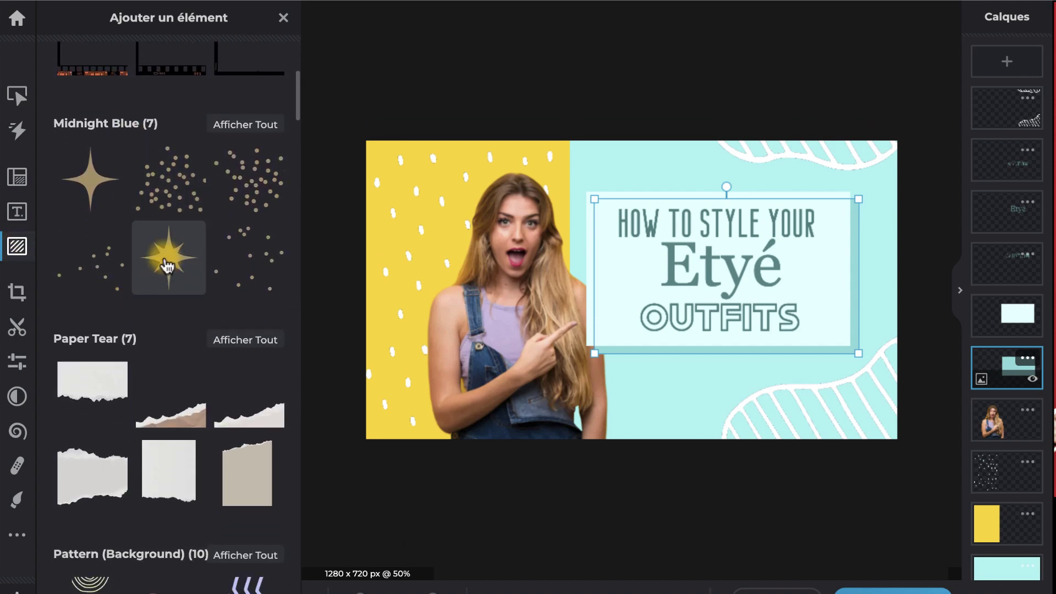
{"action": "left_click", "coordinate": [167, 267]}
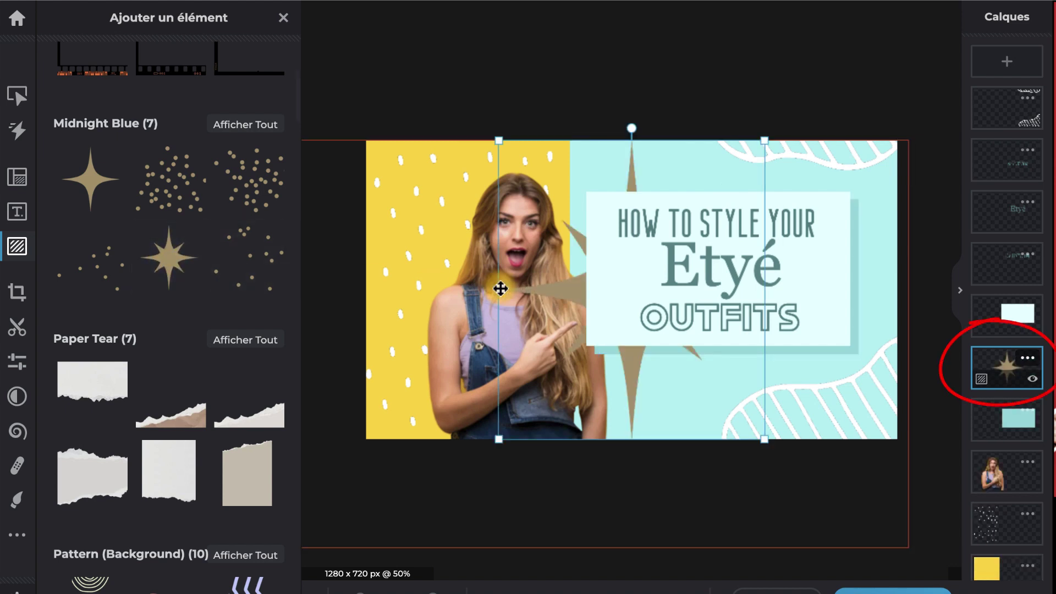
{"action": "mouse_move", "coordinate": [528, 289]}
{"action": "left_mouse_down"}
{"action": "mouse_move", "coordinate": [559, 292]}
{"action": "mouse_move", "coordinate": [547, 290]}
{"action": "left_mouse_up"}
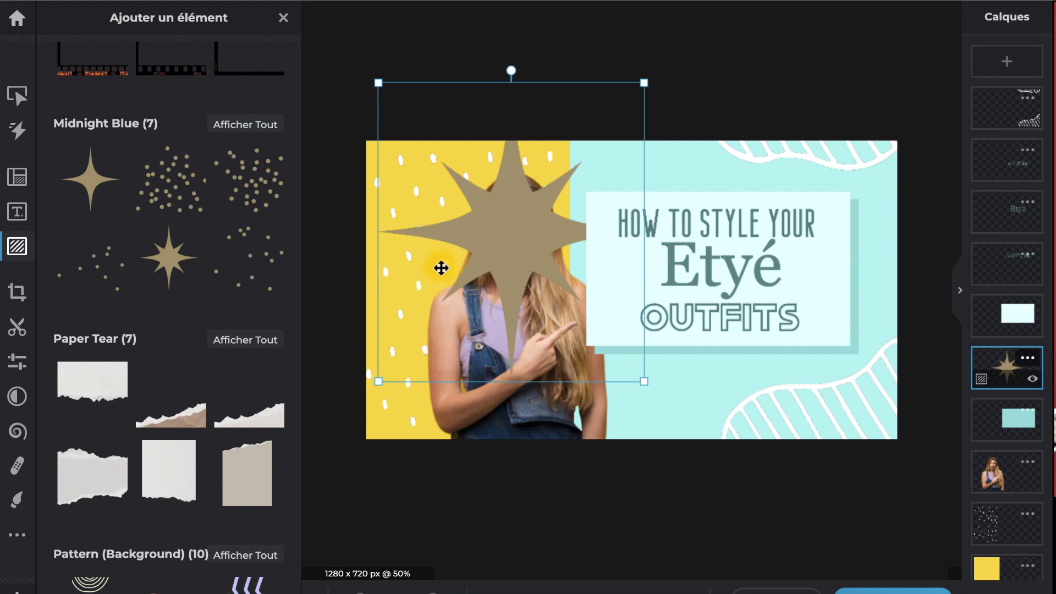
{"action": "key", "text": "Delete"}
{"action": "scroll", "coordinate": [179, 268], "scroll_direction": "up", "scroll_amount": 6}
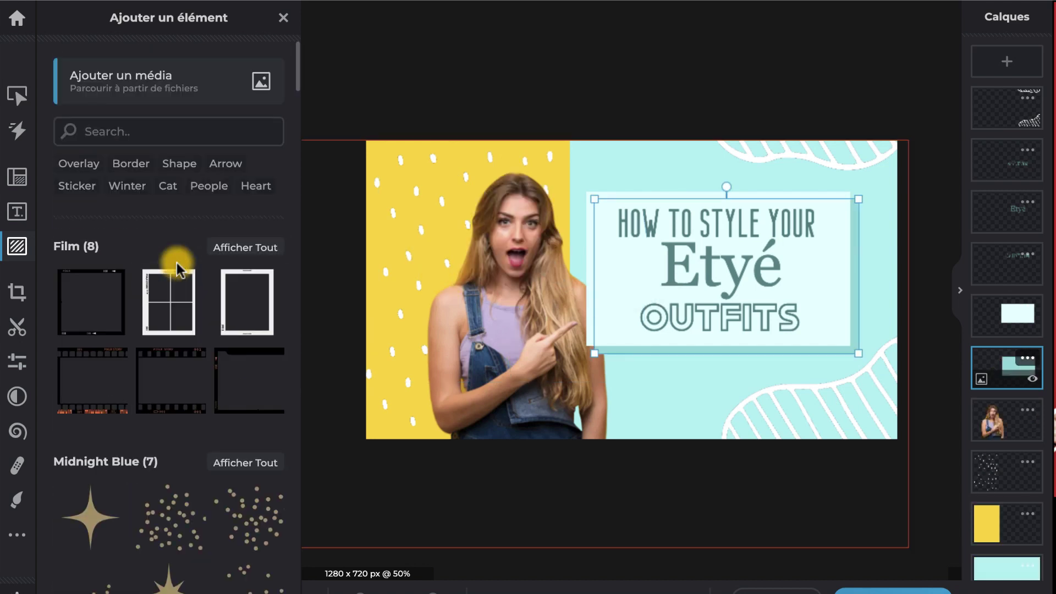
Examine the element search, the crop width and height settings and the cutout tool options
{"action": "left_click", "coordinate": [100, 135]}
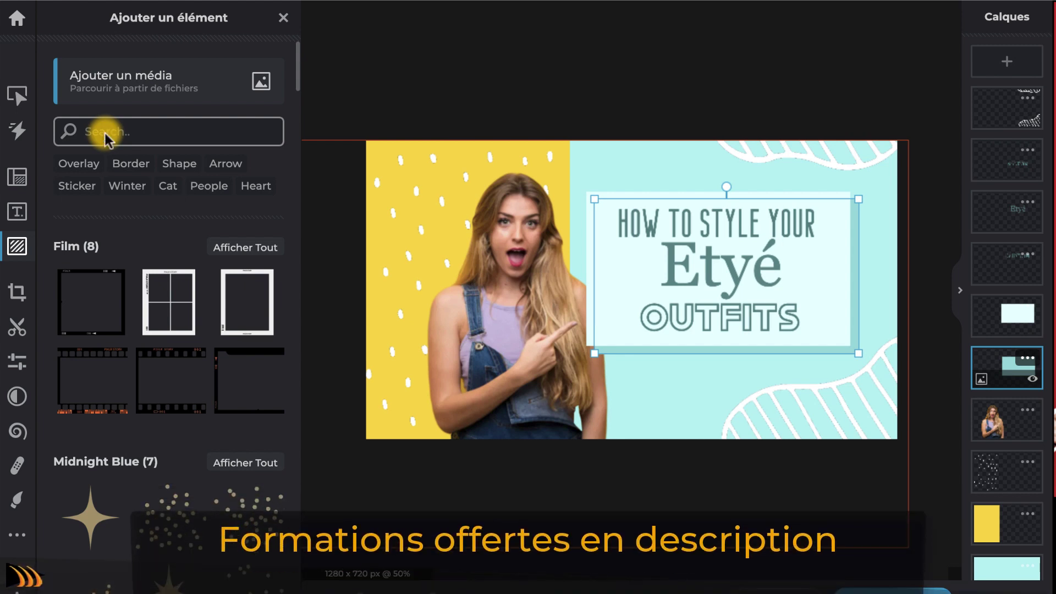
{"action": "left_click", "coordinate": [18, 292]}
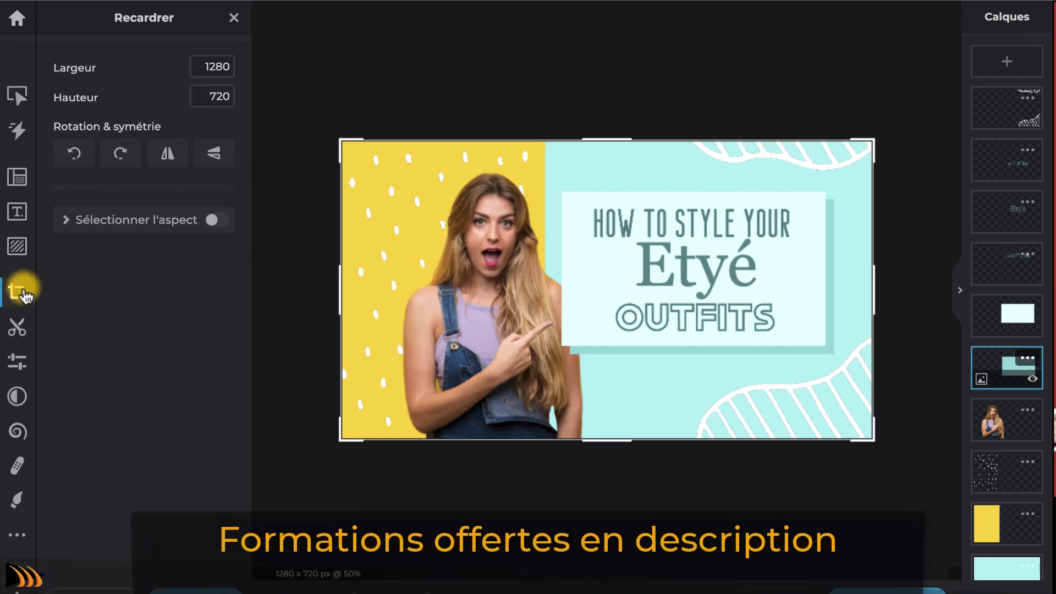
{"action": "left_click", "coordinate": [209, 66]}
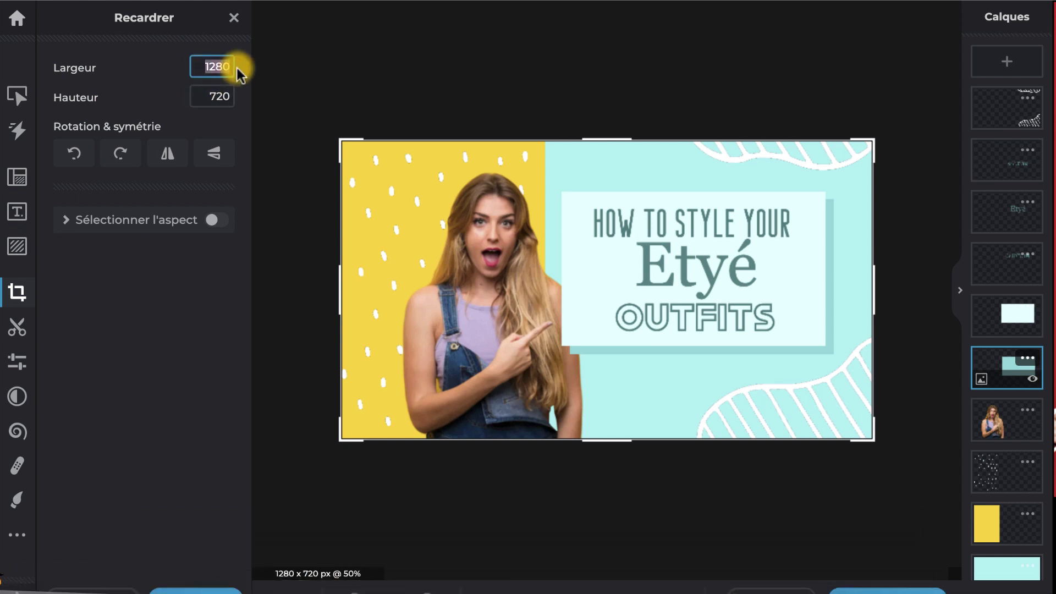
{"action": "left_click", "coordinate": [219, 97]}
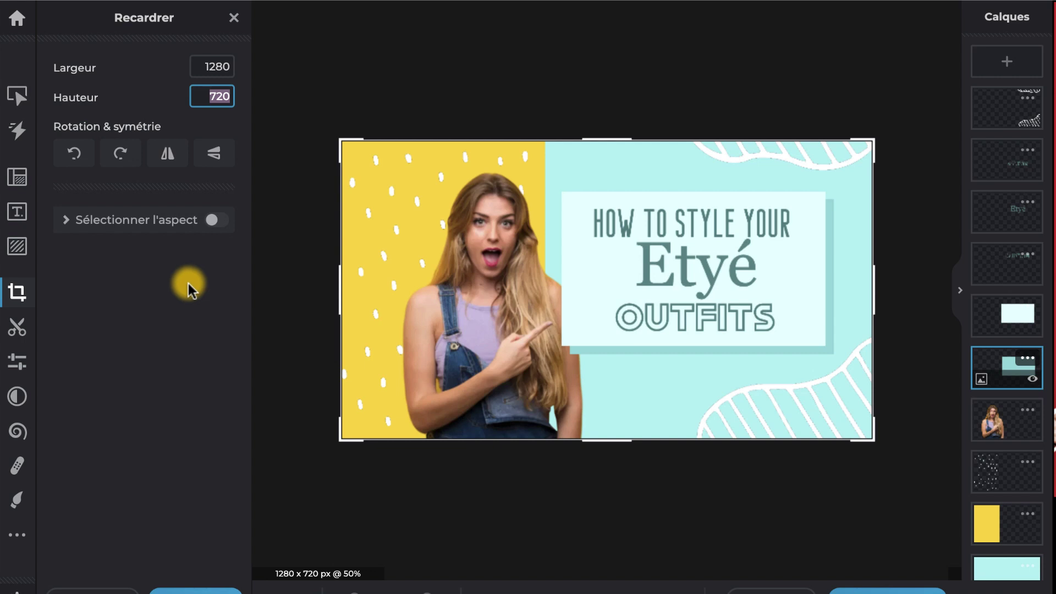
{"action": "left_click", "coordinate": [172, 252]}
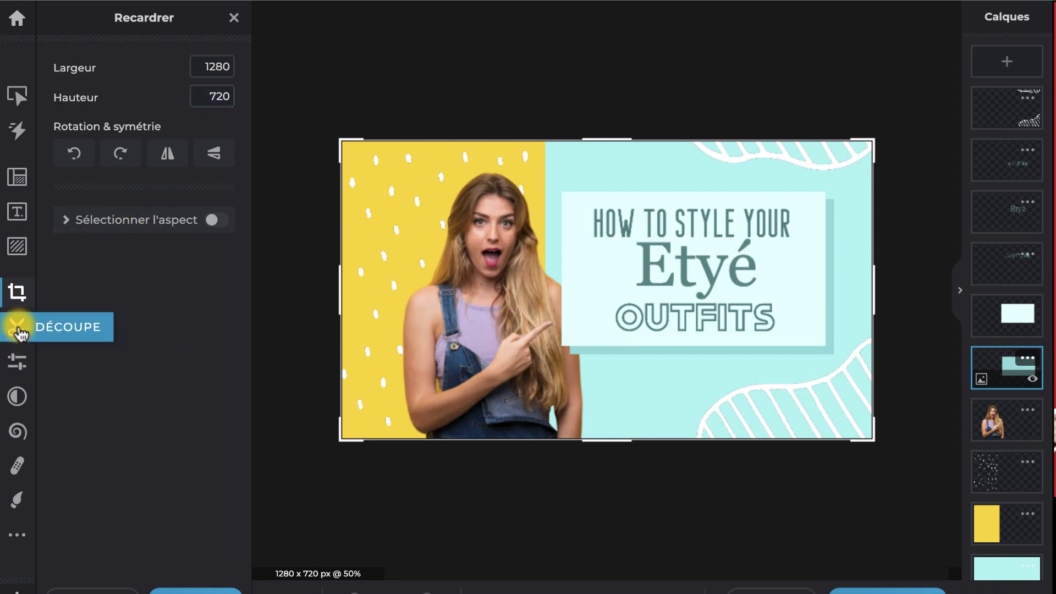
{"action": "left_click", "coordinate": [19, 329]}
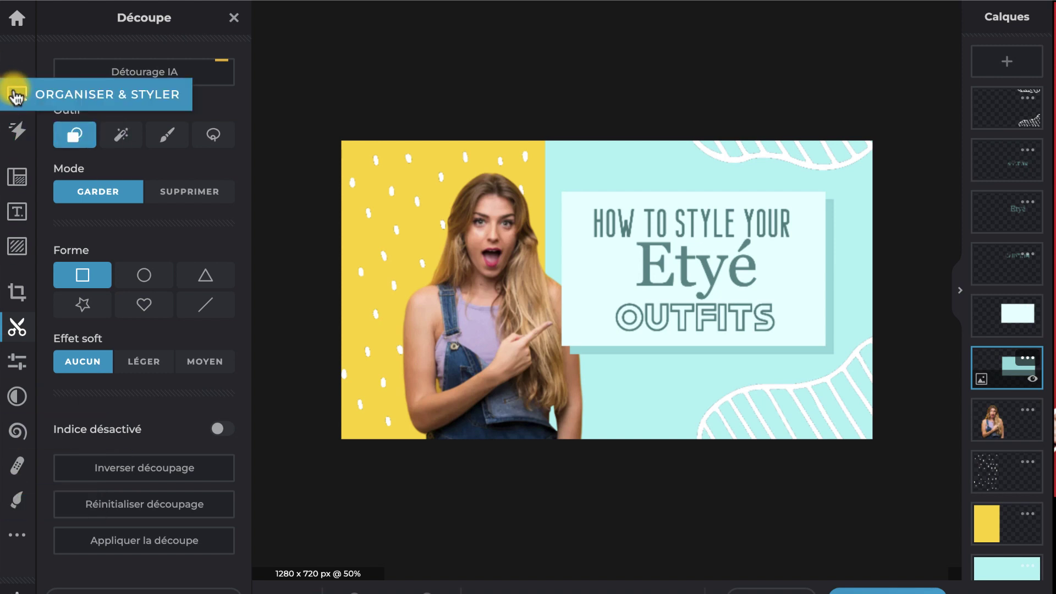
{"action": "left_click", "coordinate": [12, 92]}
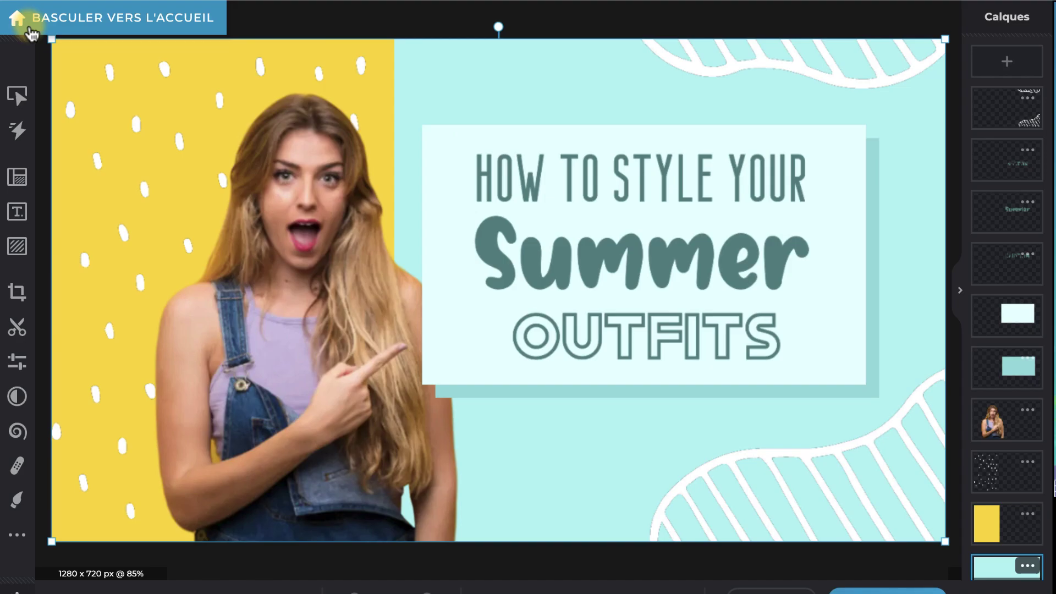
Return to the Pixlr home page and switch to the Remove BG web application
{"action": "left_click", "coordinate": [33, 33]}
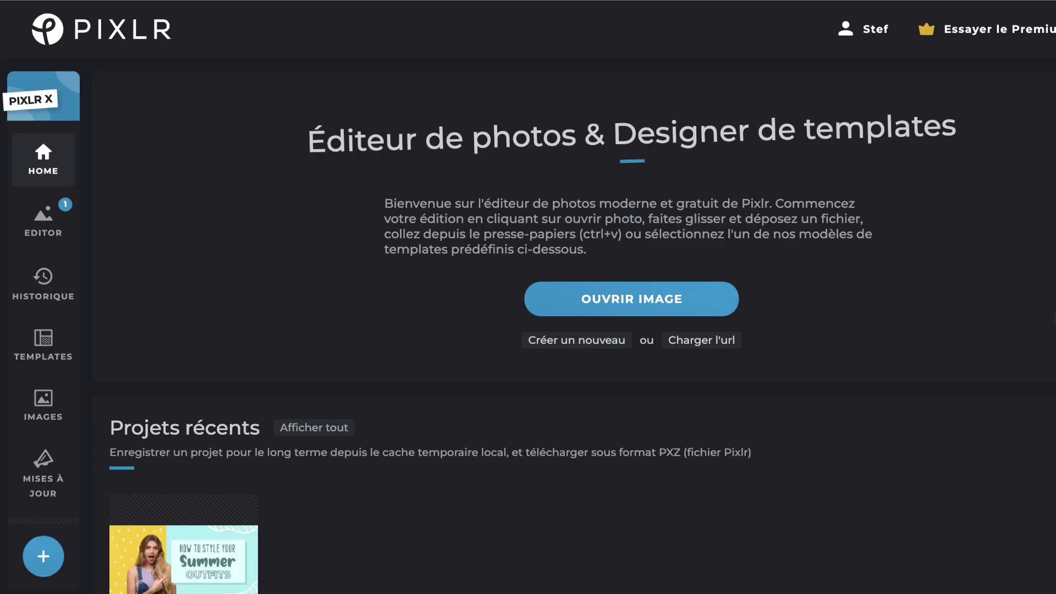
{"action": "left_click", "coordinate": [1016, 34]}
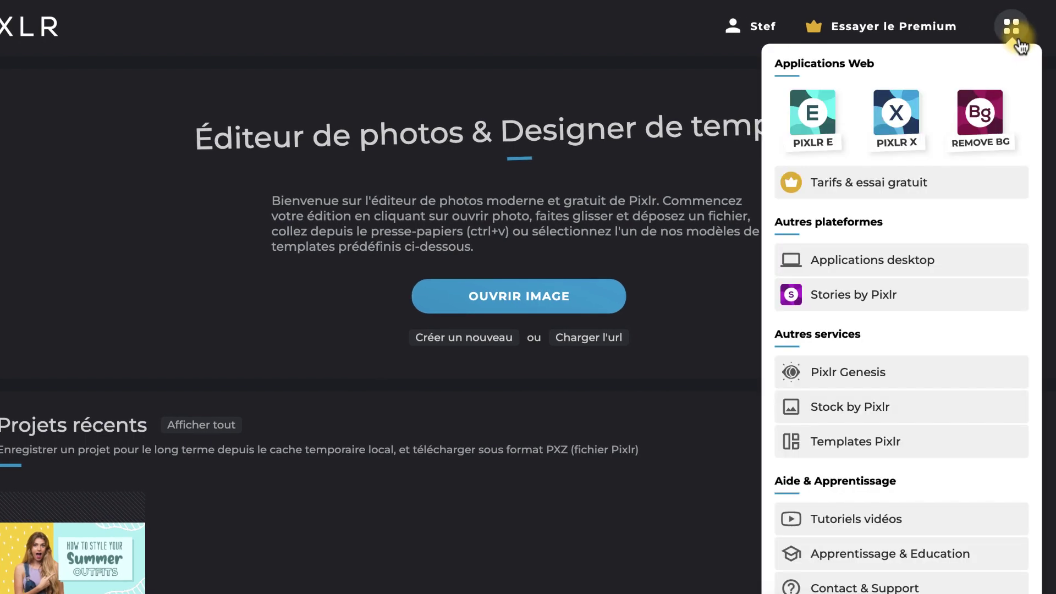
{"action": "left_click", "coordinate": [993, 139]}
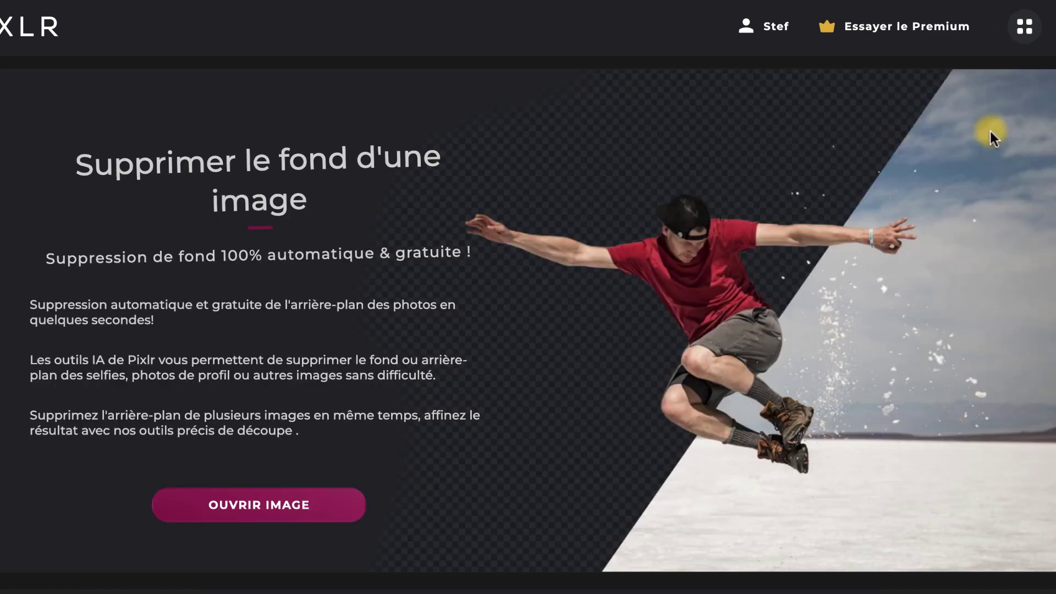
Open the image 18.png to remove its background automatically
{"action": "left_click", "coordinate": [337, 505]}
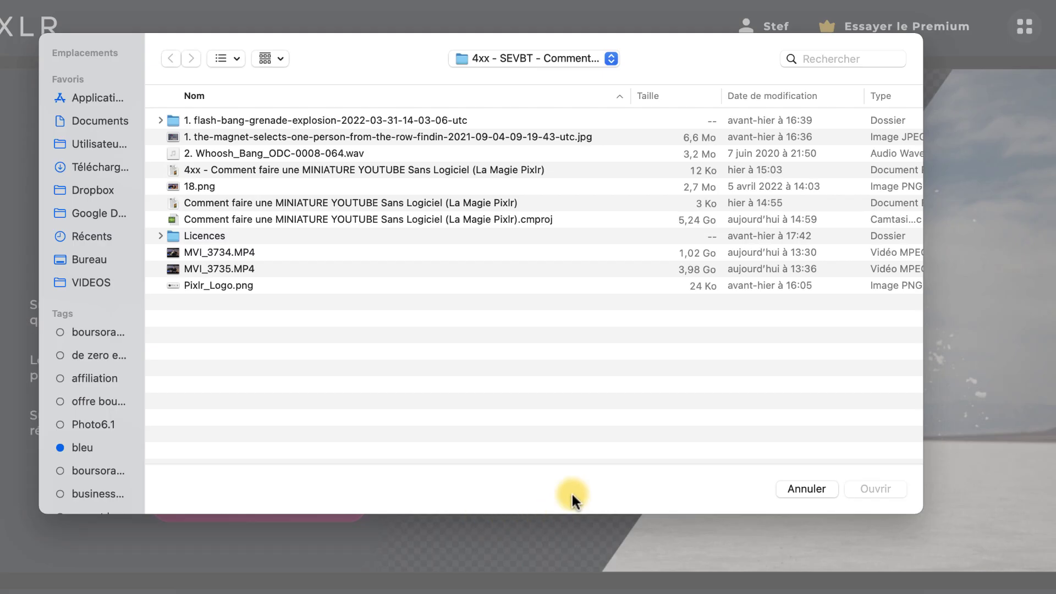
{"action": "left_click", "coordinate": [208, 187]}
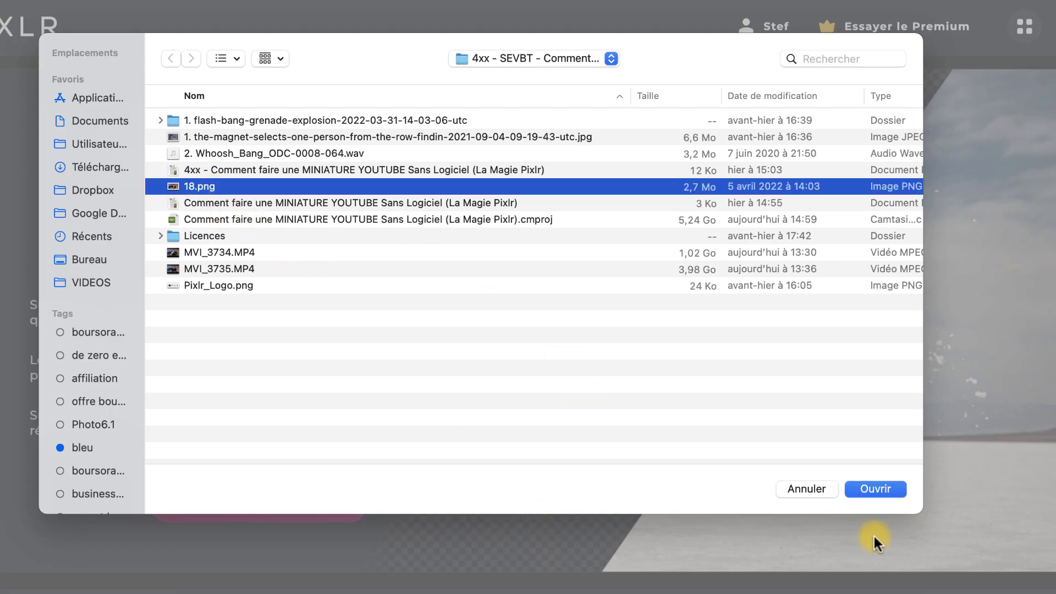
{"action": "left_click", "coordinate": [887, 488]}
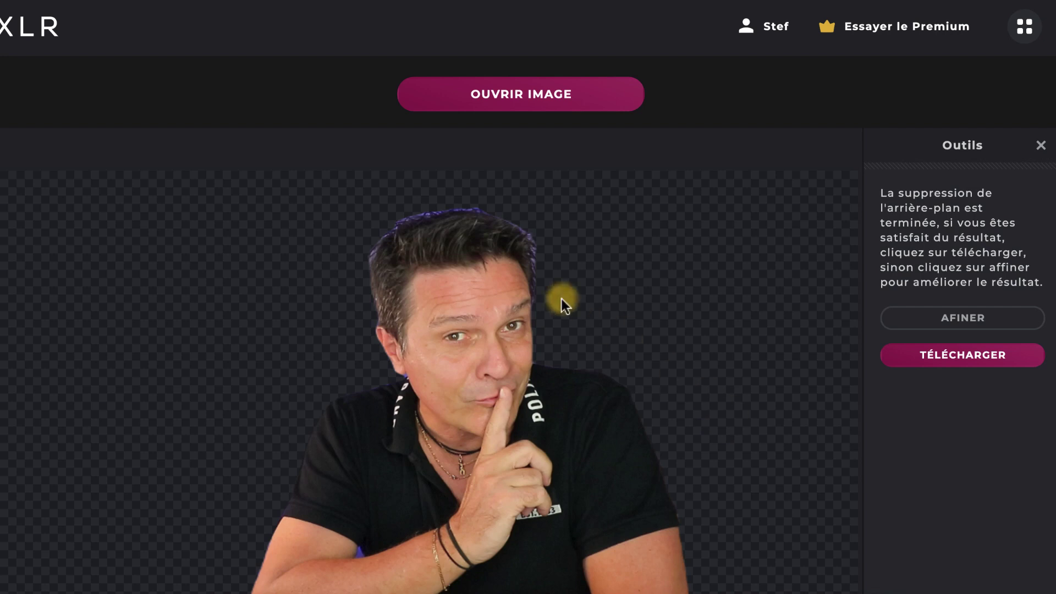
Refine the cutout with a 7 px brush in remove mode, erasing the blue background remnant between the sleeve and the forearm
{"action": "left_click", "coordinate": [936, 318]}
{"action": "left_click_drag", "start_coordinate": [905, 458], "coordinate": [891, 467]}
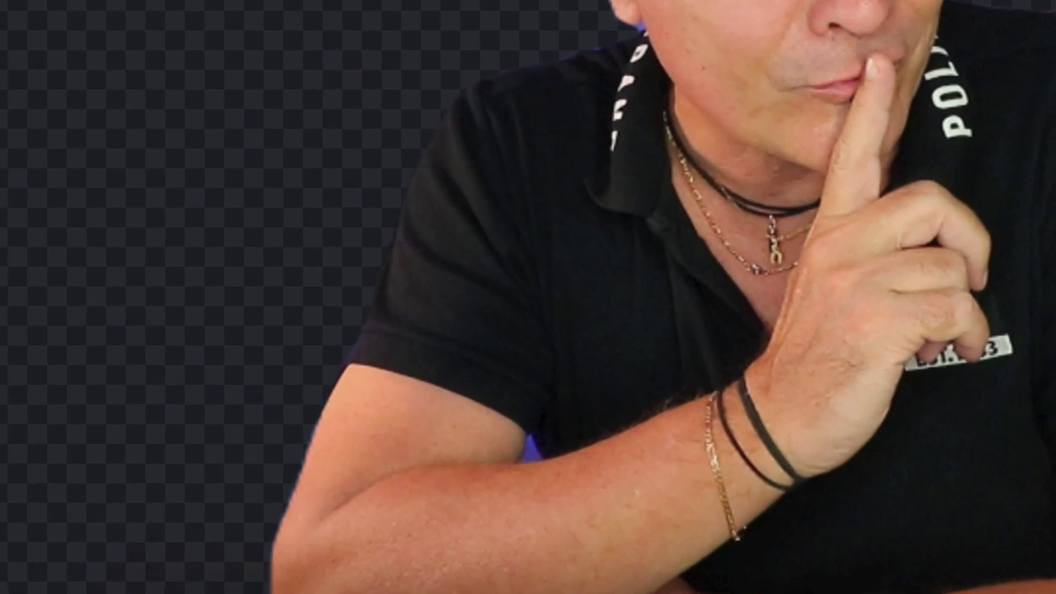
{"action": "left_click", "coordinate": [503, 465]}
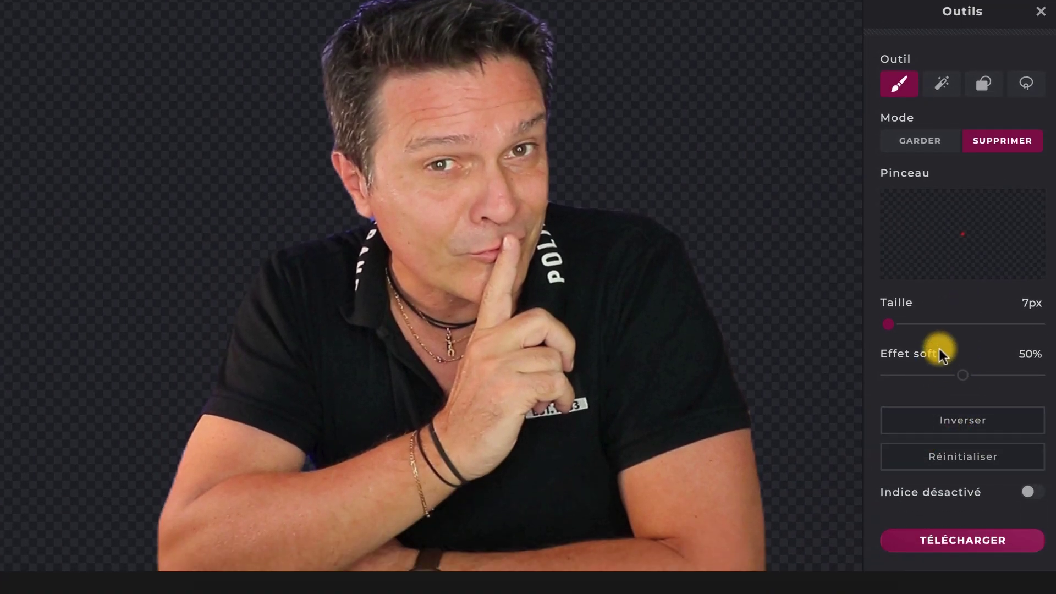
Download the refined cutout and open the downloaded image in the Pixlr E editor
{"action": "left_click", "coordinate": [960, 548]}
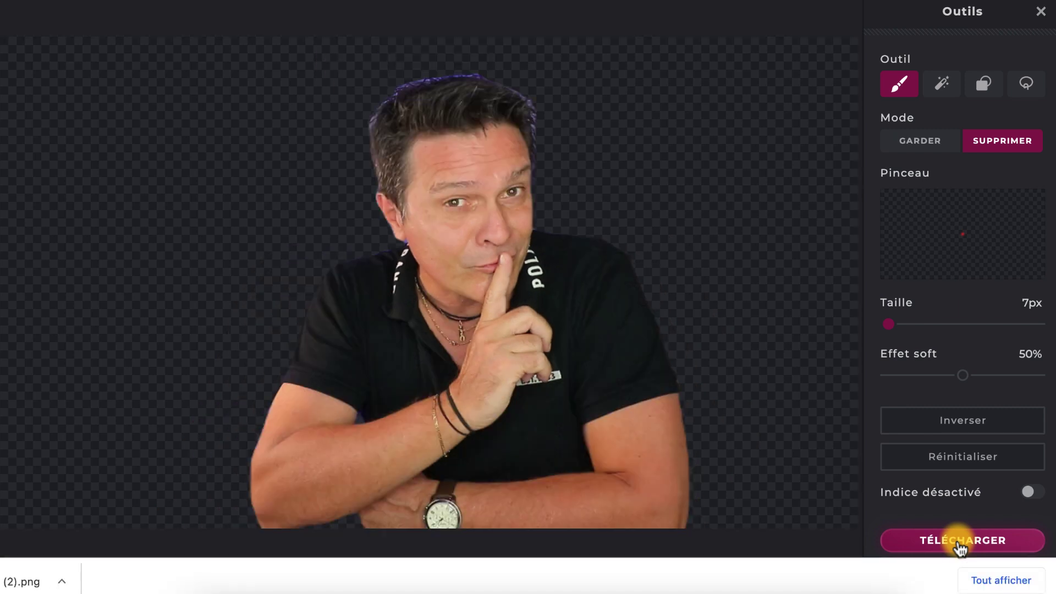
{"action": "scroll", "coordinate": [957, 545], "scroll_direction": "up", "scroll_amount": 3}
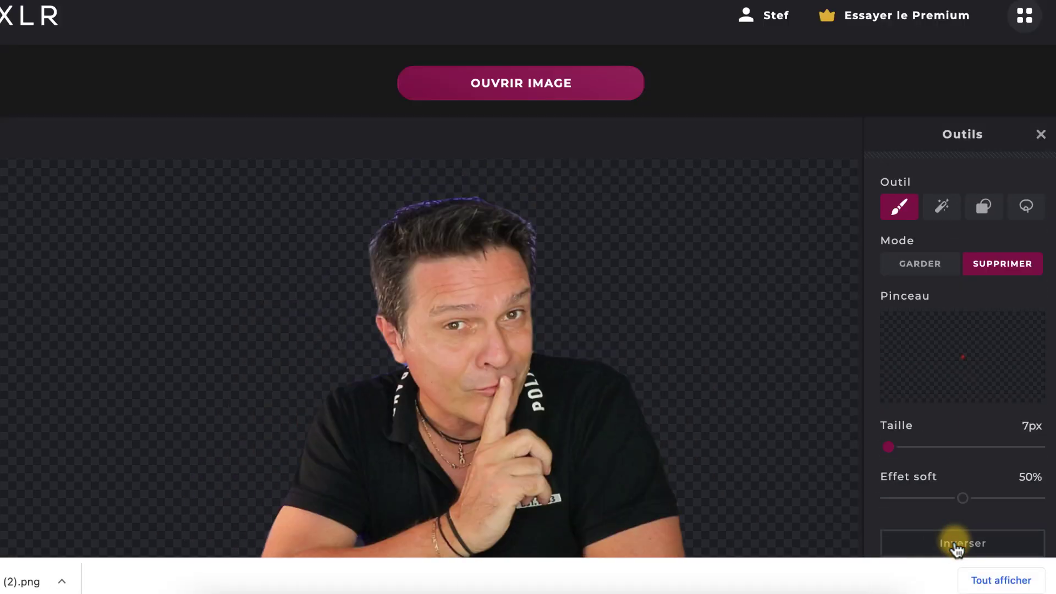
{"action": "left_click", "coordinate": [1023, 19]}
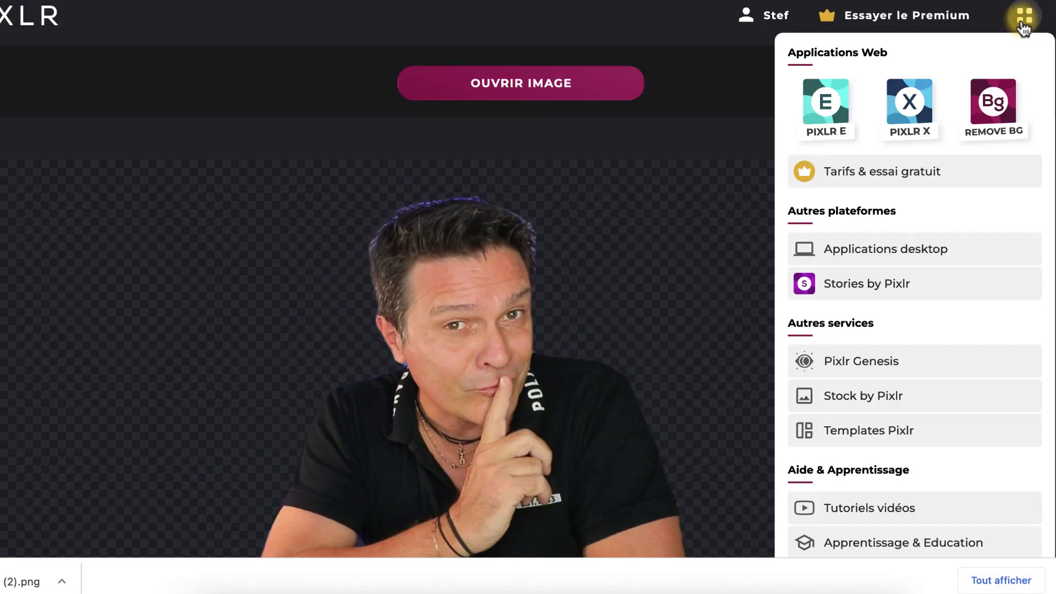
{"action": "left_click", "coordinate": [828, 121]}
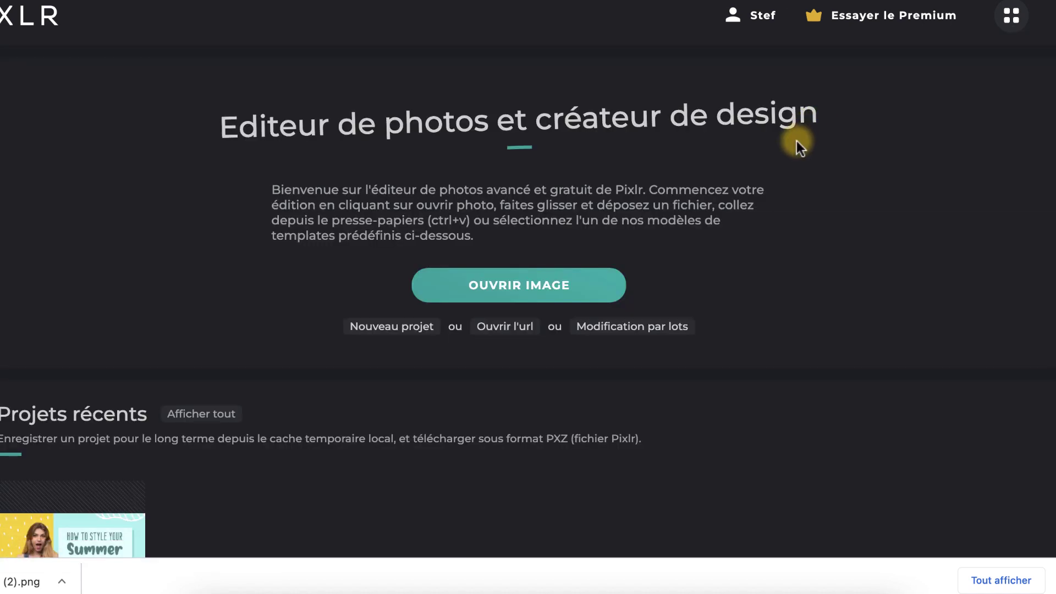
{"action": "left_click", "coordinate": [501, 297]}
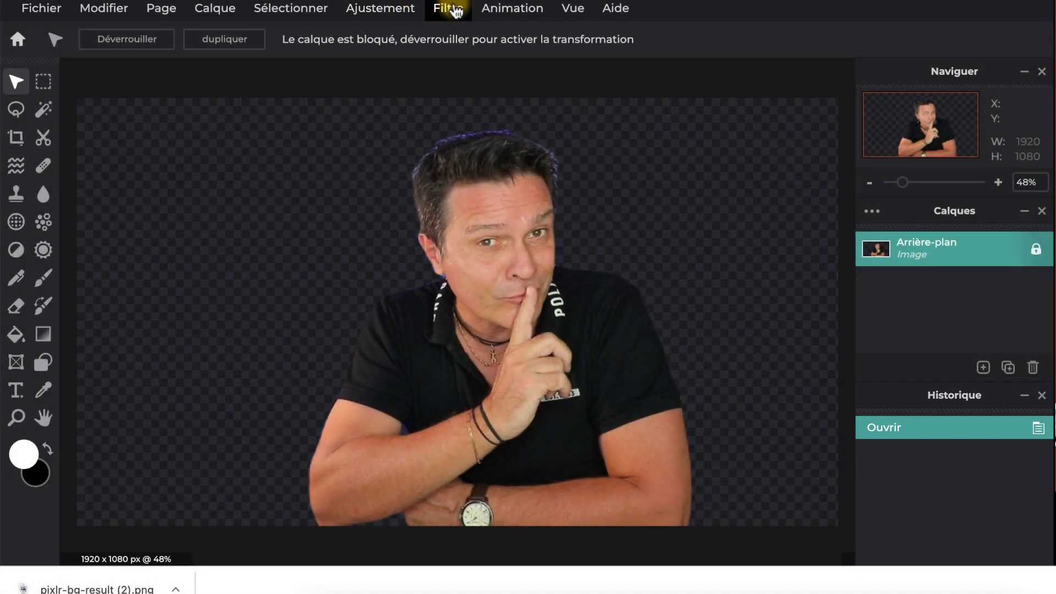
Apply a white outer glow (Lueur externe) to the cutout with 15 px size, 81% feather and 100% opacity
{"action": "left_click", "coordinate": [454, 11]}
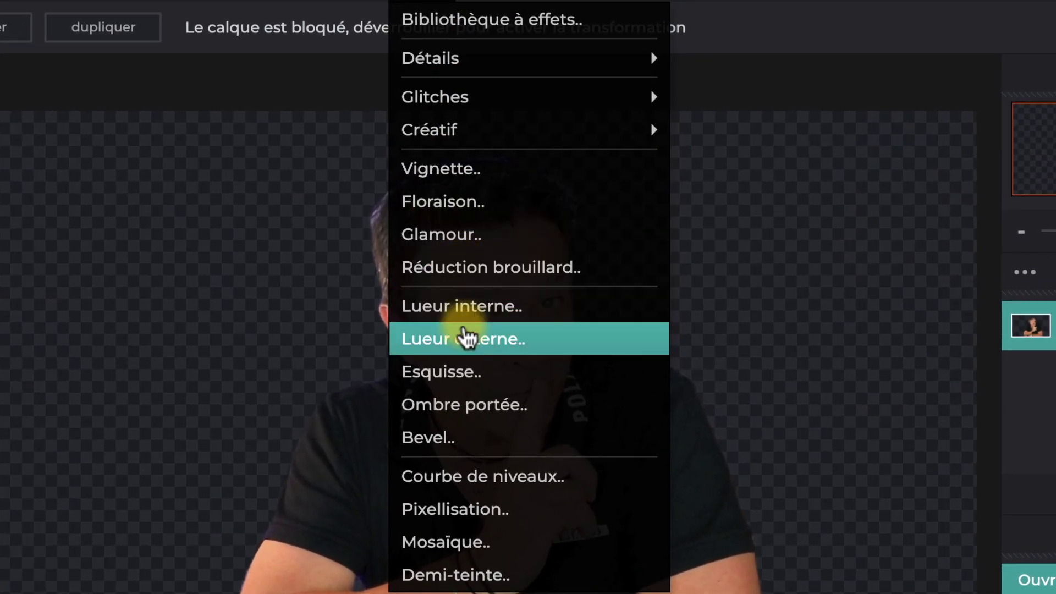
{"action": "left_click", "coordinate": [467, 338]}
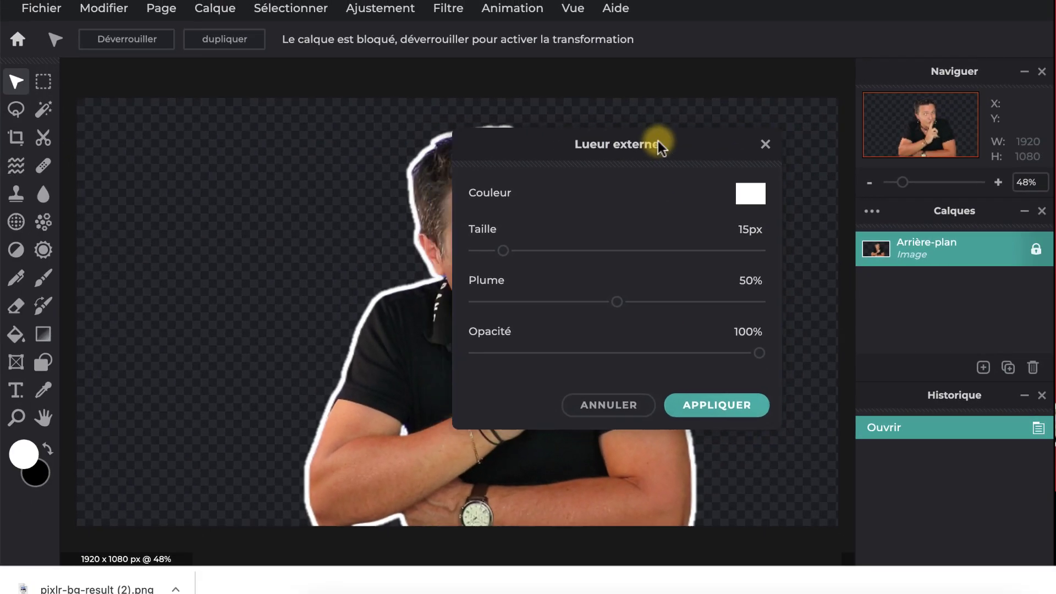
{"action": "left_click_drag", "start_coordinate": [660, 141], "coordinate": [879, 59]}
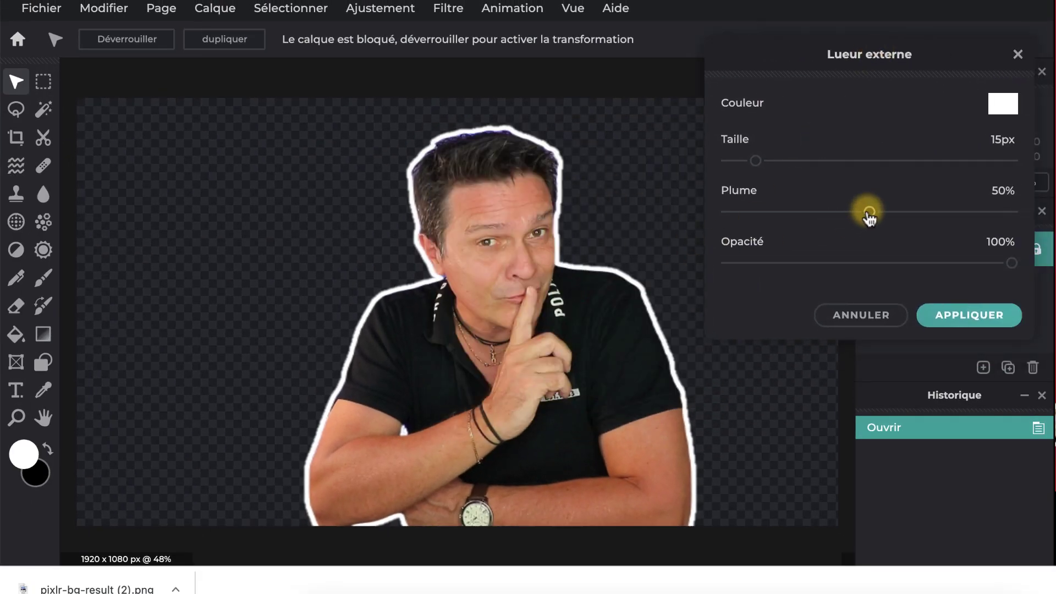
{"action": "left_click_drag", "start_coordinate": [869, 215], "coordinate": [960, 217]}
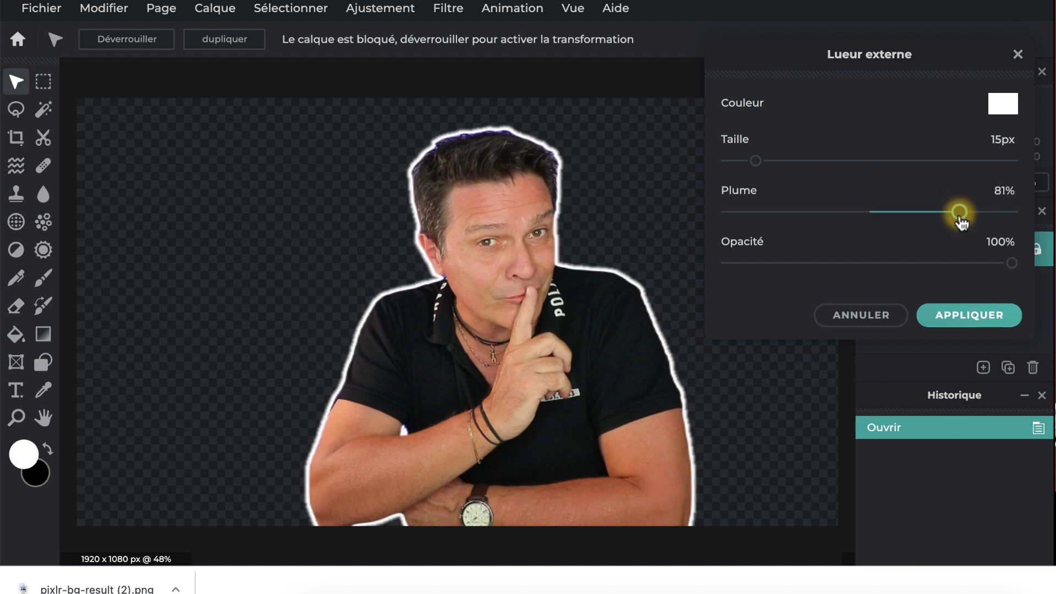
{"action": "left_click", "coordinate": [957, 318]}
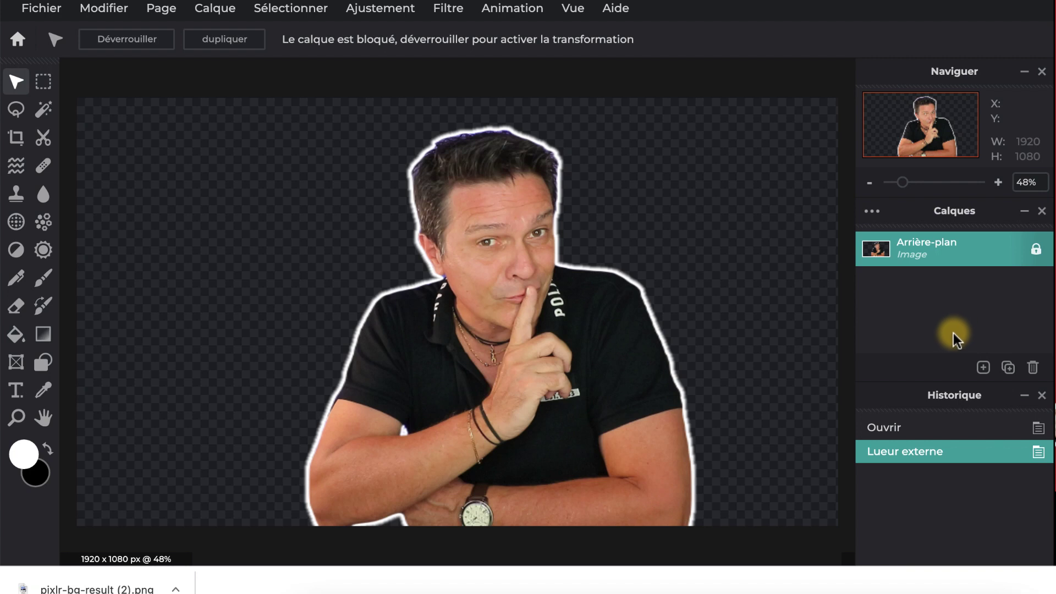
Quick-export the glowing cutout in PNG format as pixlr-bg-result3.png
{"action": "left_click", "coordinate": [59, 13]}
{"action": "left_click", "coordinate": [70, 179]}
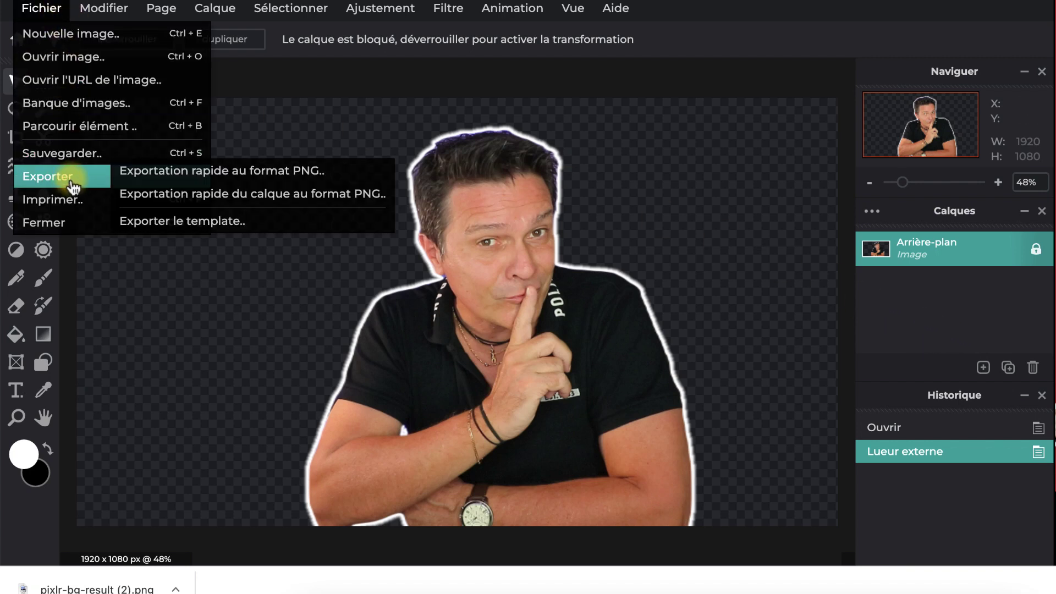
{"action": "left_click", "coordinate": [268, 176]}
{"action": "key", "text": "Right"}
{"action": "type", "text": "3"}
{"action": "left_click", "coordinate": [692, 306]}
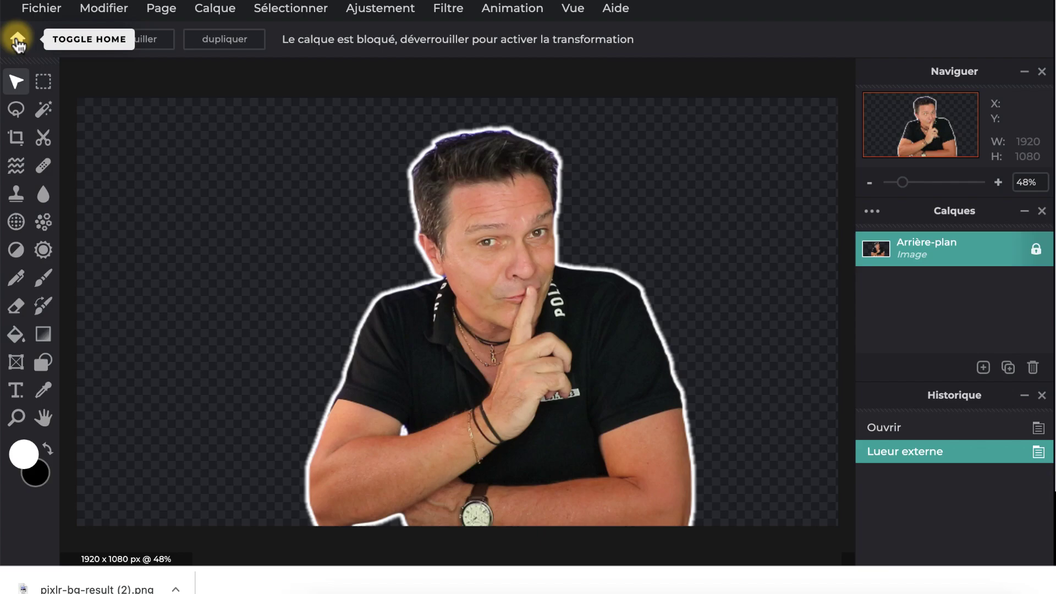
Return to the home page and switch to the Pixlr X web application
{"action": "left_click", "coordinate": [17, 39]}
{"action": "left_click", "coordinate": [1038, 21]}
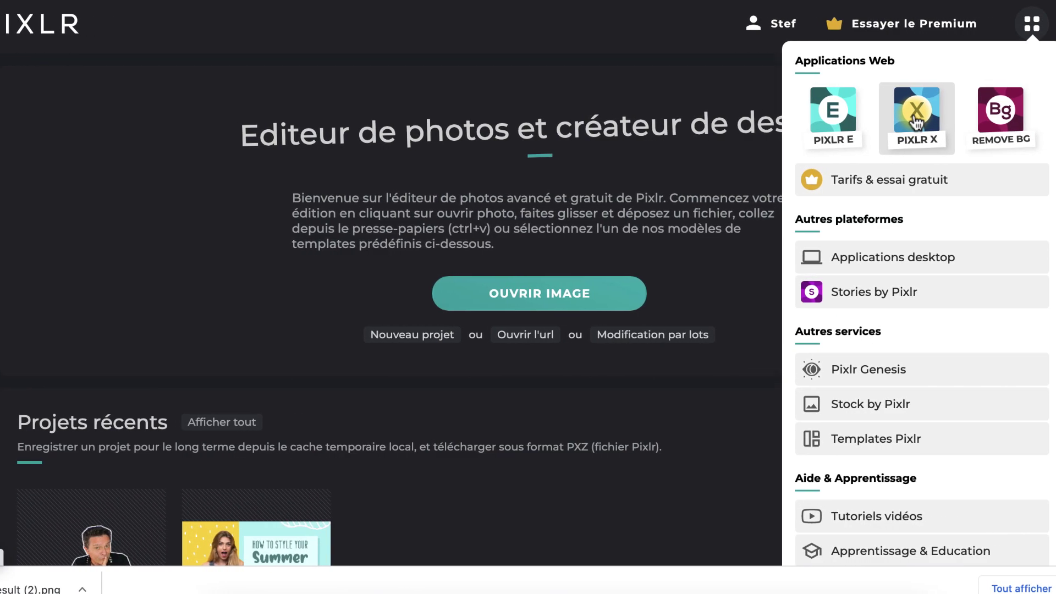
{"action": "left_click", "coordinate": [917, 113]}
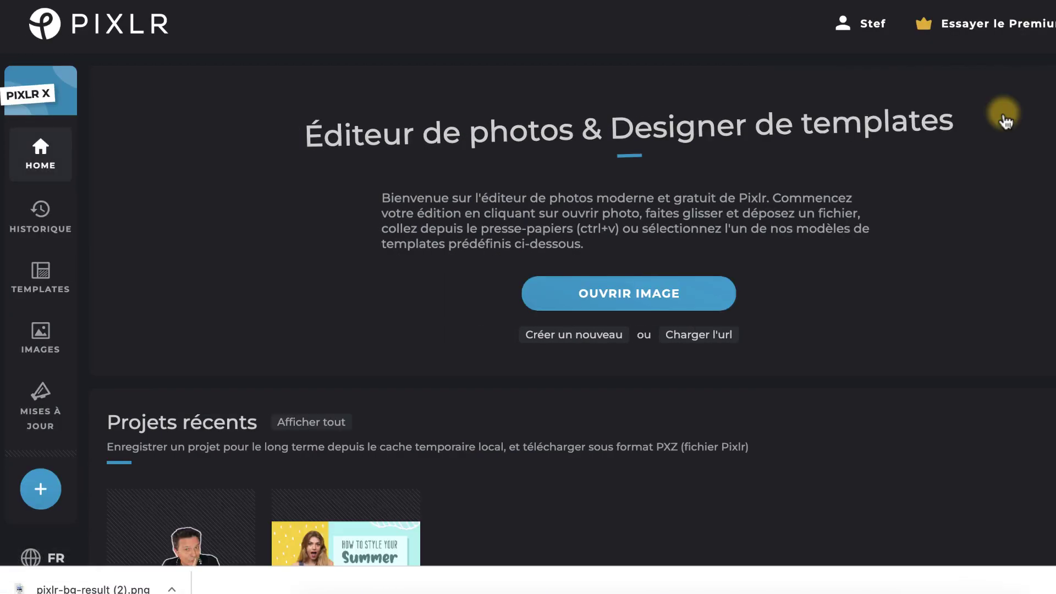
{"action": "scroll", "coordinate": [478, 392], "scroll_direction": "down", "scroll_amount": 3}
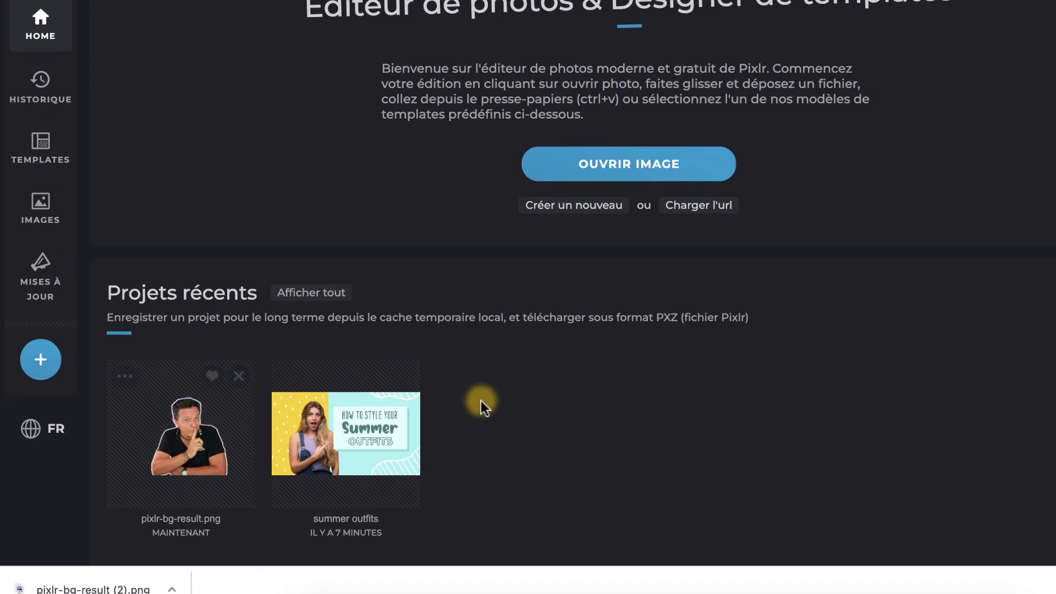
{"action": "scroll", "coordinate": [480, 400], "scroll_direction": "up", "scroll_amount": 3}
{"action": "scroll", "coordinate": [486, 395], "scroll_direction": "down", "scroll_amount": 2}
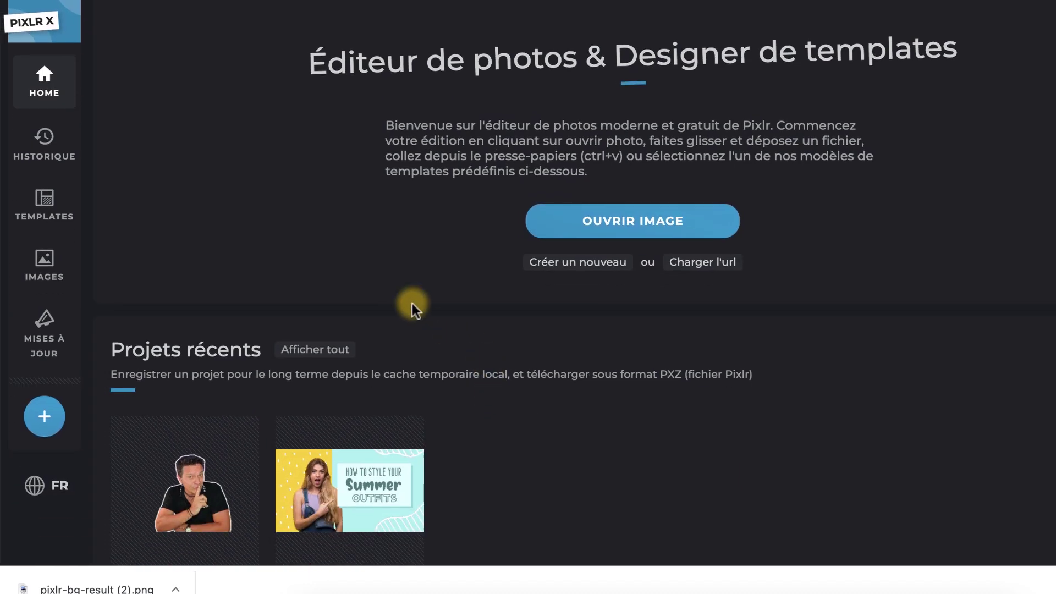
Open the free "Free Thumbnail Summer Outfits" template from the Youtube thumbnail category
{"action": "left_click", "coordinate": [44, 204]}
{"action": "scroll", "coordinate": [450, 252], "scroll_direction": "down", "scroll_amount": 1}
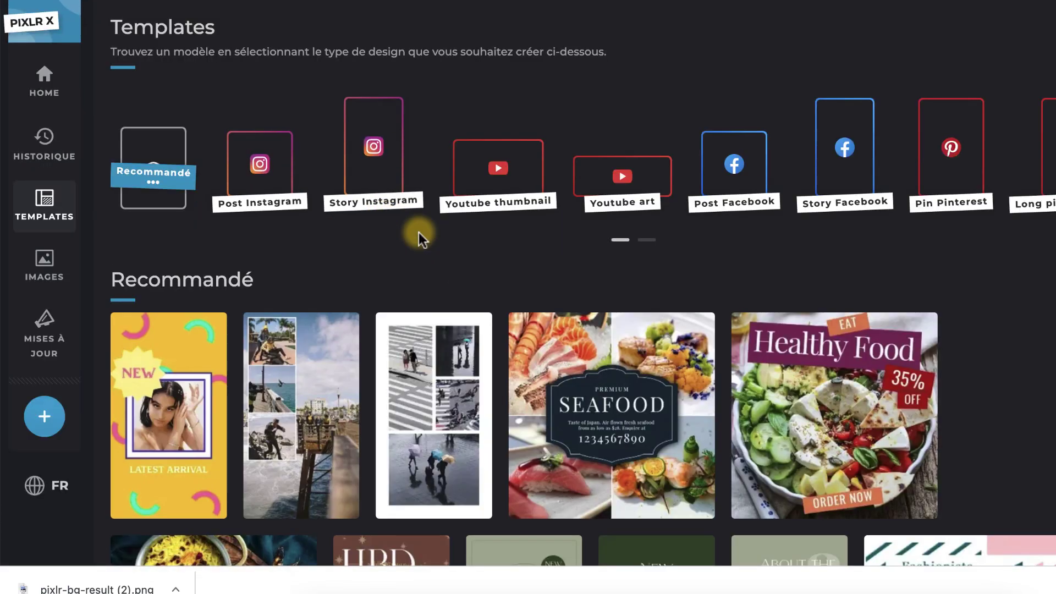
{"action": "left_click", "coordinate": [511, 177]}
{"action": "scroll", "coordinate": [567, 306], "scroll_direction": "down", "scroll_amount": 20}
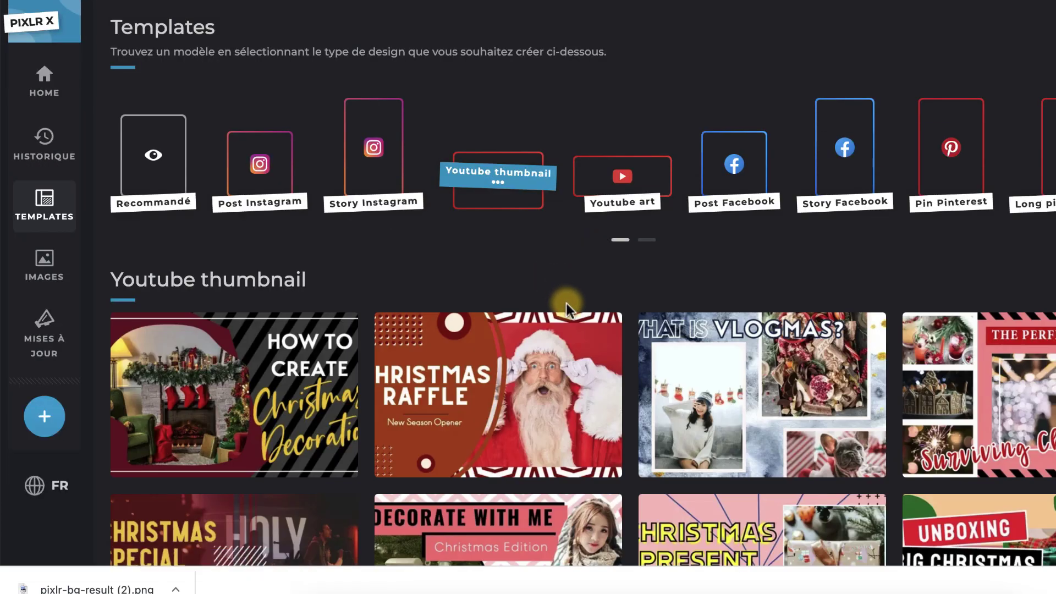
{"action": "scroll", "coordinate": [571, 312], "scroll_direction": "down", "scroll_amount": 10}
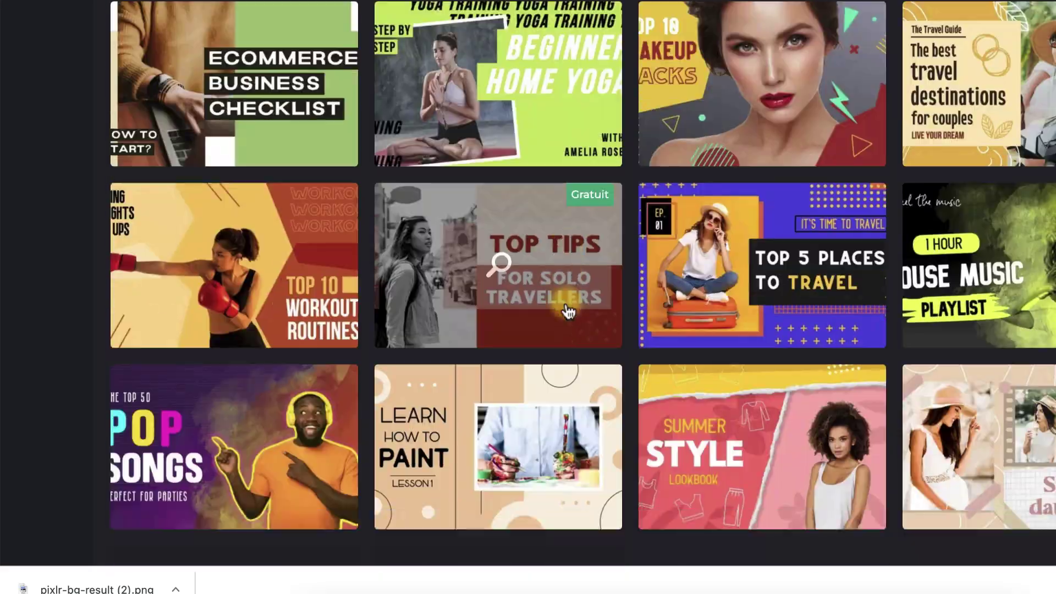
{"action": "left_click", "coordinate": [621, 498]}
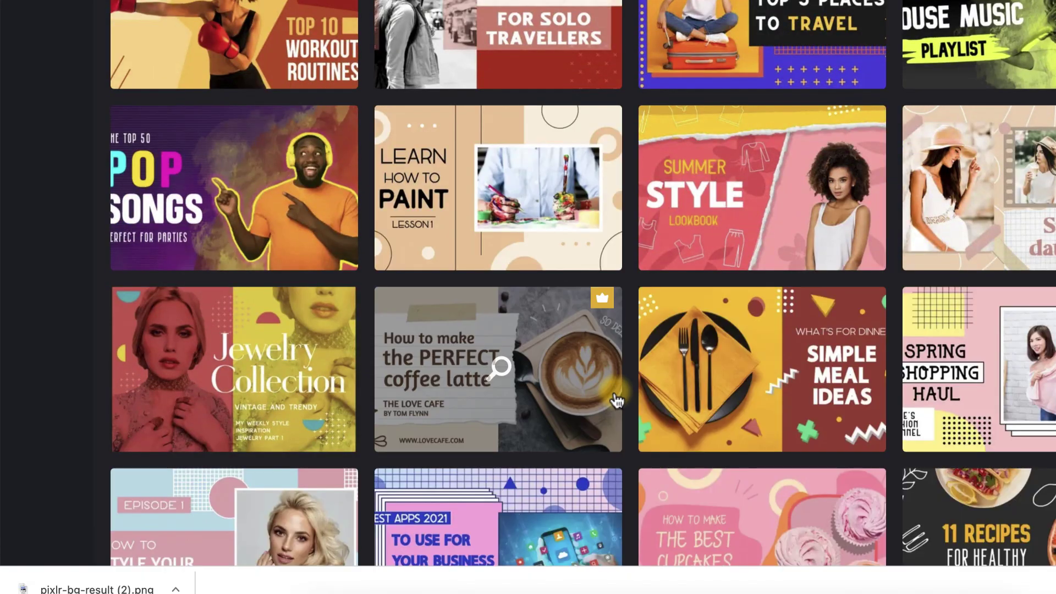
{"action": "scroll", "coordinate": [618, 434], "scroll_direction": "down", "scroll_amount": 15}
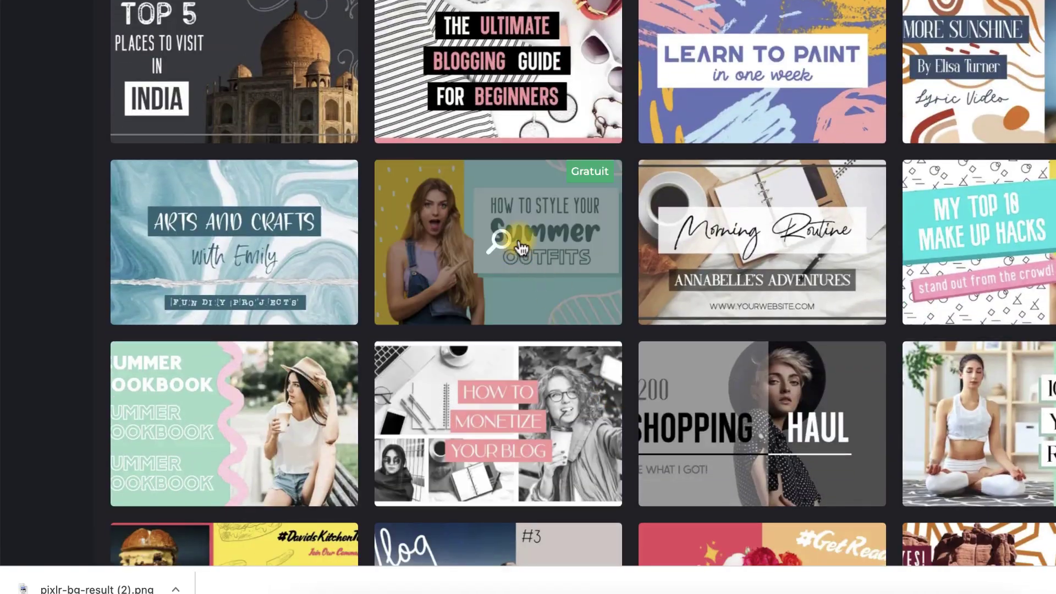
{"action": "left_click", "coordinate": [501, 227]}
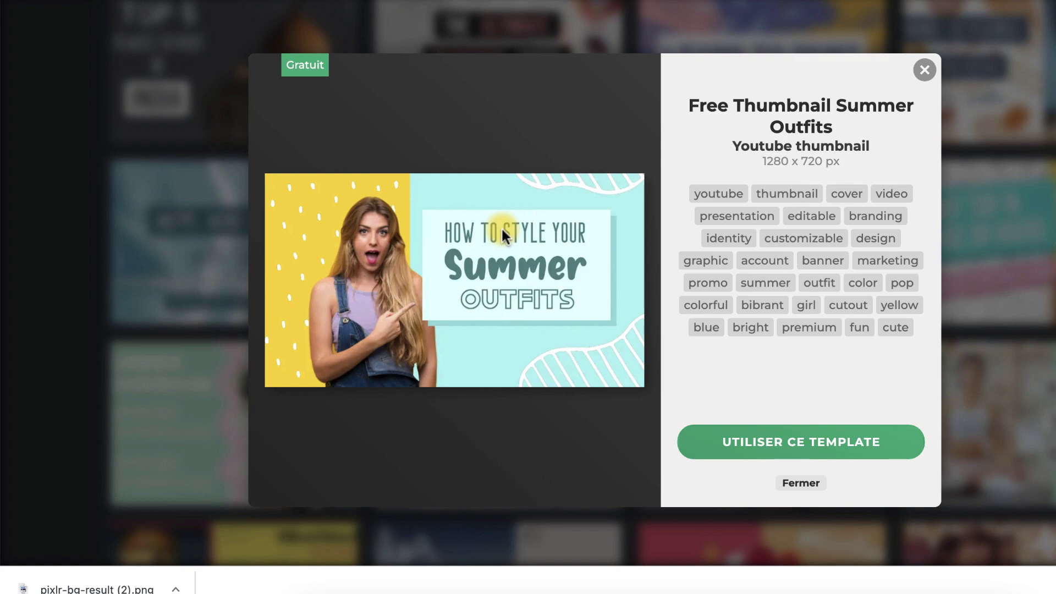
{"action": "left_click", "coordinate": [883, 447]}
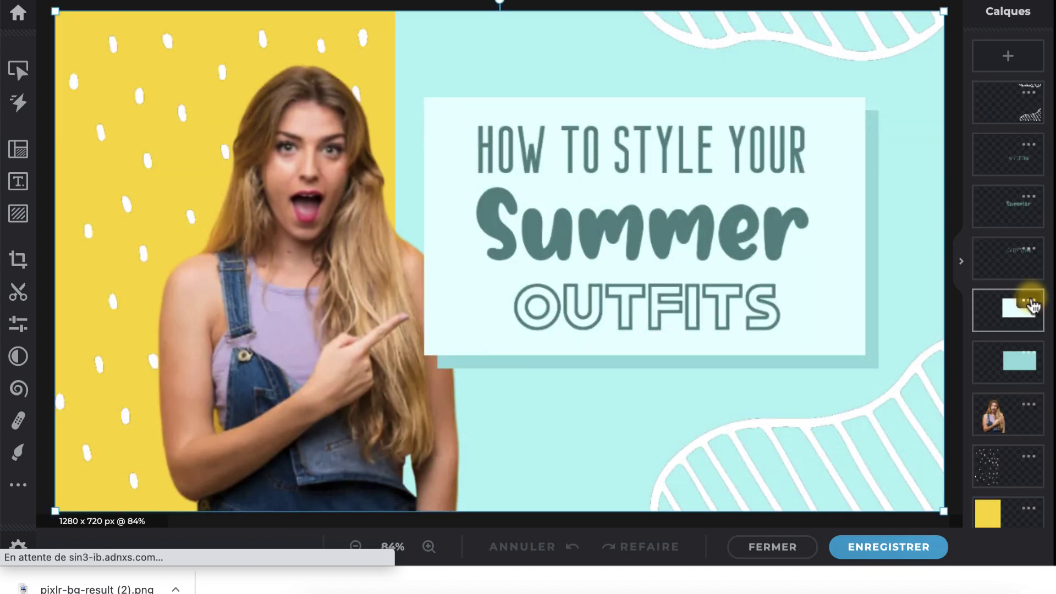
Add pixlr-bg-result3.png as an image layer and place it directly above the woman's photo layer
{"action": "left_click", "coordinate": [1010, 59]}
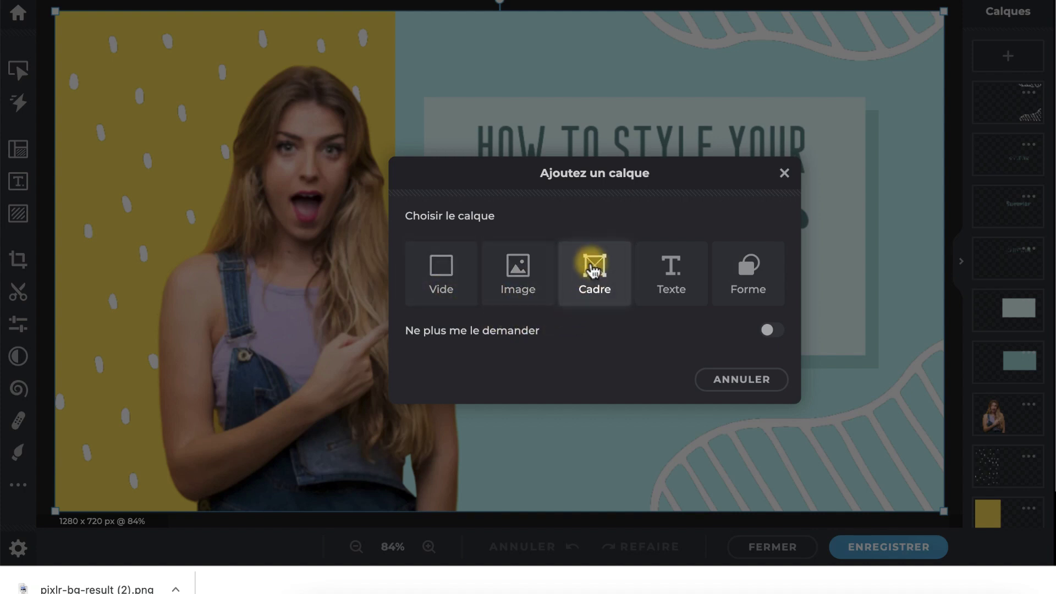
{"action": "left_click", "coordinate": [517, 282]}
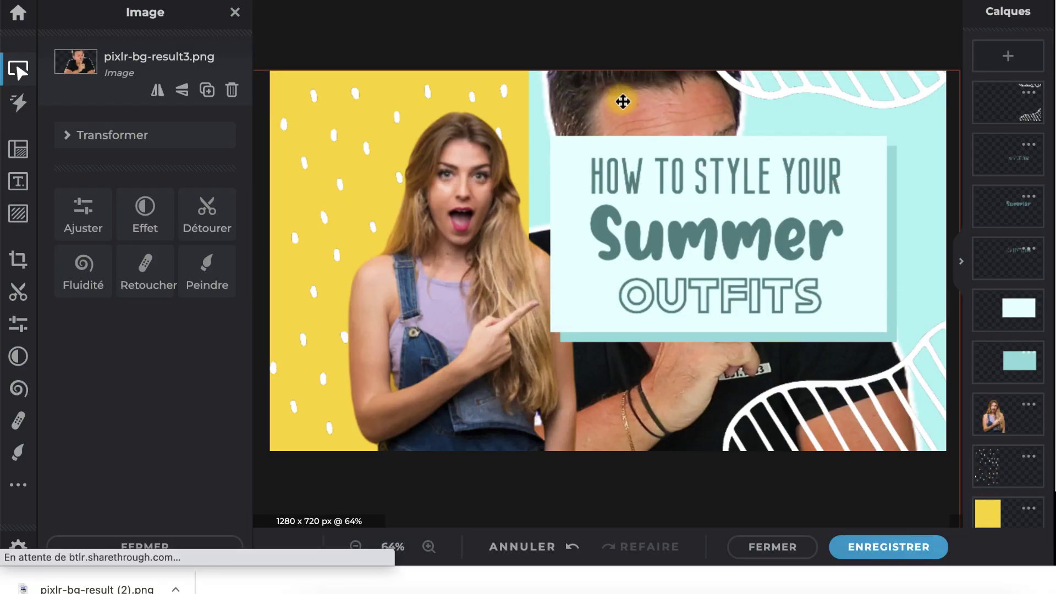
{"action": "scroll", "coordinate": [998, 288], "scroll_direction": "down", "scroll_amount": 3}
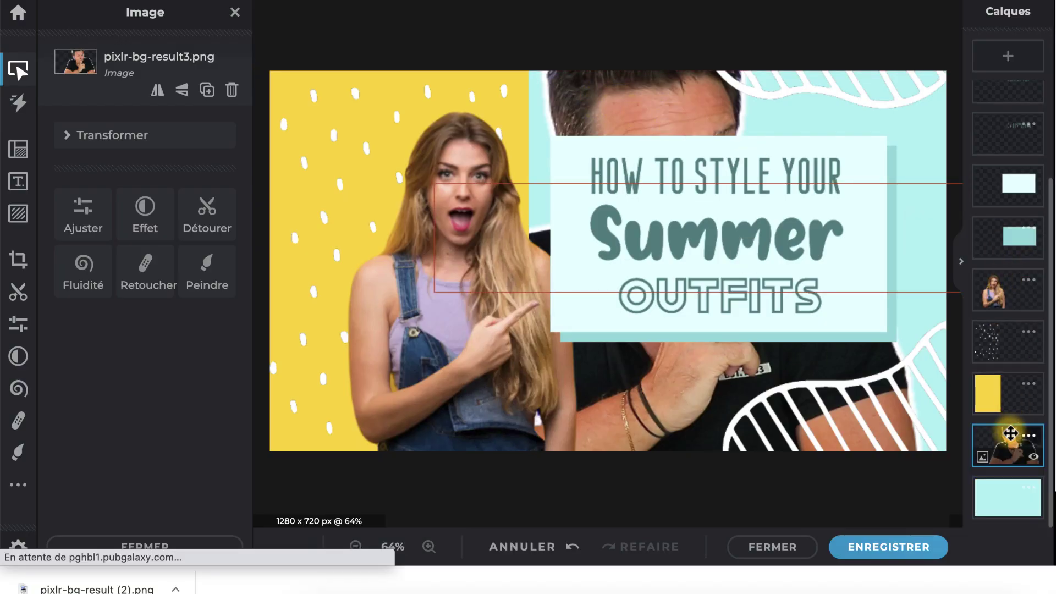
{"action": "left_click_drag", "start_coordinate": [1008, 440], "coordinate": [1007, 275]}
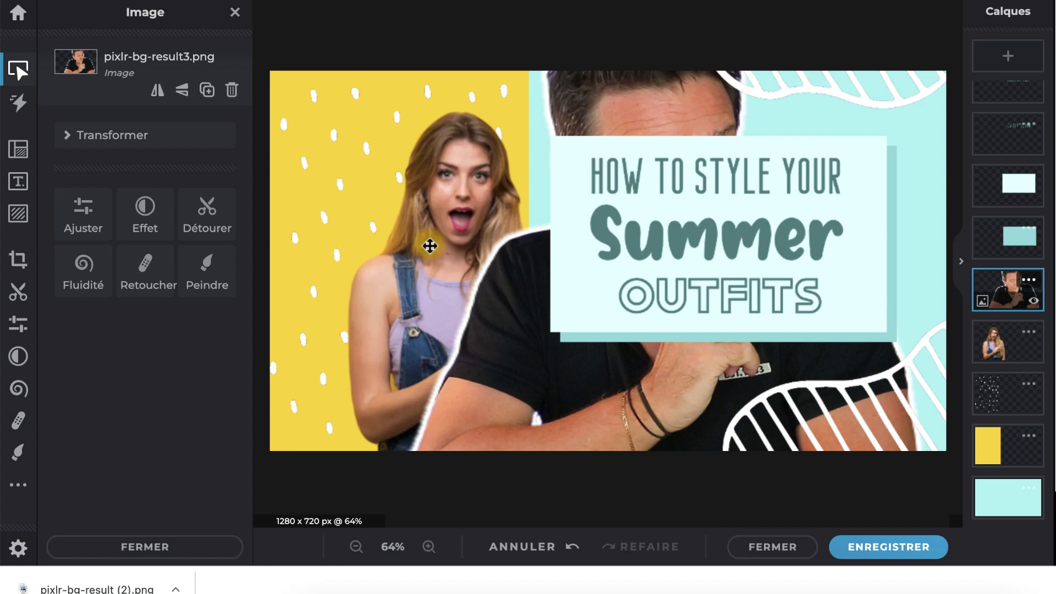
Delete the woman's Photo layer and move the man's cutout over the yellow side of the thumbnail
{"action": "left_click", "coordinate": [987, 342]}
{"action": "left_click", "coordinate": [1028, 332]}
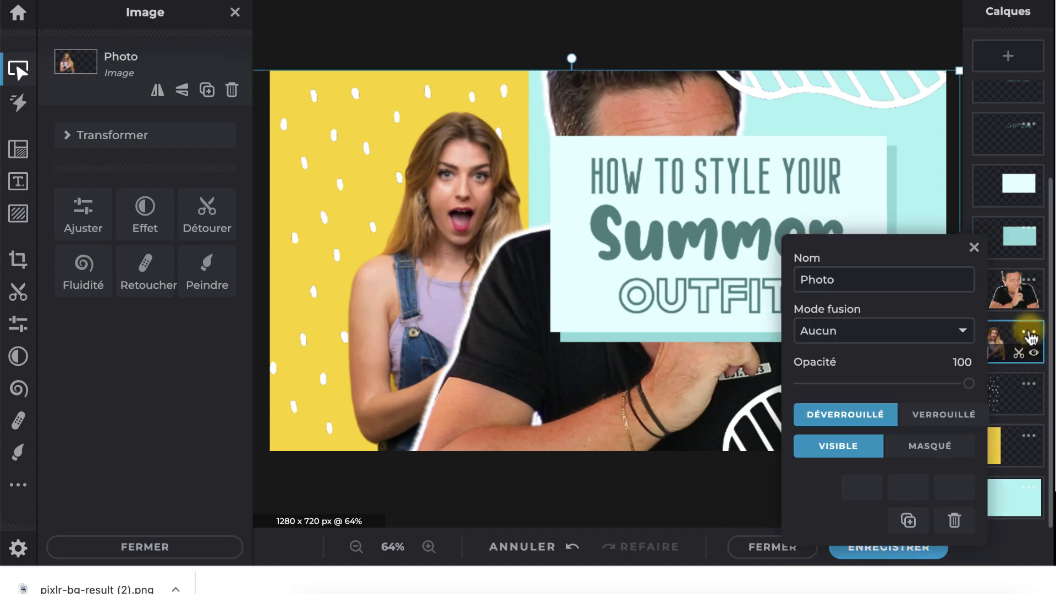
{"action": "left_click", "coordinate": [954, 520]}
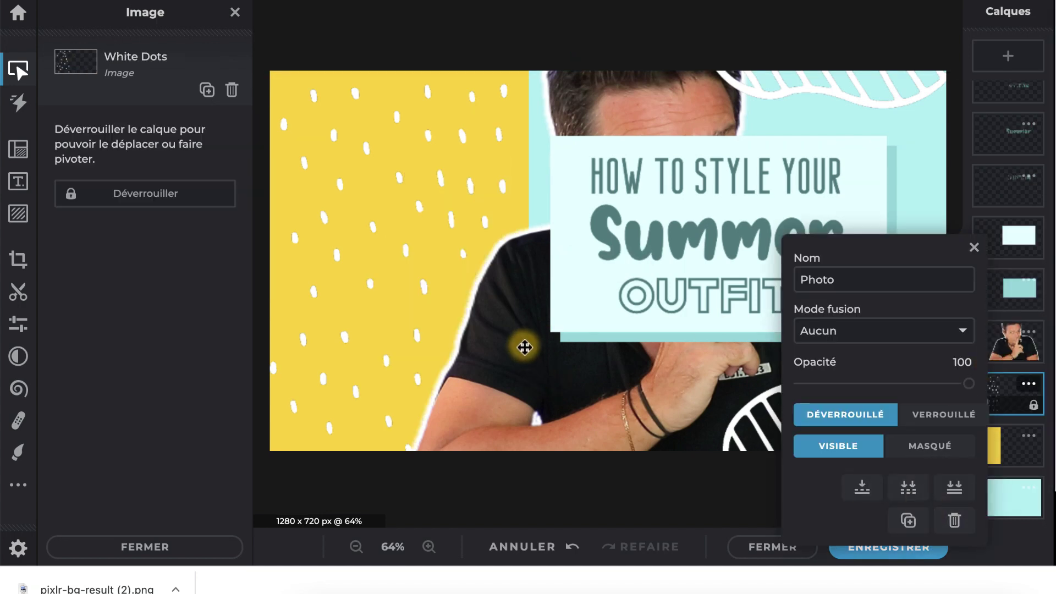
{"action": "left_click_drag", "start_coordinate": [523, 346], "coordinate": [262, 351]}
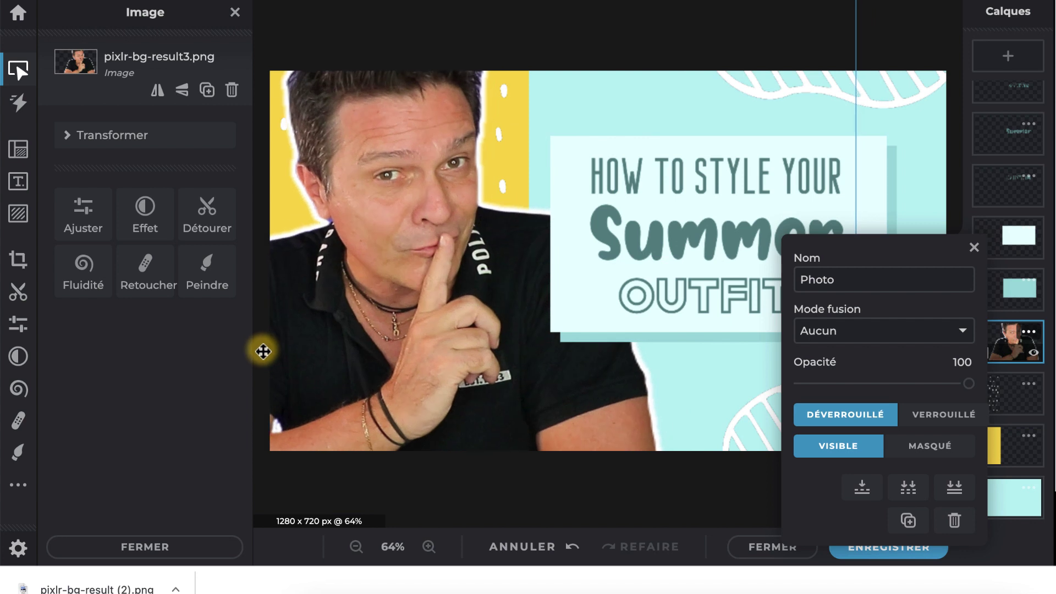
{"action": "left_click", "coordinate": [974, 249]}
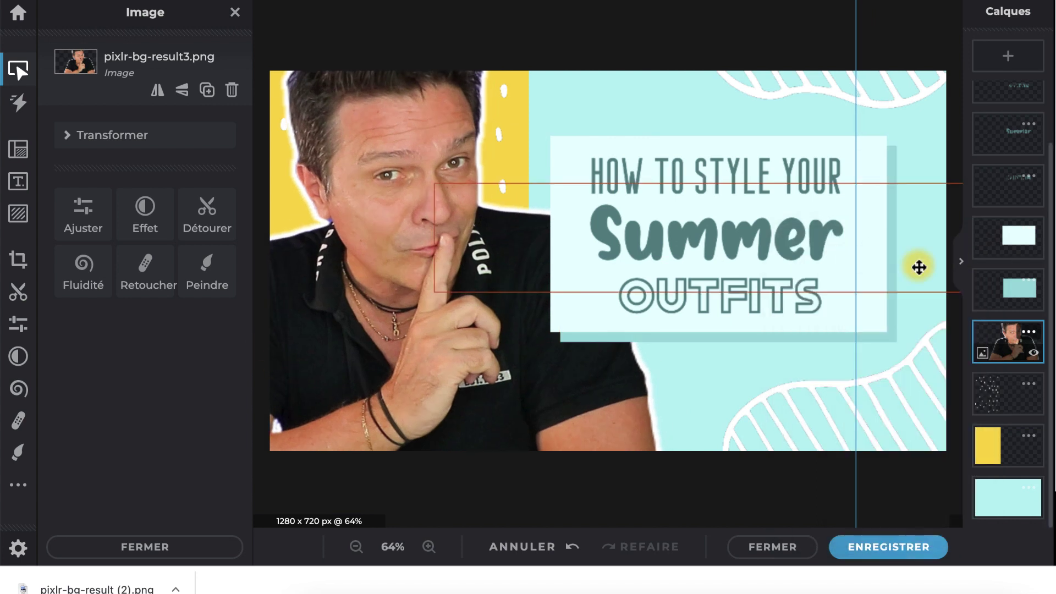
Shrink the man's cutout and tilt it counter-clockwise over the yellow side, placing its layer above the white title box
{"action": "scroll", "coordinate": [380, 309], "scroll_direction": "down", "scroll_amount": 5}
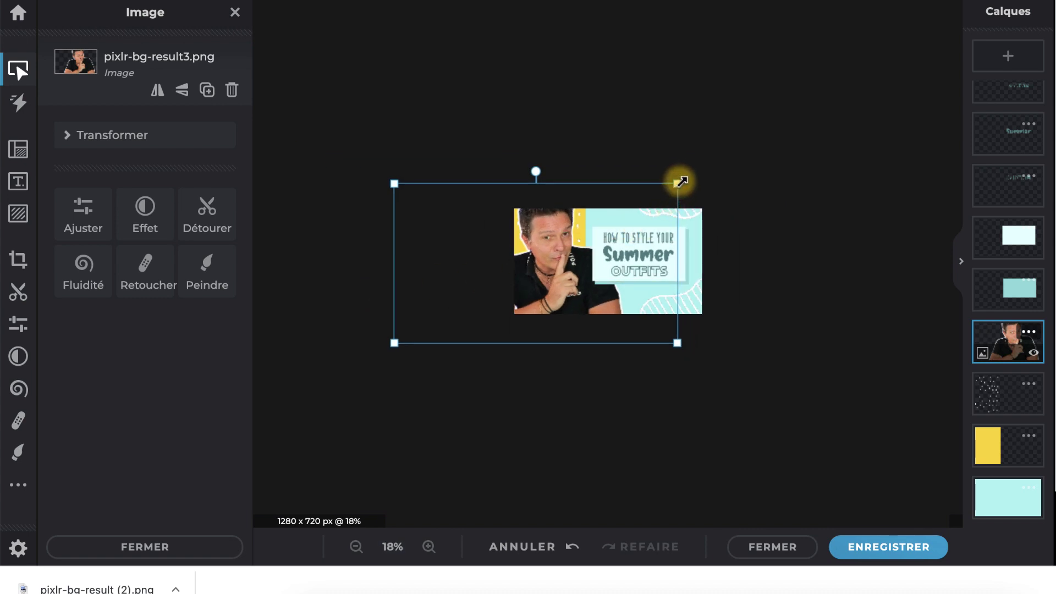
{"action": "left_click_drag", "start_coordinate": [681, 182], "coordinate": [575, 228]}
{"action": "left_click_drag", "start_coordinate": [462, 301], "coordinate": [513, 266]}
{"action": "left_click_drag", "start_coordinate": [642, 316], "coordinate": [650, 334]}
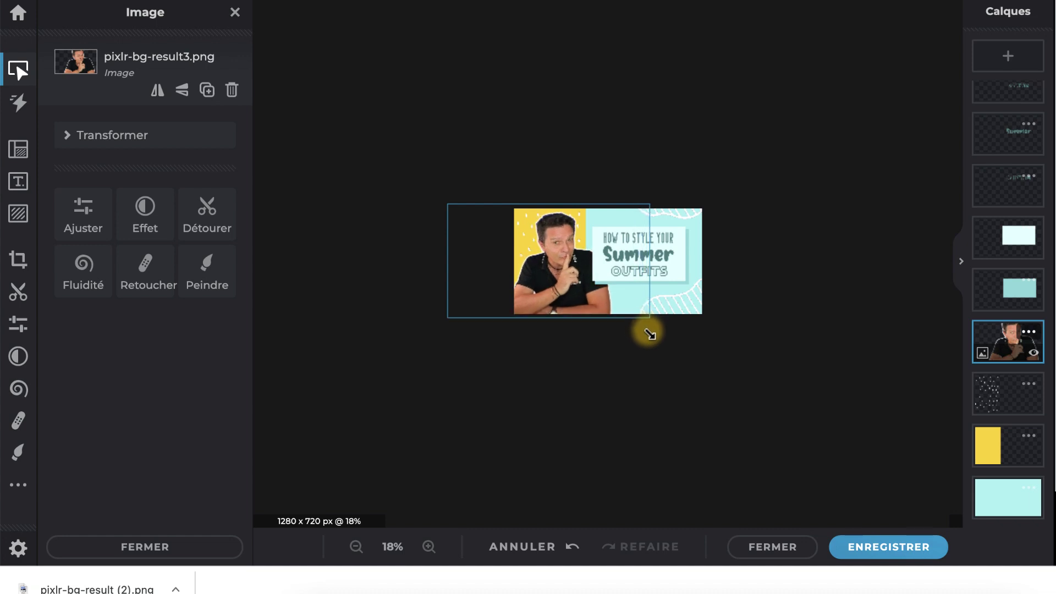
{"action": "left_click_drag", "start_coordinate": [550, 189], "coordinate": [541, 198]}
{"action": "left_click_drag", "start_coordinate": [670, 304], "coordinate": [693, 344]}
{"action": "left_click_drag", "start_coordinate": [592, 300], "coordinate": [569, 306]}
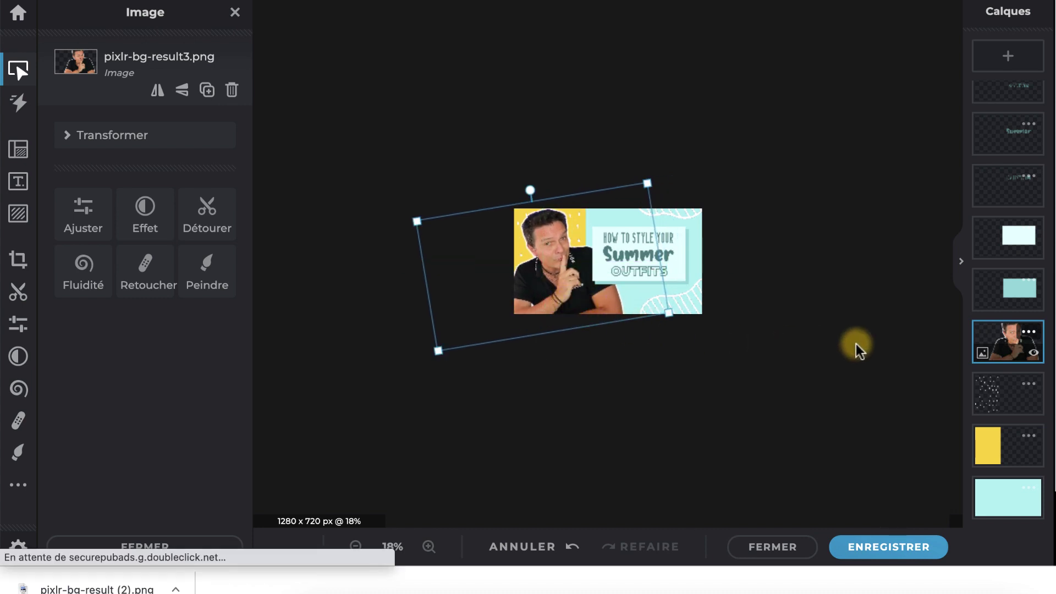
{"action": "left_click_drag", "start_coordinate": [1009, 343], "coordinate": [1005, 223]}
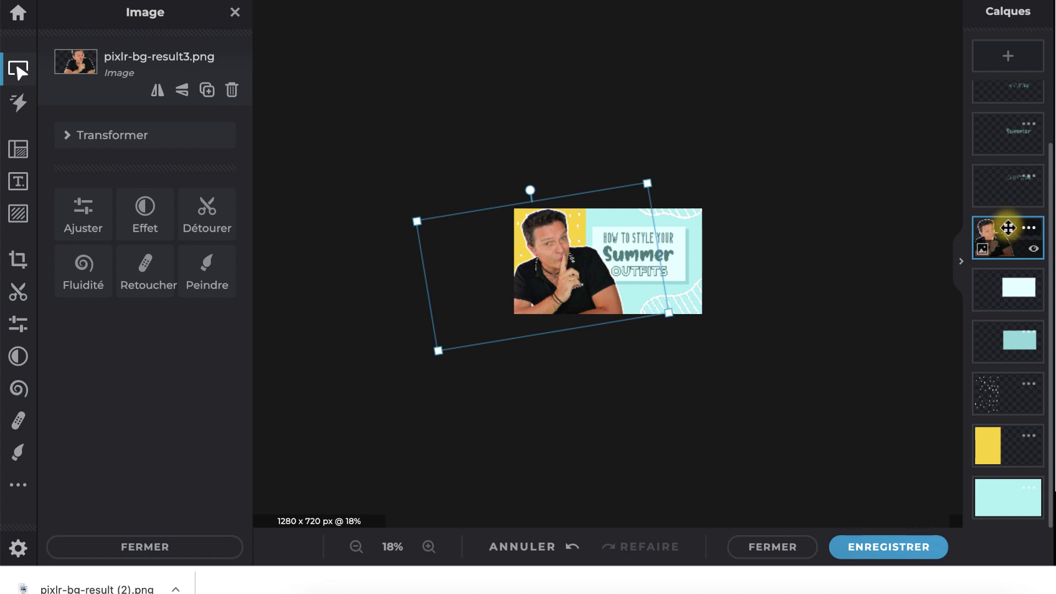
Restack the man's cutout layer behind the title boxes and directly above the white dots pattern layer
{"action": "left_click_drag", "start_coordinate": [1009, 230], "coordinate": [1004, 368]}
{"action": "left_click", "coordinate": [1007, 400]}
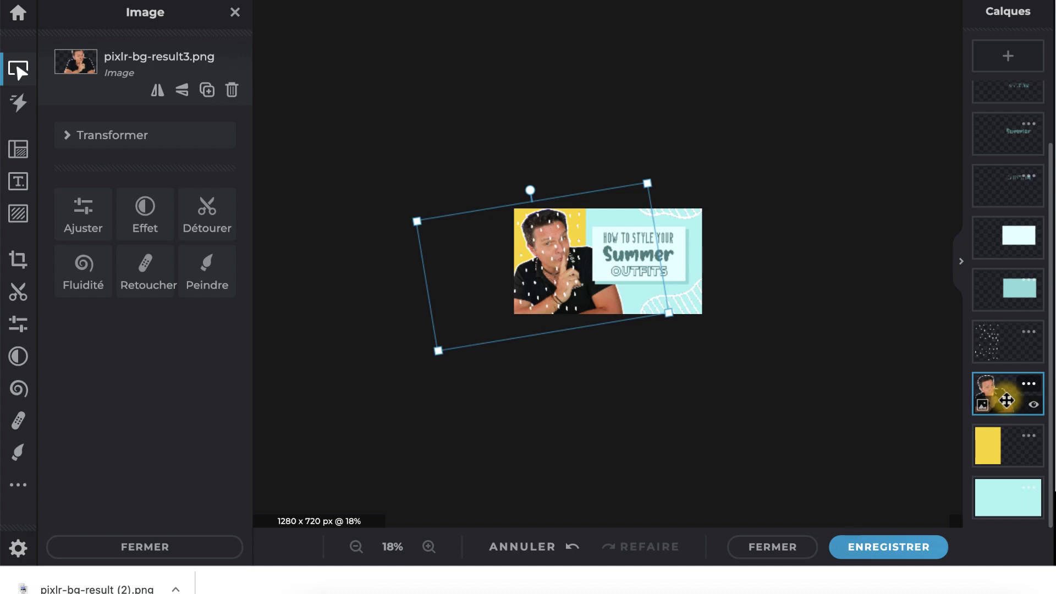
{"action": "left_click", "coordinate": [997, 360]}
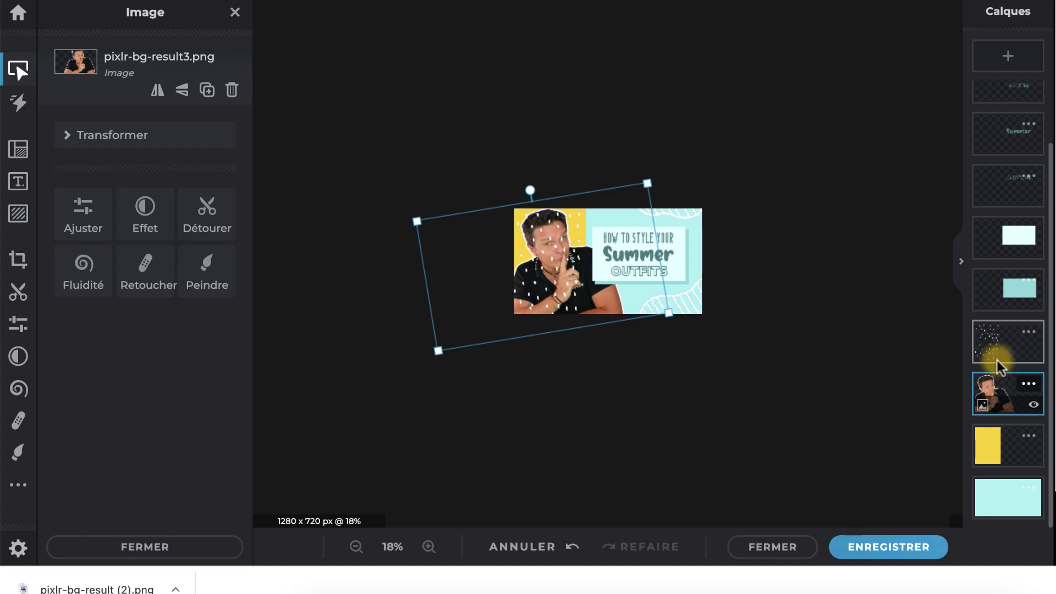
{"action": "left_click_drag", "start_coordinate": [1001, 394], "coordinate": [1001, 324]}
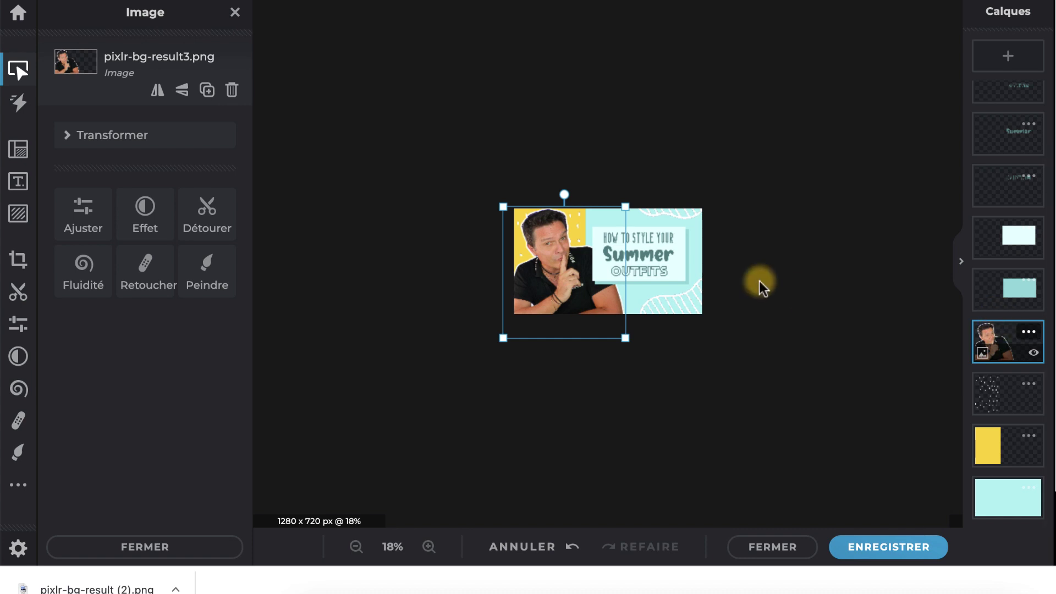
{"action": "scroll", "coordinate": [763, 276], "scroll_direction": "up", "scroll_amount": 3}
{"action": "scroll", "coordinate": [762, 277], "scroll_direction": "down", "scroll_amount": 3}
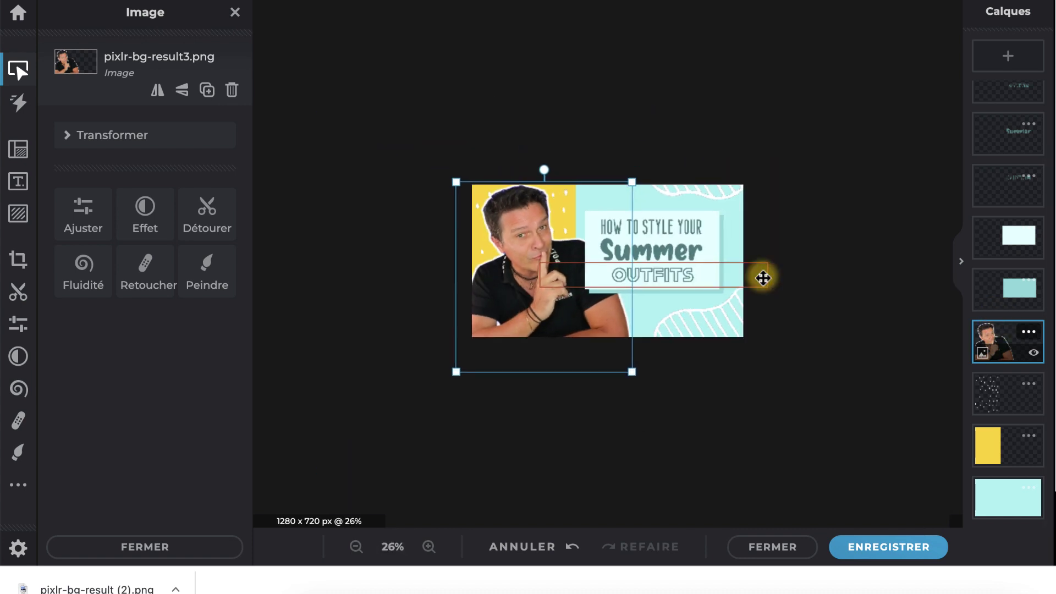
{"action": "scroll", "coordinate": [832, 275], "scroll_direction": "up", "scroll_amount": 2}
{"action": "scroll", "coordinate": [842, 253], "scroll_direction": "down", "scroll_amount": 1}
{"action": "left_click", "coordinate": [850, 232]}
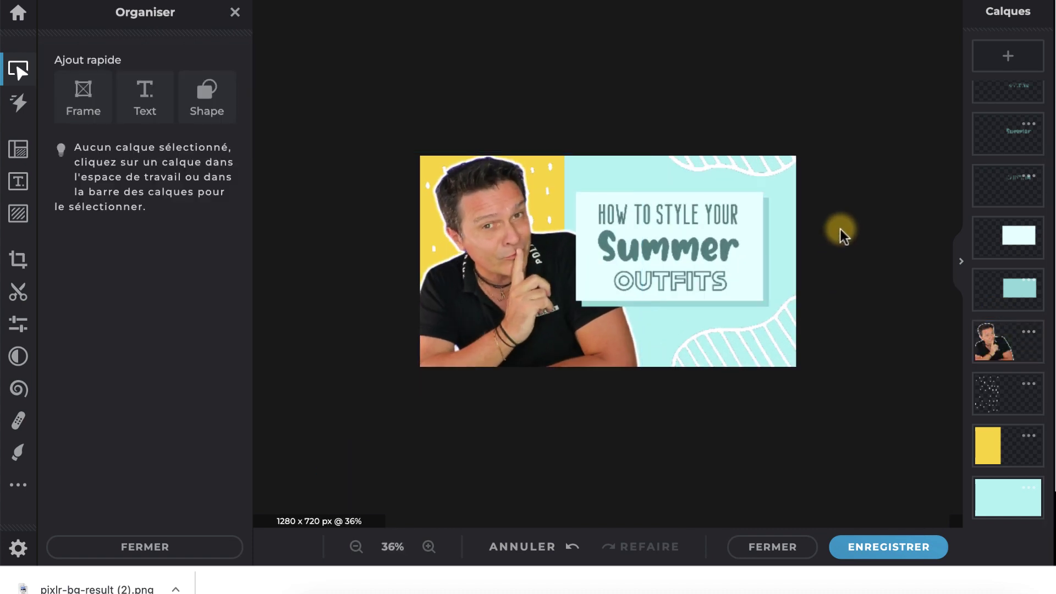
Replace the "HOW TO STYLE YOUR" heading text with "comment styliser votre"
{"action": "left_click", "coordinate": [658, 216]}
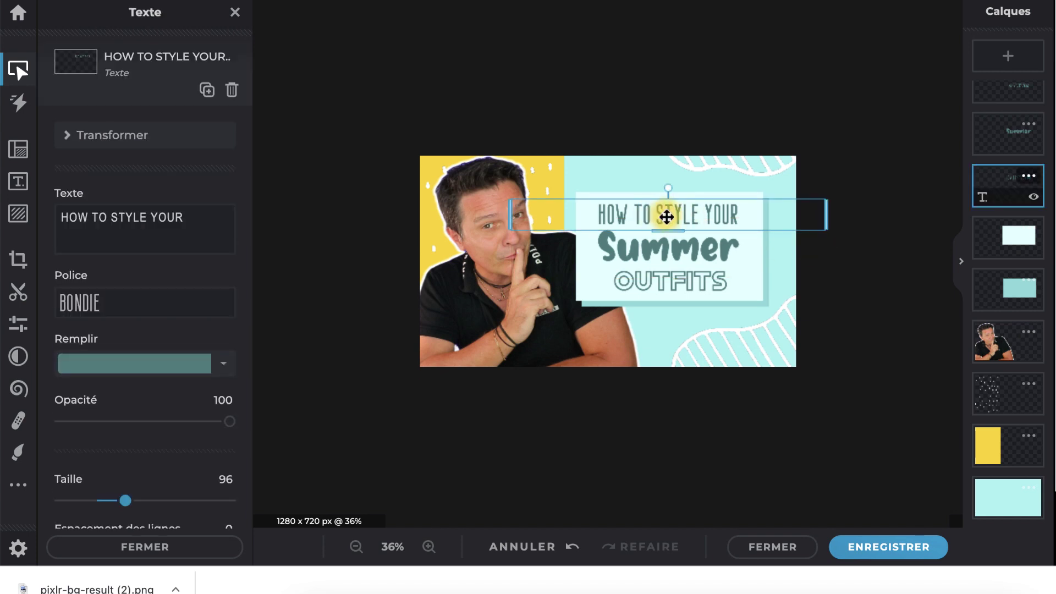
{"action": "left_click_drag", "start_coordinate": [183, 218], "coordinate": [60, 223]}
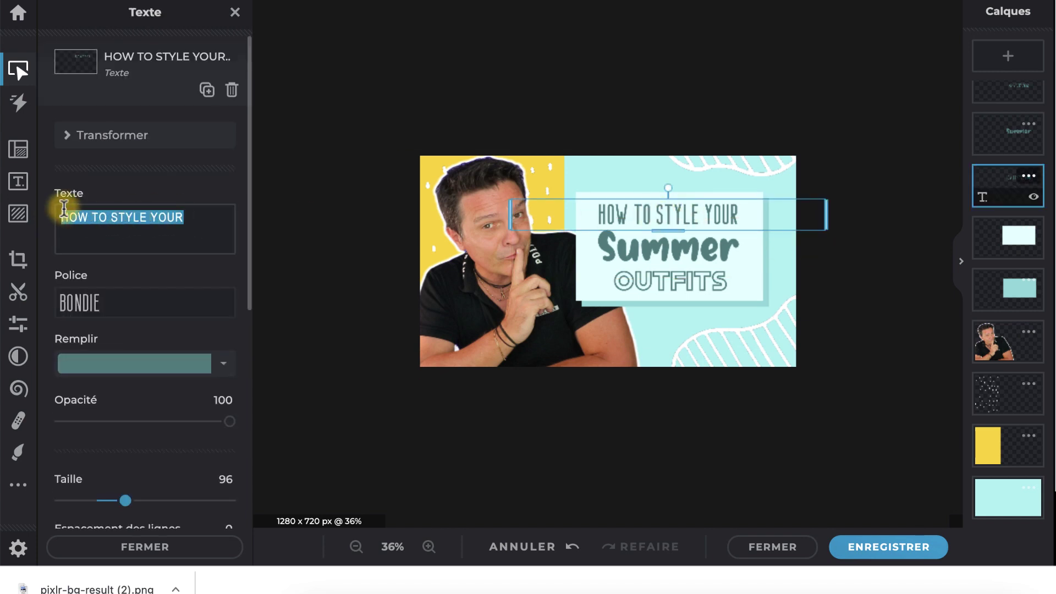
{"action": "type", "text": "comment styliser votre"}
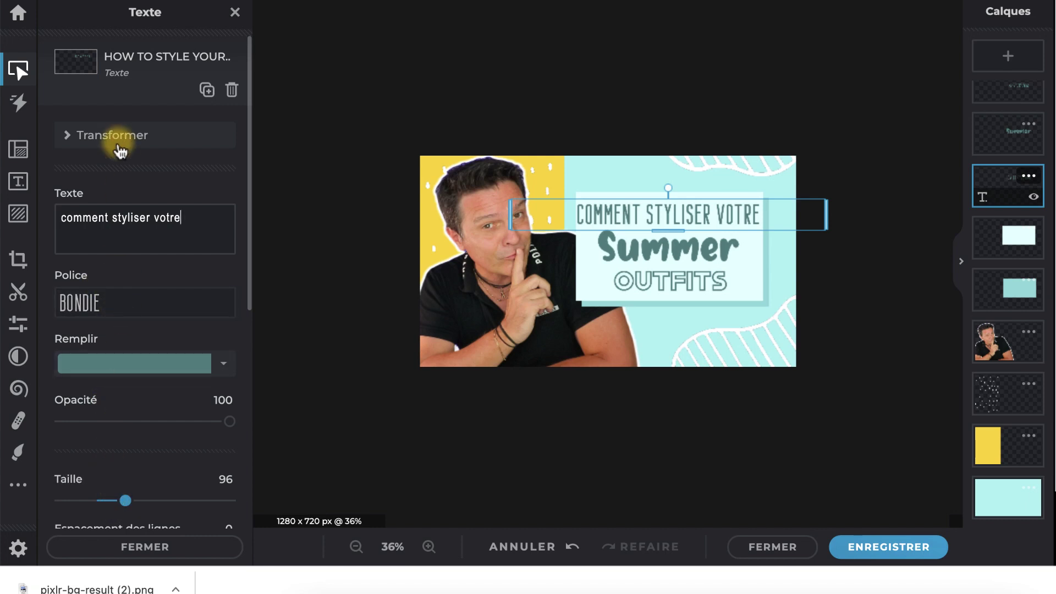
Replace the "Summer" title text with "Été" and move it slightly down, closer to the "OUTFITS" line
{"action": "left_click", "coordinate": [622, 255]}
{"action": "key", "text": "ctrl+z"}
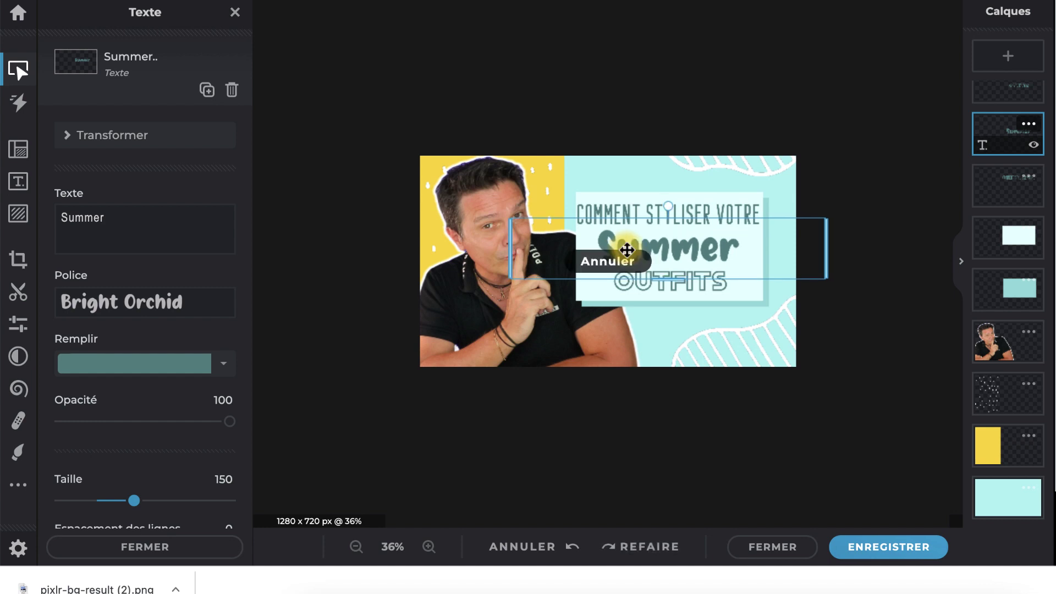
{"action": "double_click", "coordinate": [65, 217]}
{"action": "type", "text": "Été"}
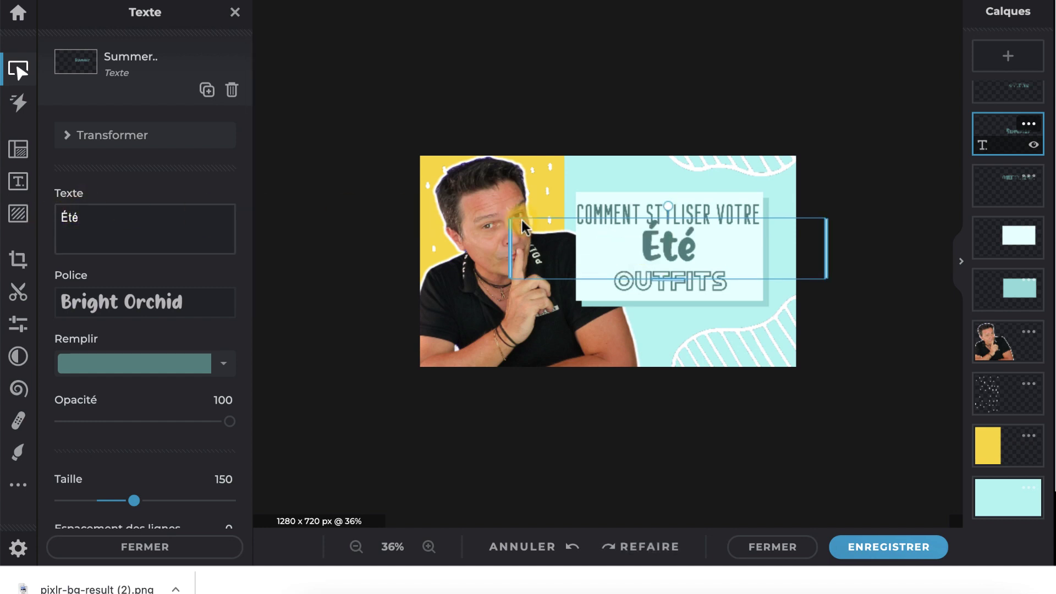
{"action": "left_click_drag", "start_coordinate": [672, 242], "coordinate": [667, 260]}
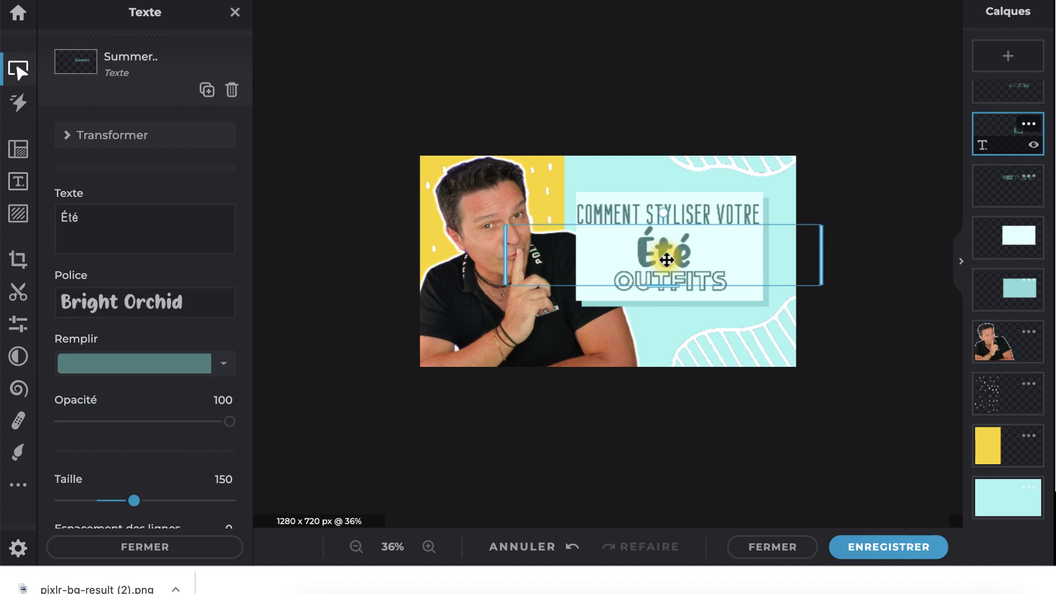
{"action": "left_click", "coordinate": [837, 333]}
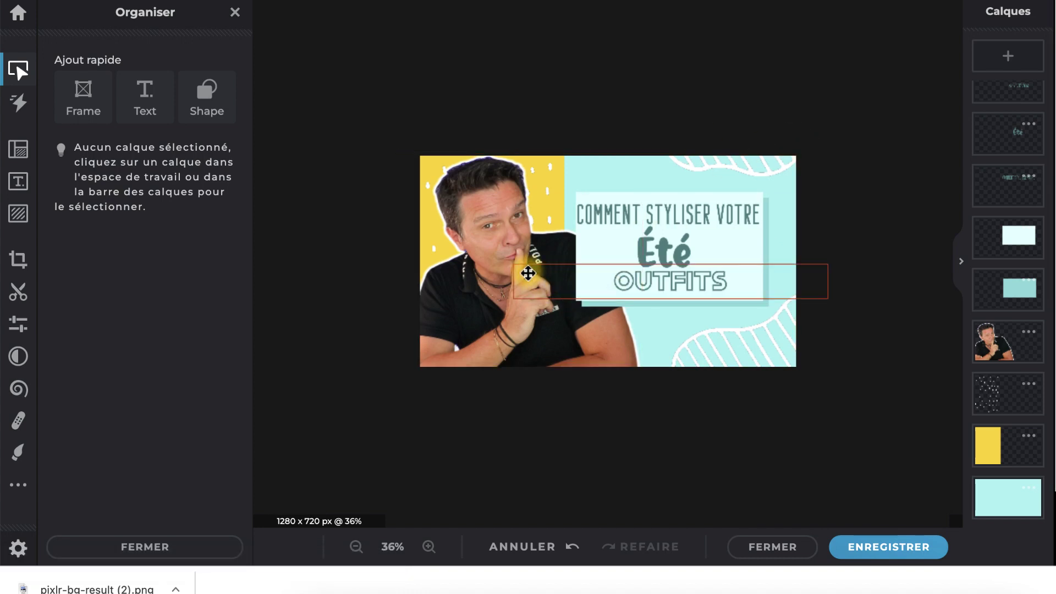
Adjust the details of the man's cutout, setting Clarté to 37 and Lisse to 12
{"action": "left_click", "coordinate": [498, 244]}
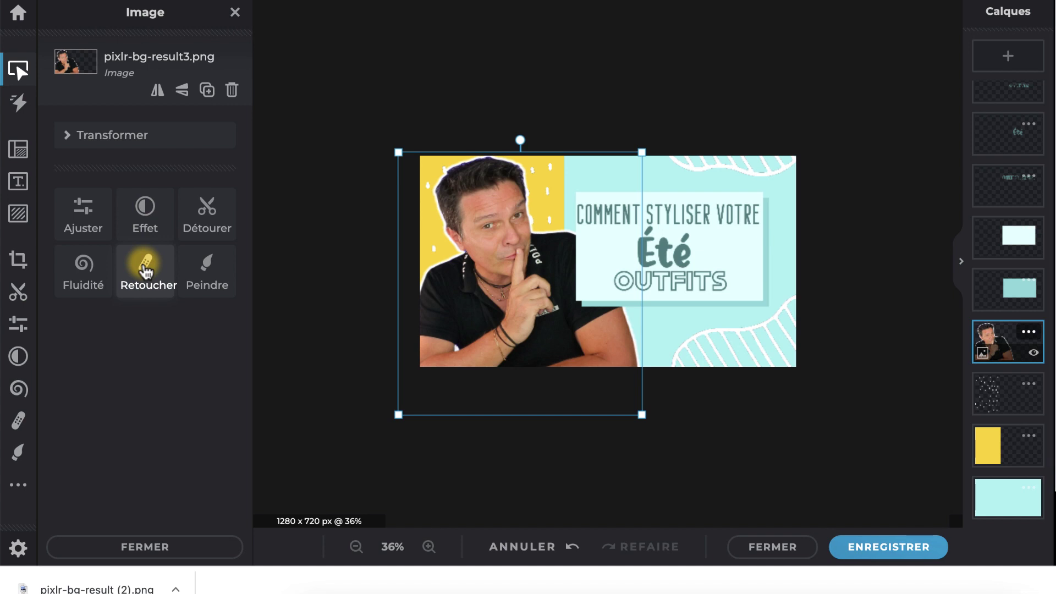
{"action": "left_click", "coordinate": [85, 220]}
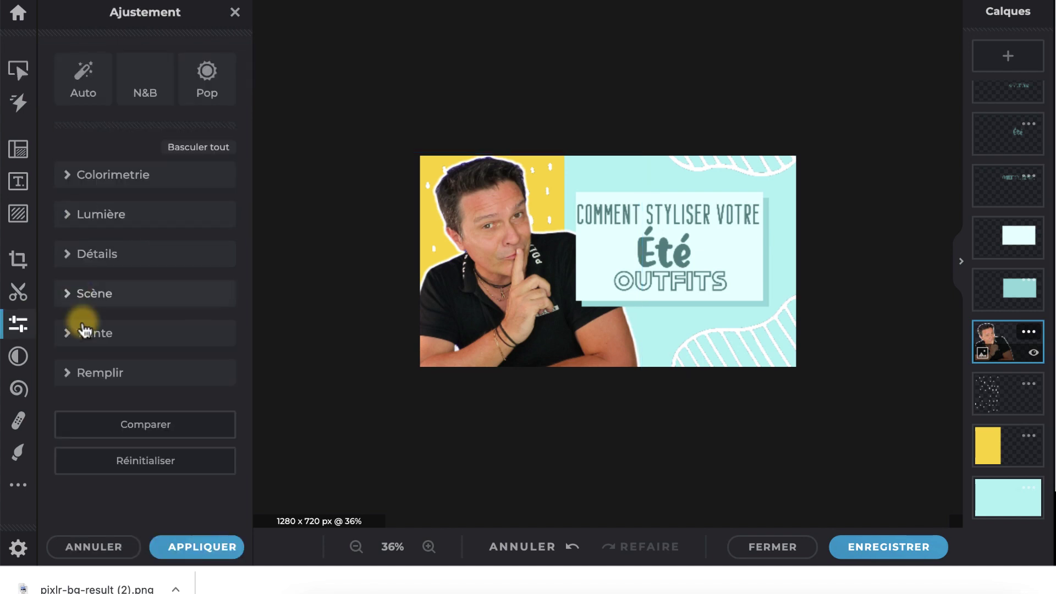
{"action": "left_click", "coordinate": [67, 254]}
{"action": "left_click_drag", "start_coordinate": [158, 370], "coordinate": [181, 372]}
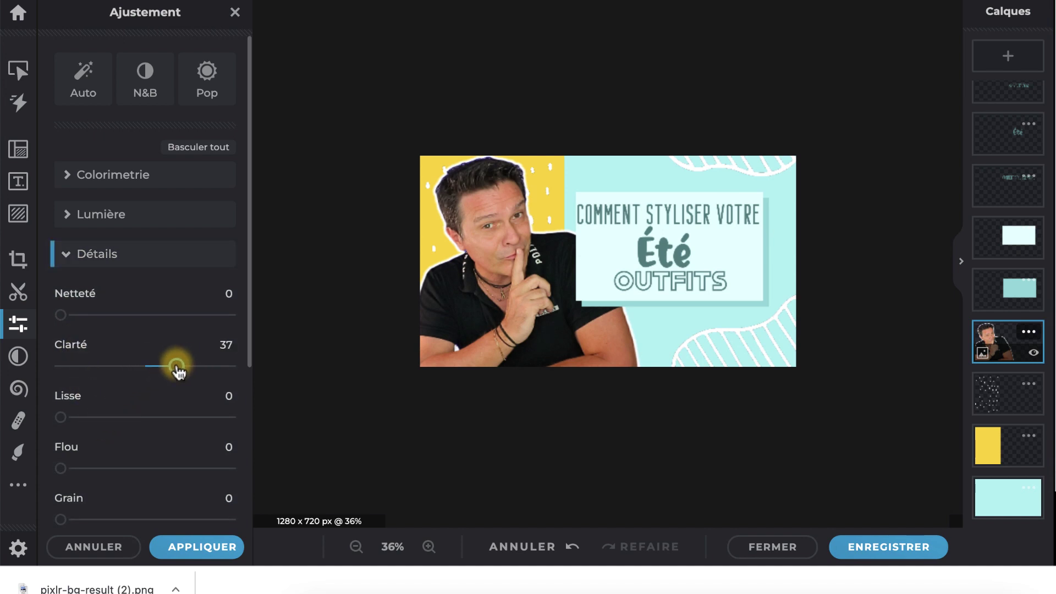
{"action": "left_click_drag", "start_coordinate": [62, 418], "coordinate": [84, 422]}
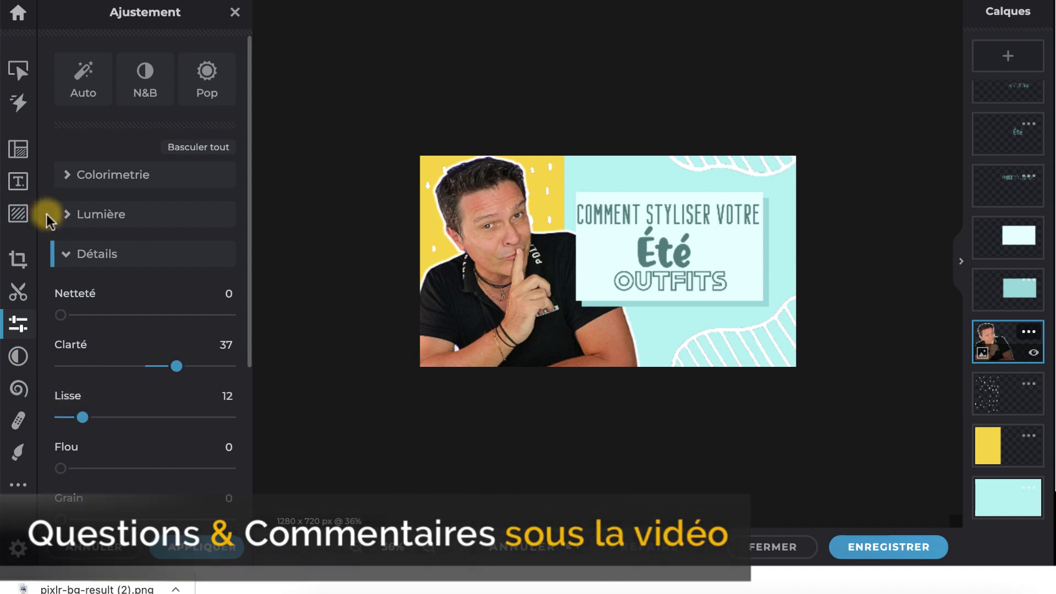
{"action": "left_click", "coordinate": [63, 253]}
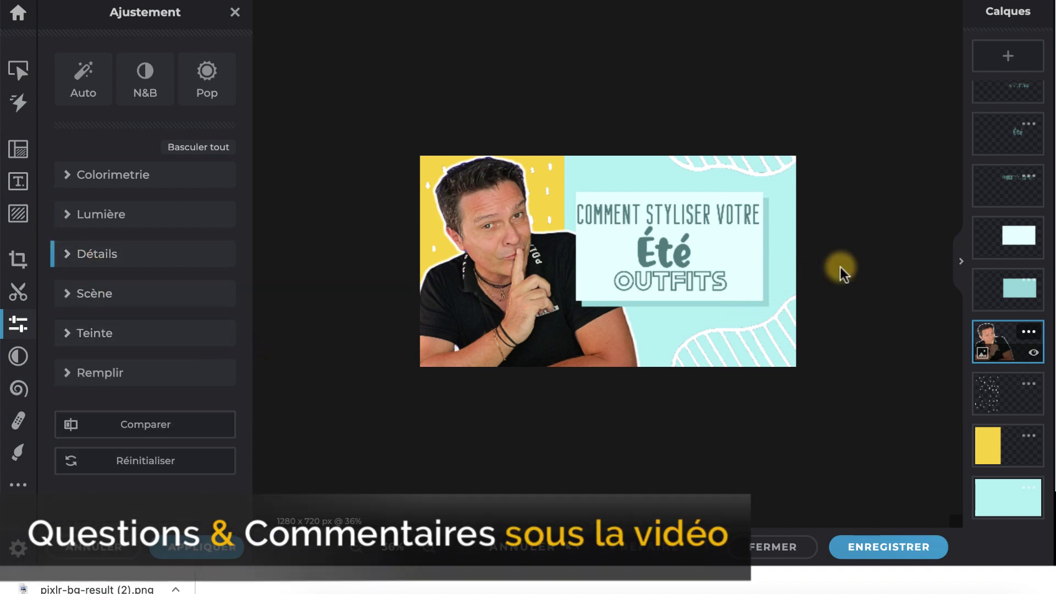
{"action": "scroll", "coordinate": [849, 235], "scroll_direction": "down", "scroll_amount": 1}
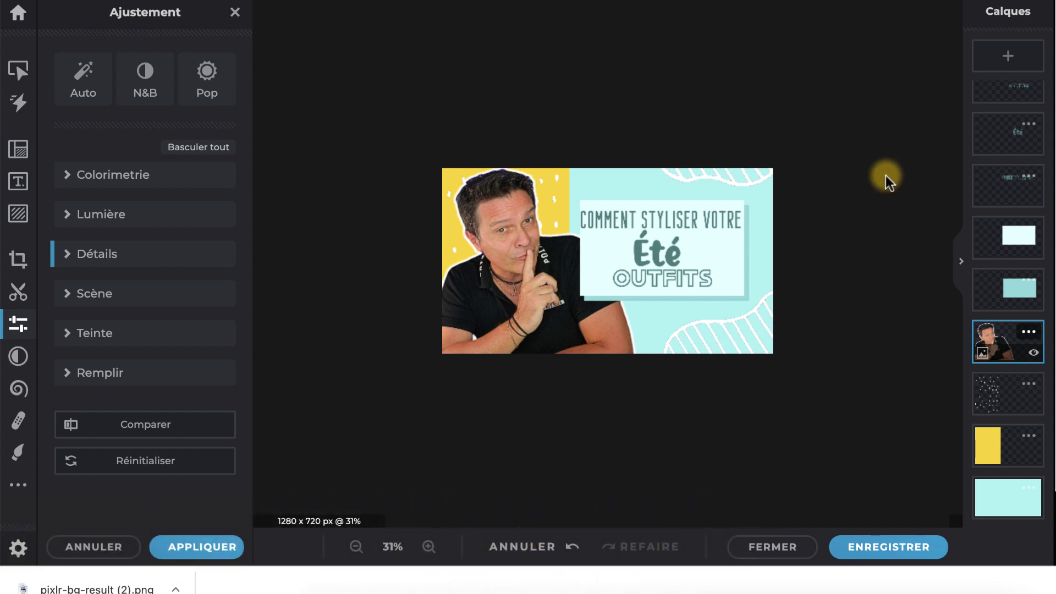
Export the thumbnail as a 1280 x 720 JPG at 90% quality, opening the file save dialog
{"action": "left_click", "coordinate": [882, 547]}
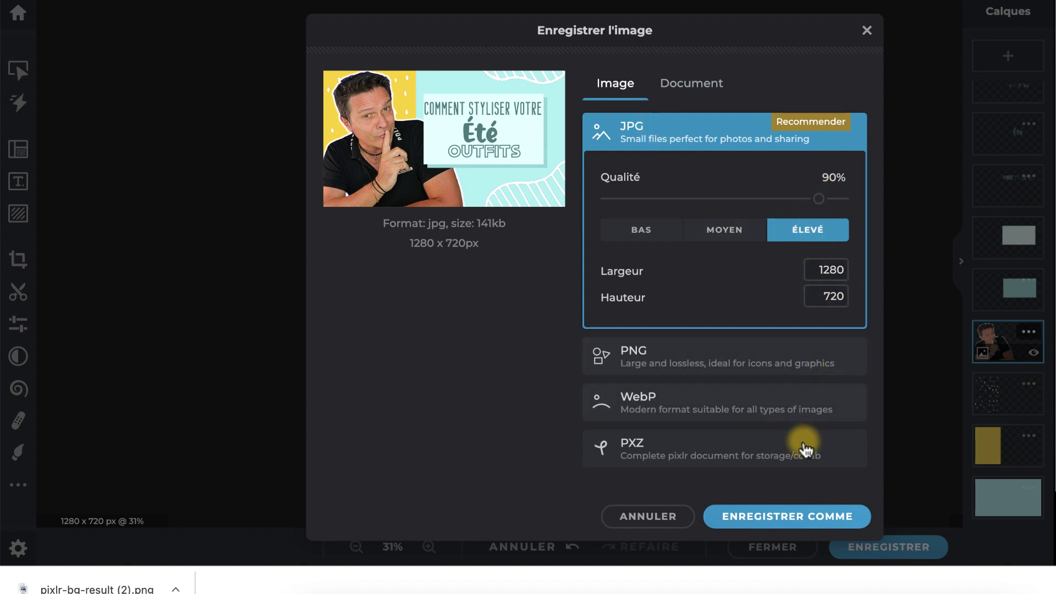
{"action": "left_click", "coordinate": [794, 518]}
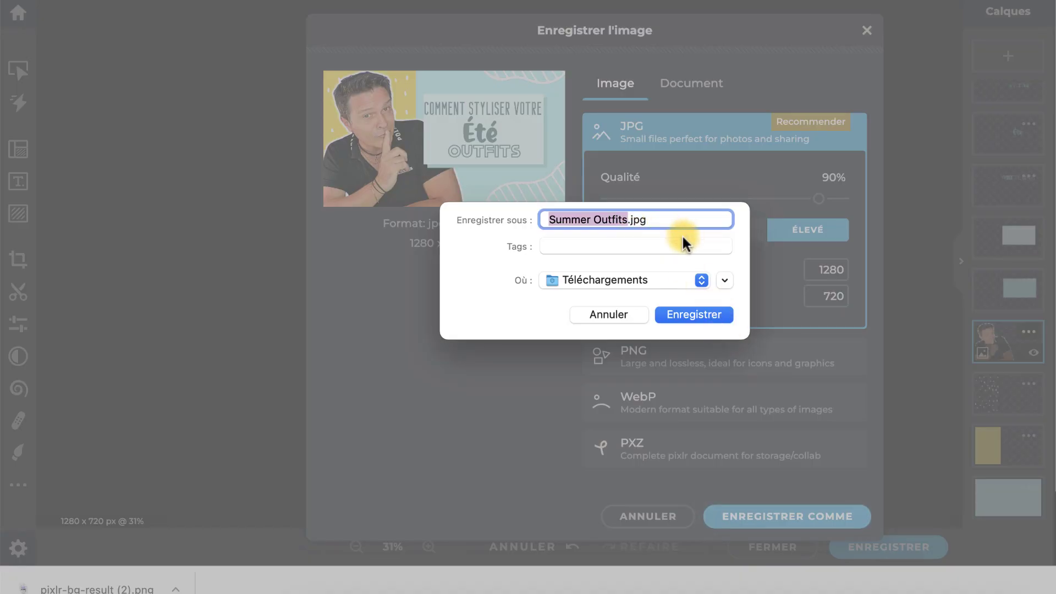